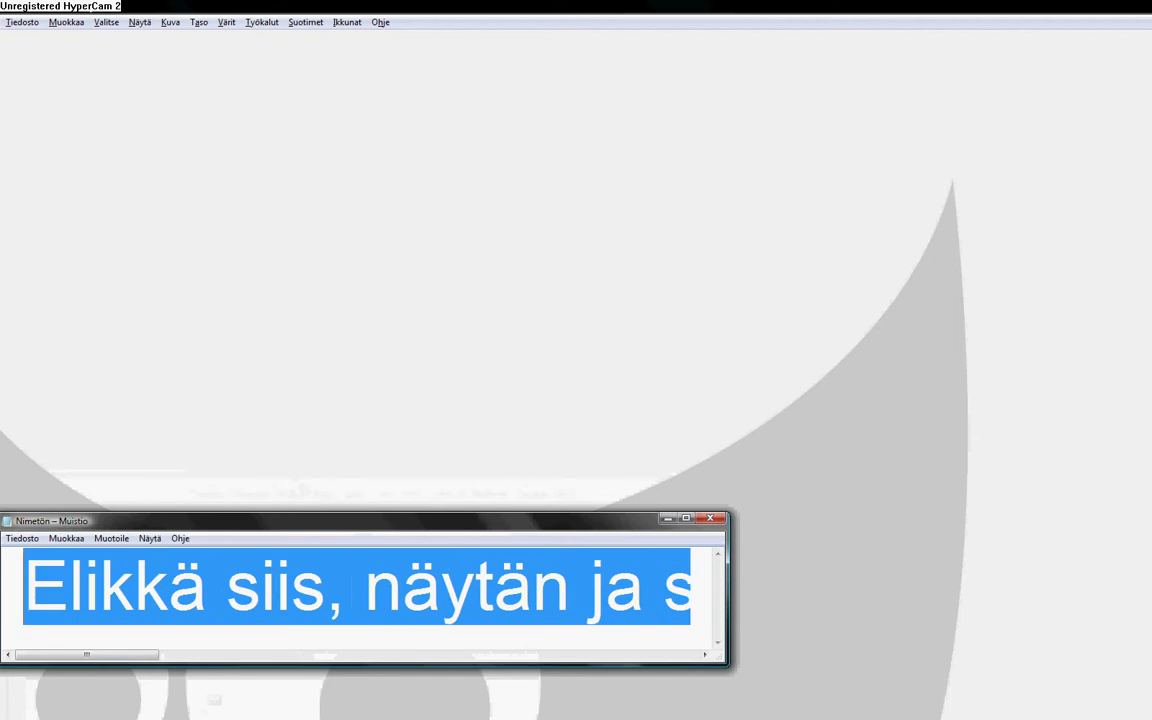
- Replace the selected Notepad text with "Dodiin, ekaks avataan joku randomm ku" and add blank lines below it
{"action": "key", "text": "Delete"}
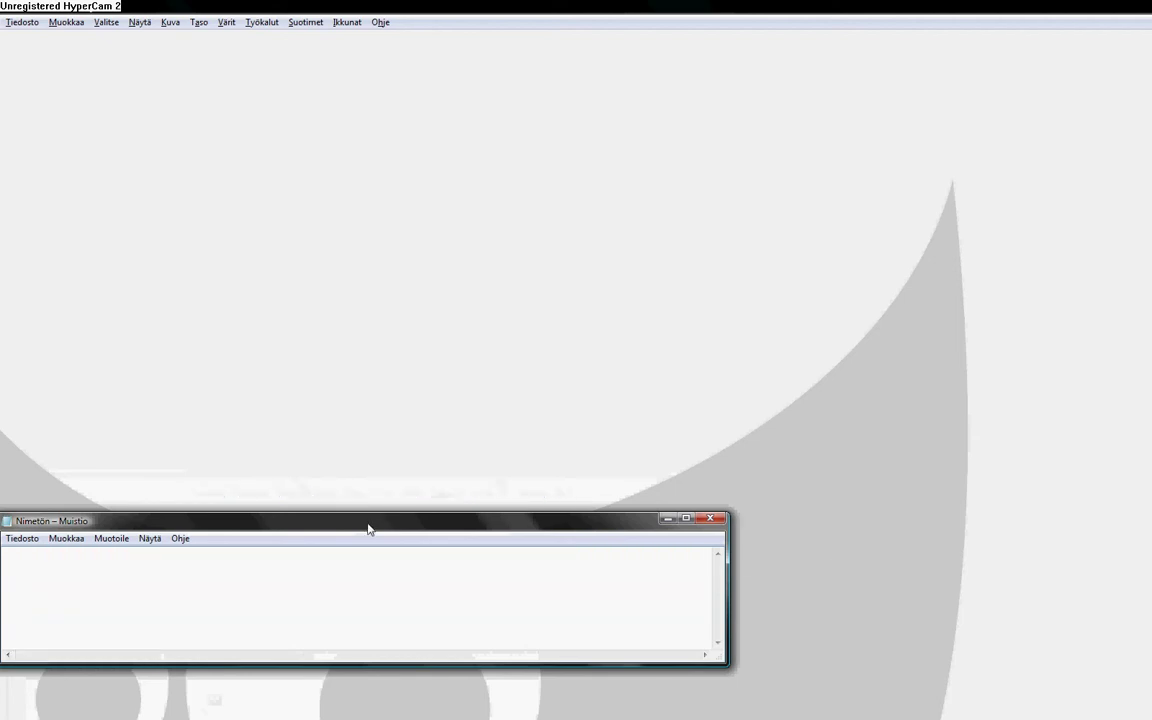
{"action": "left_click_drag", "start_coordinate": [366, 516], "coordinate": [381, 526]}
{"action": "type", "text": "Did"}
{"action": "key", "text": "BackSpace"}
{"action": "key", "text": "BackSpace"}
{"action": "type", "text": "odiin, ekaks "}
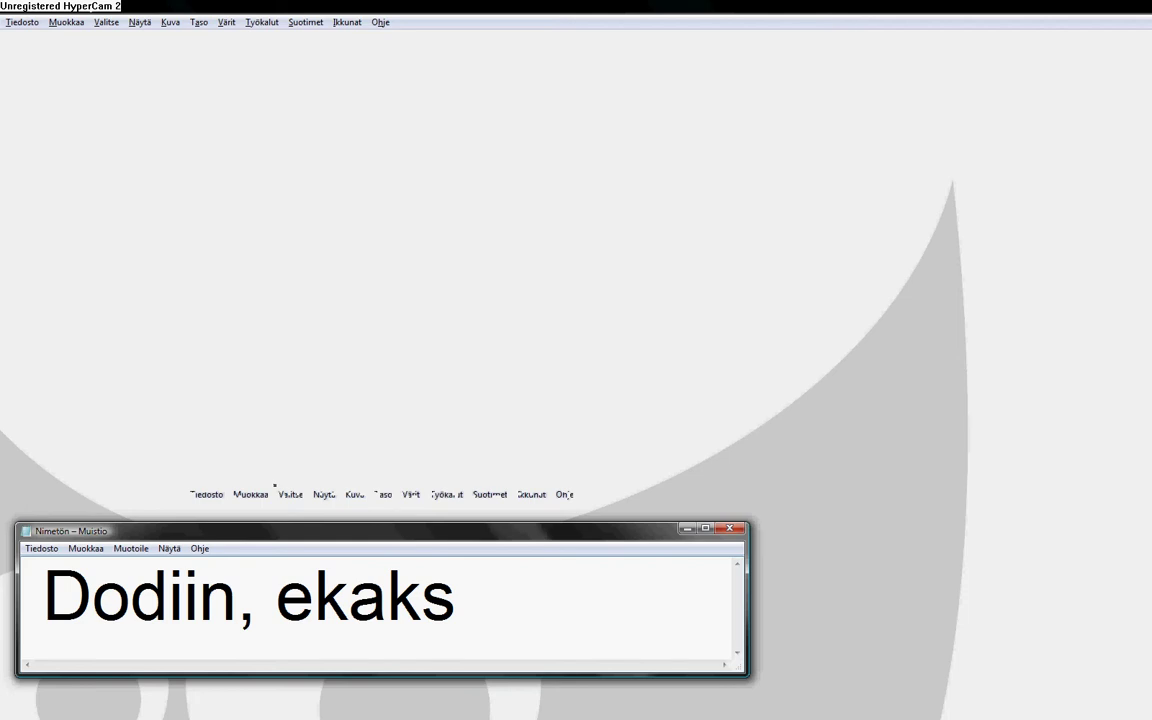
{"action": "type", "text": "avataan jok"}
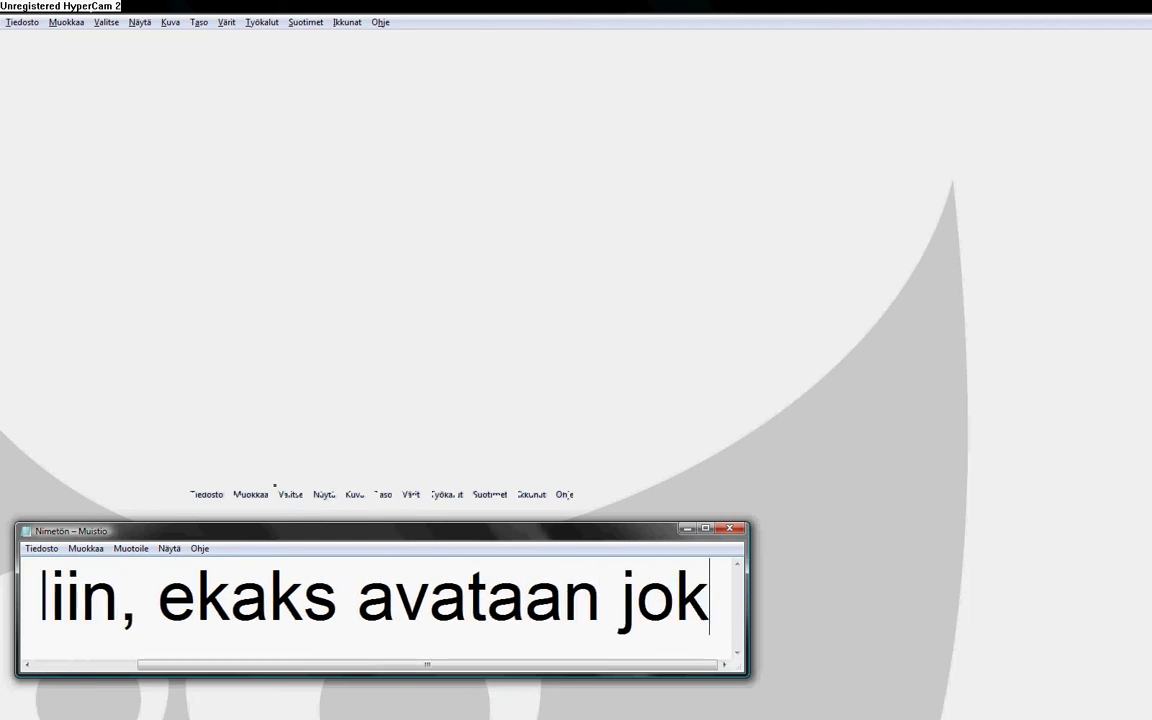
{"action": "type", "text": "u randomm ku"}
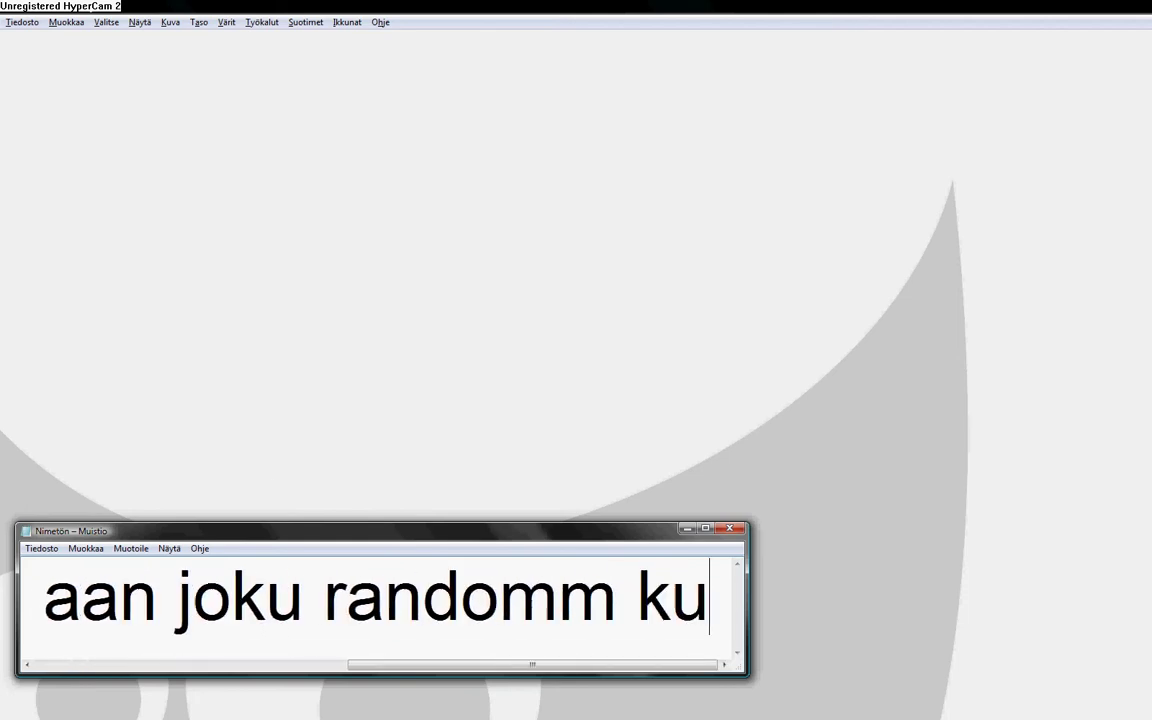
{"action": "key", "text": "Return"}
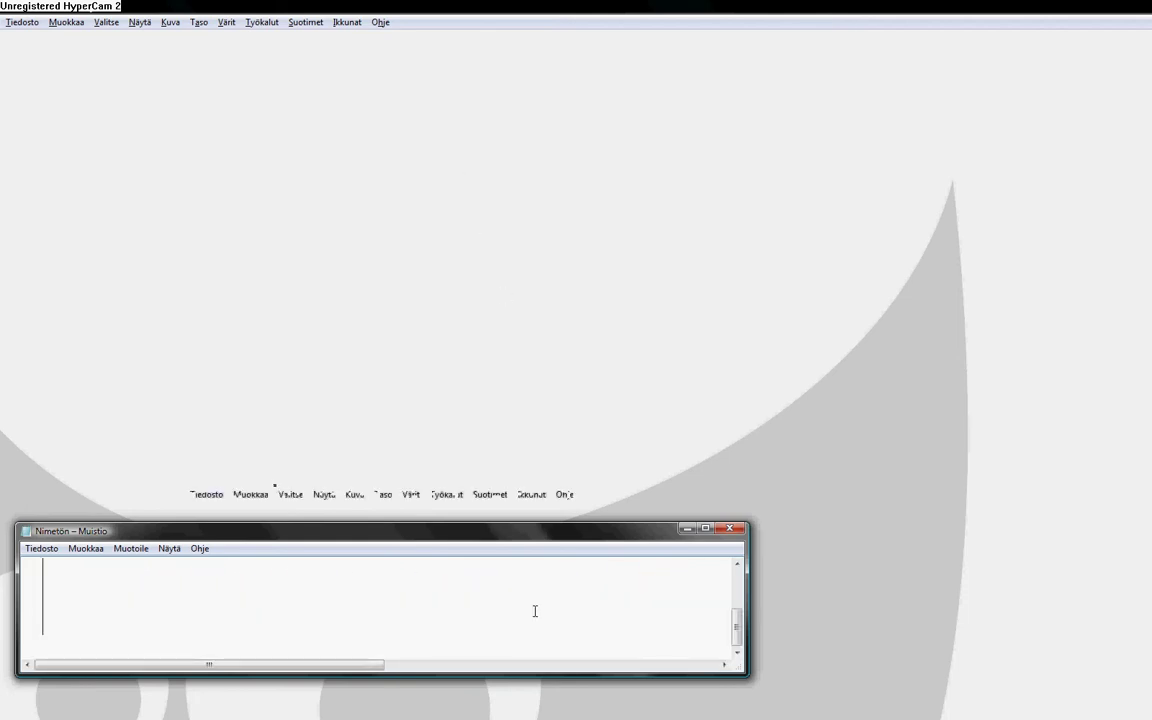
- Erase the blank lines and the message about opening a random image from the note
{"action": "key", "text": "BackSpace"}
{"action": "key", "text": "BackSpace"}
{"action": "key", "text": "BackSpace"}
{"action": "key", "text": "BackSpace"}
{"action": "key", "text": "BackSpace"}
{"action": "key", "text": "BackSpace"}
{"action": "key", "text": "BackSpace"}
{"action": "key", "text": "BackSpace"}
{"action": "key", "text": "BackSpace"}
{"action": "key", "text": "BackSpace"}
{"action": "key", "text": "BackSpace"}
{"action": "key", "text": "BackSpace"}
{"action": "key", "text": "BackSpace"}
{"action": "key", "text": "BackSpace"}
{"action": "key", "text": "BackSpace"}
{"action": "key", "text": "BackSpace"}
{"action": "key", "text": "BackSpace"}
{"action": "key", "text": "BackSpace"}
{"action": "key", "text": "BackSpace"}
{"action": "key", "text": "BackSpace"}
{"action": "key", "text": "BackSpace"}
{"action": "key", "text": "BackSpace"}
{"action": "key", "text": "BackSpace"}
{"action": "key", "text": "BackSpace"}
{"action": "key", "text": "BackSpace"}
{"action": "key", "text": "BackSpace"}
{"action": "key", "text": "BackSpace"}
{"action": "key", "text": "BackSpace"}
{"action": "key", "text": "BackSpace"}
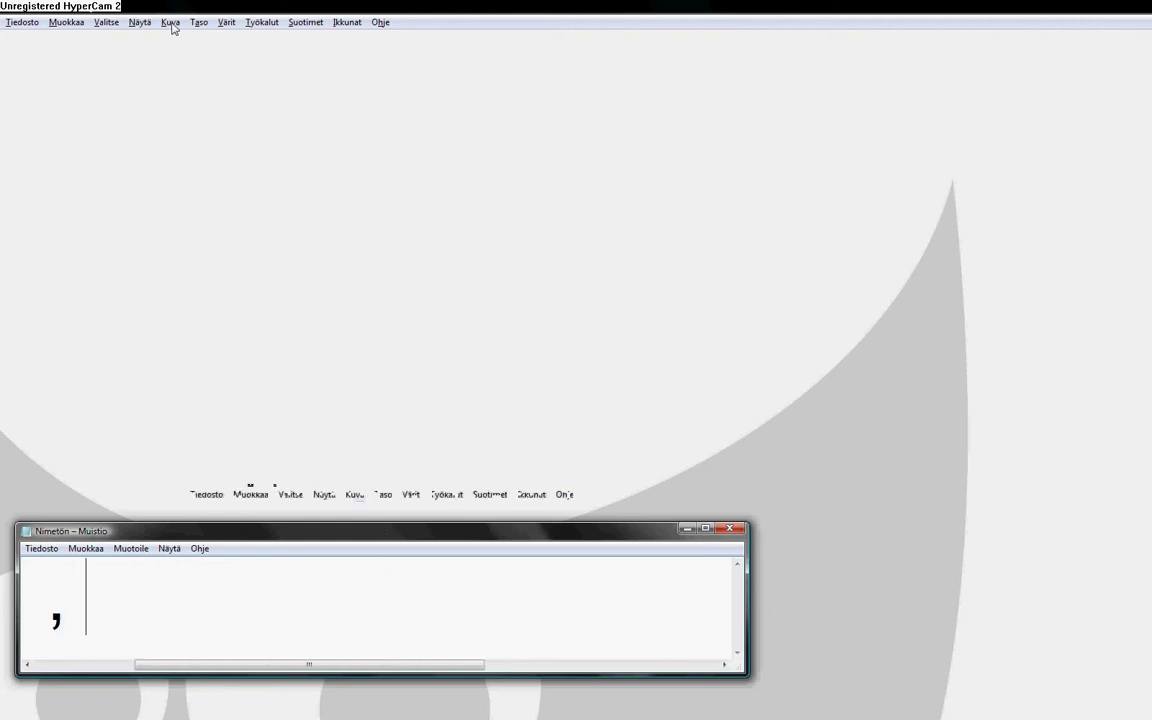
- Switch to GIMP and browse to the Sutut folder on DATA (D:) for an image to open
{"action": "left_click", "coordinate": [22, 21]}
{"action": "left_click", "coordinate": [40, 68]}
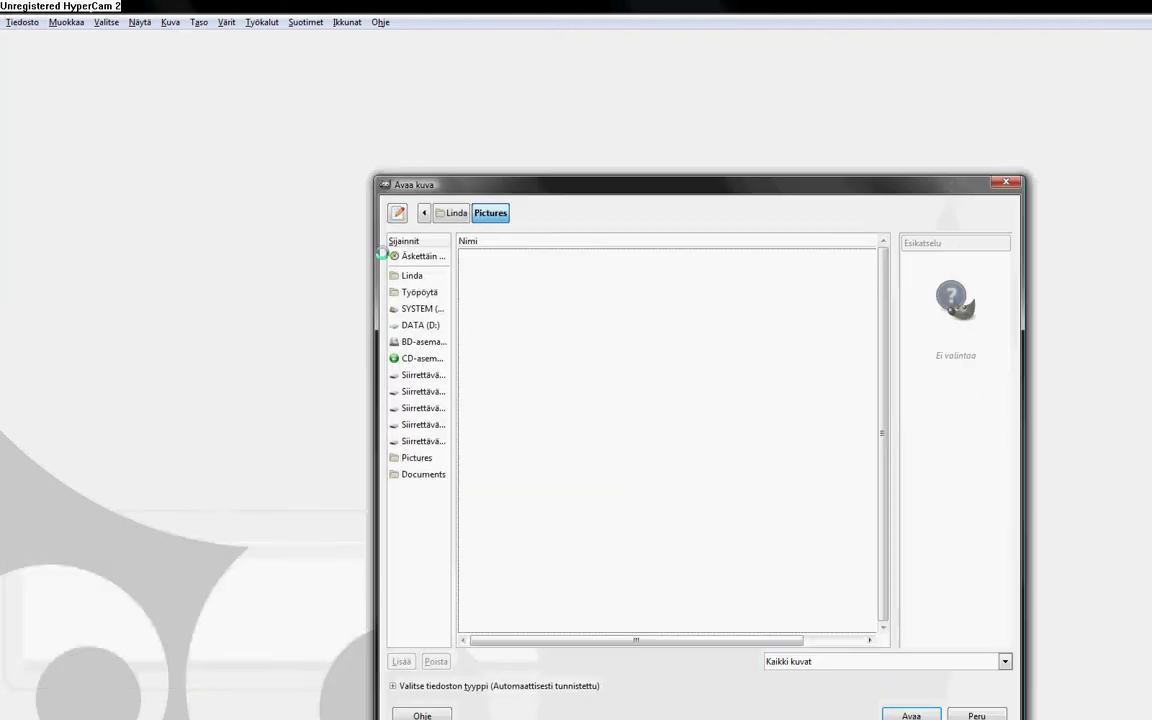
{"action": "left_click", "coordinate": [420, 325]}
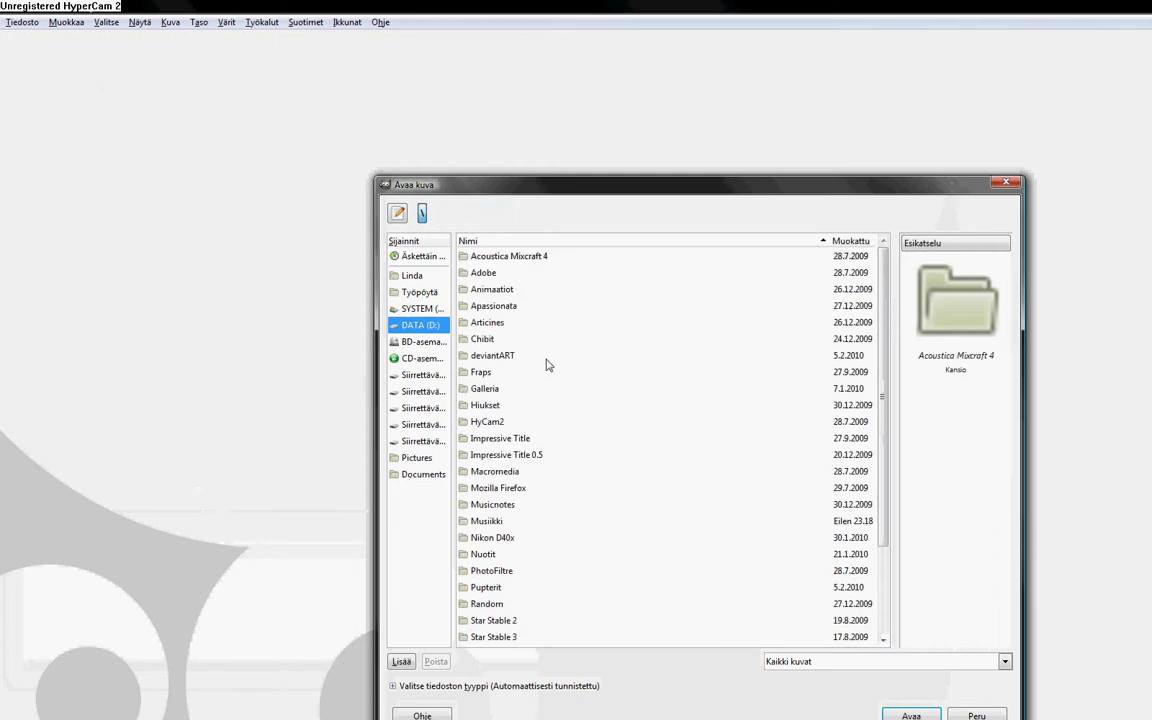
{"action": "scroll", "coordinate": [512, 537], "scroll_direction": "down", "scroll_amount": 2}
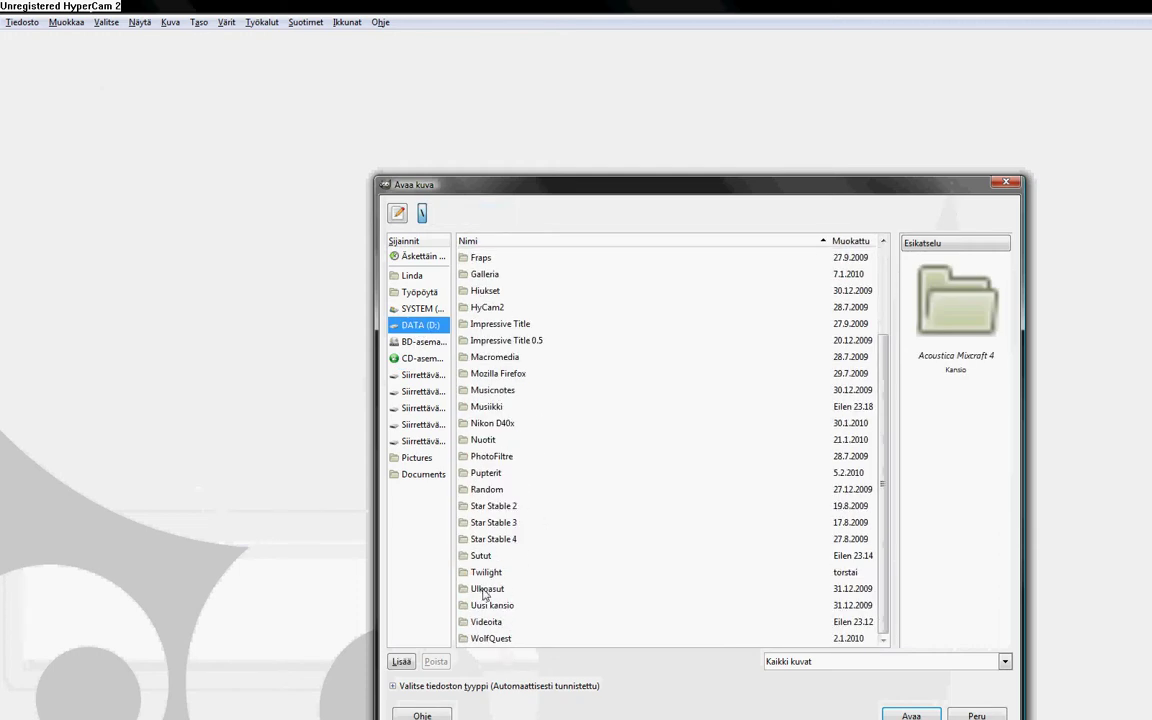
{"action": "double_click", "coordinate": [481, 555]}
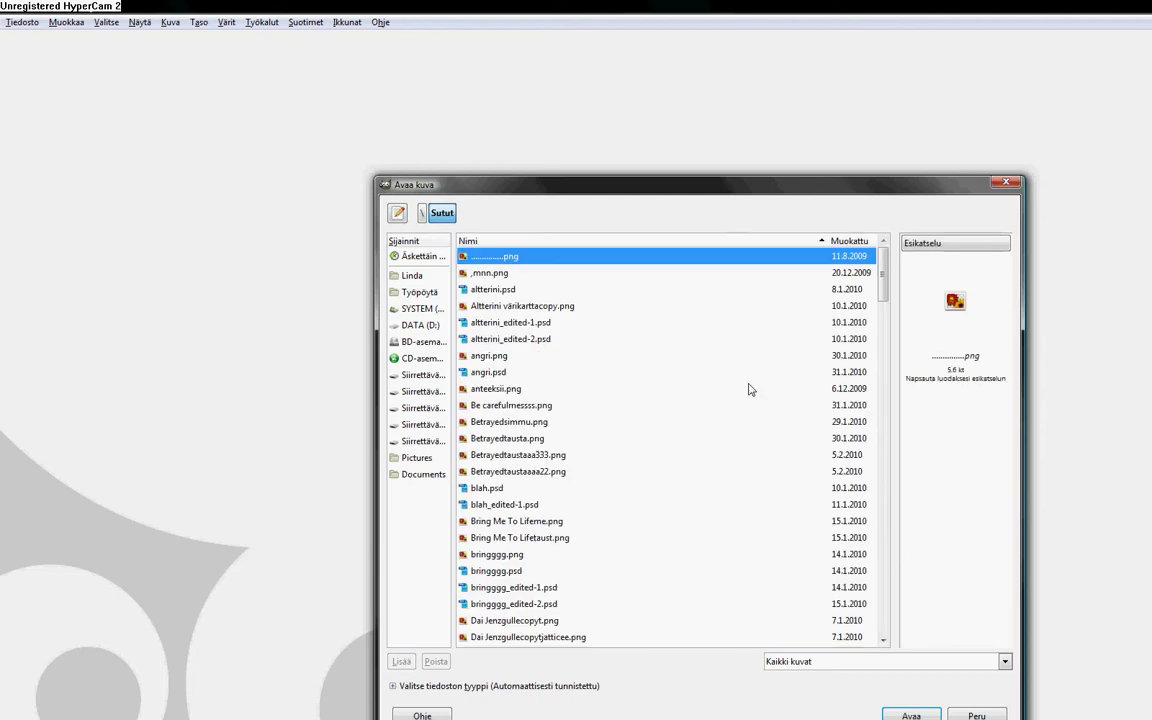
- Find kooikerhondje.png in the Sutut folder and open it
{"action": "scroll", "coordinate": [705, 438], "scroll_direction": "down", "scroll_amount": 4}
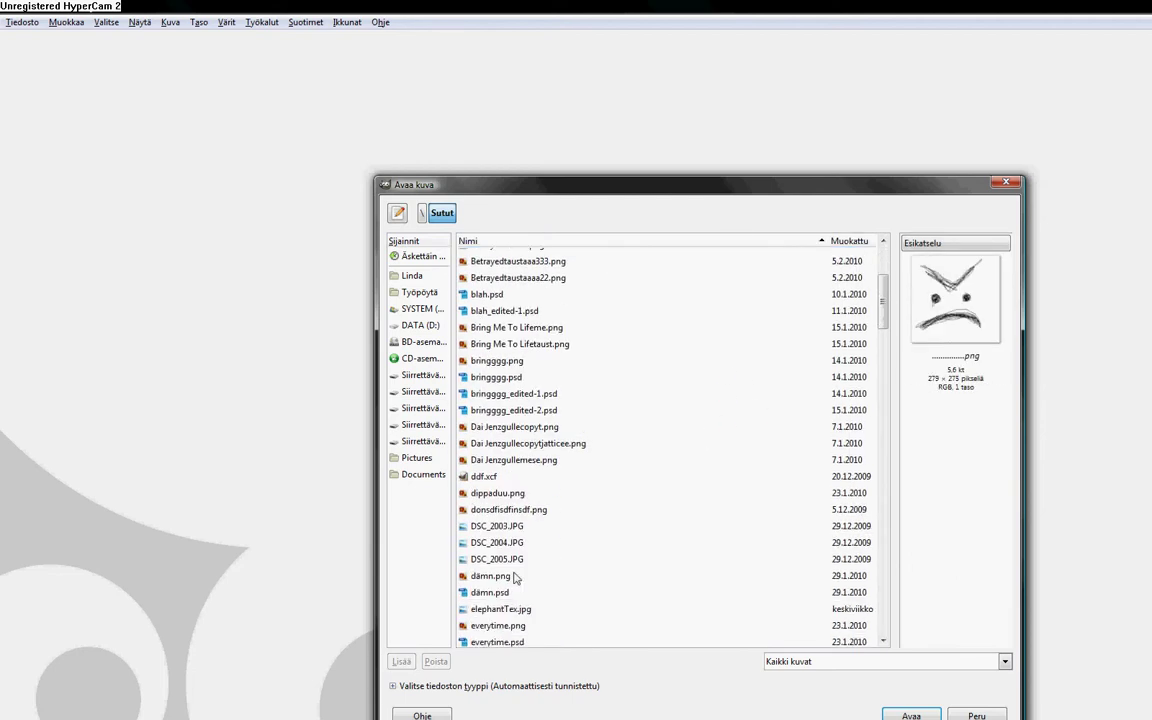
{"action": "scroll", "coordinate": [512, 575], "scroll_direction": "down", "scroll_amount": 1}
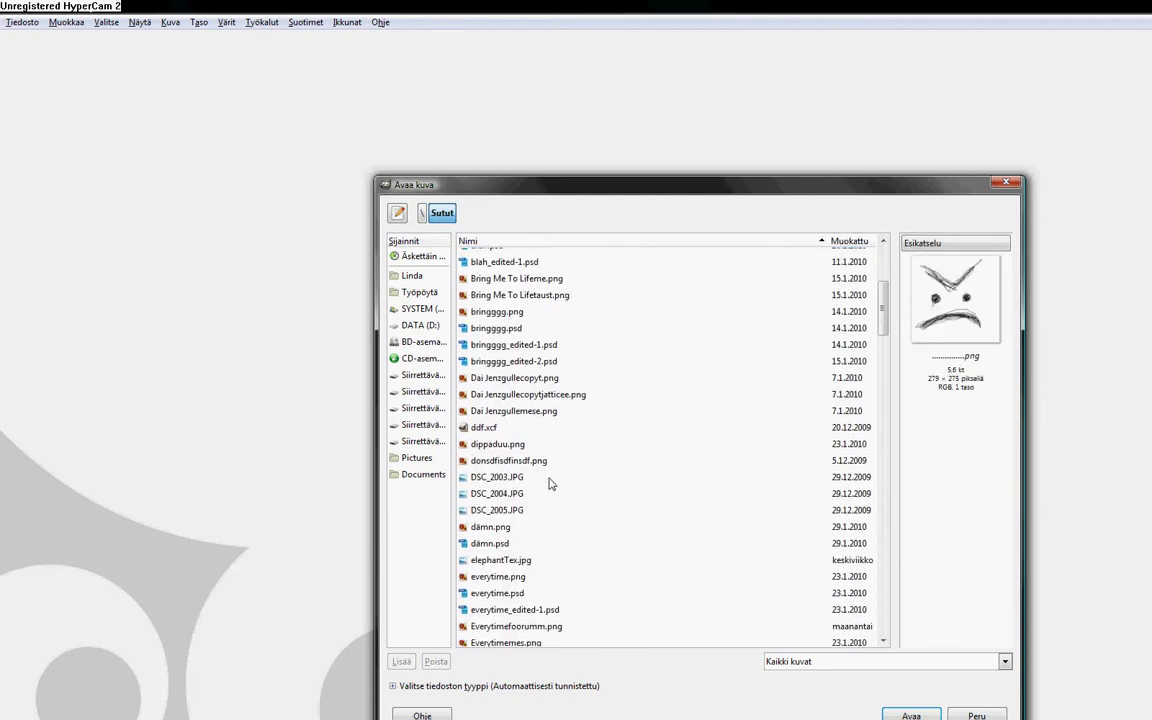
{"action": "scroll", "coordinate": [555, 480], "scroll_direction": "down", "scroll_amount": 7}
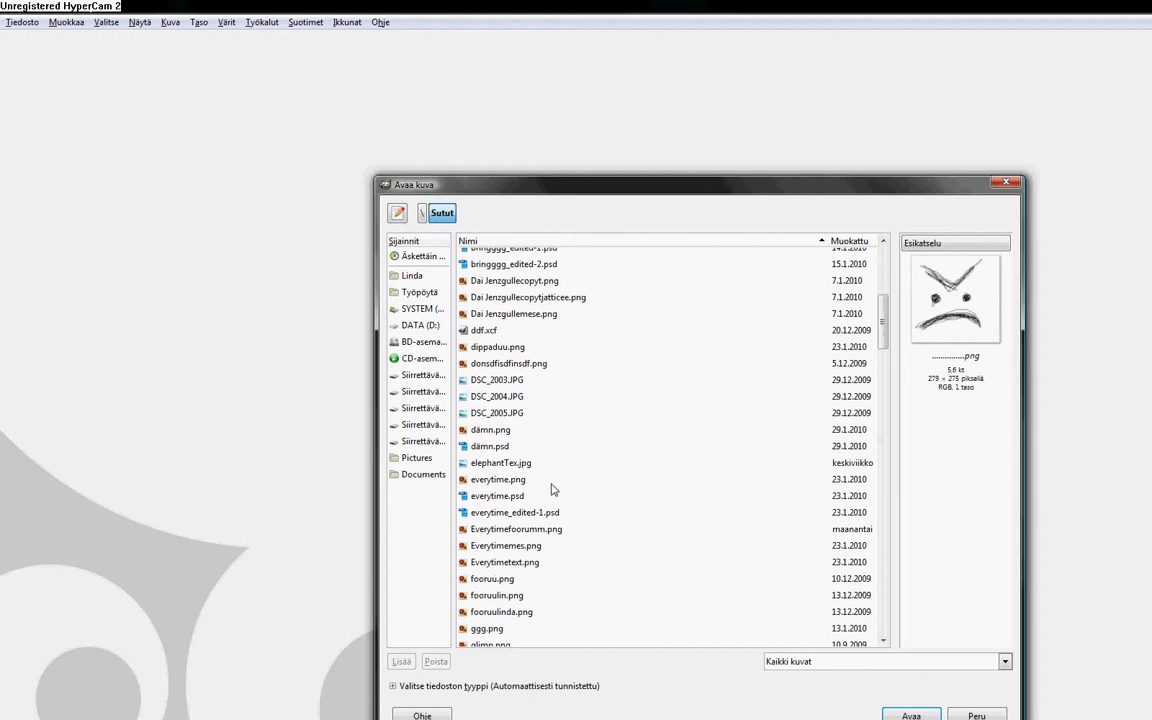
{"action": "scroll", "coordinate": [511, 594], "scroll_direction": "down", "scroll_amount": 4}
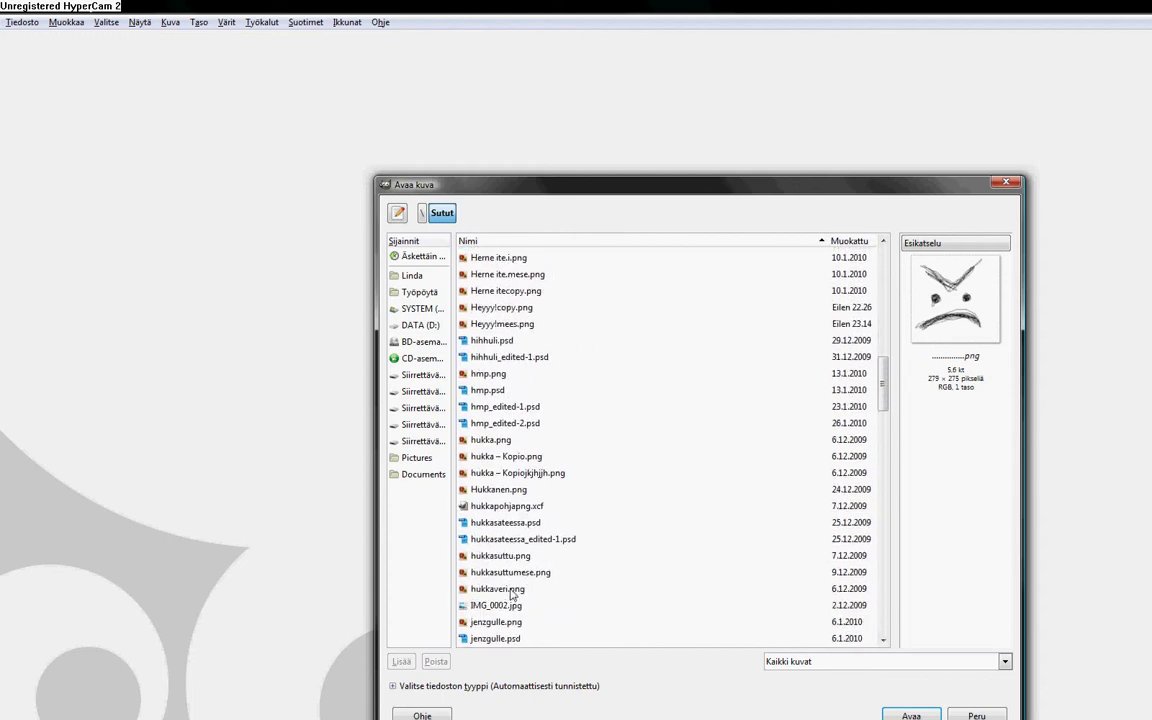
{"action": "left_click", "coordinate": [553, 473]}
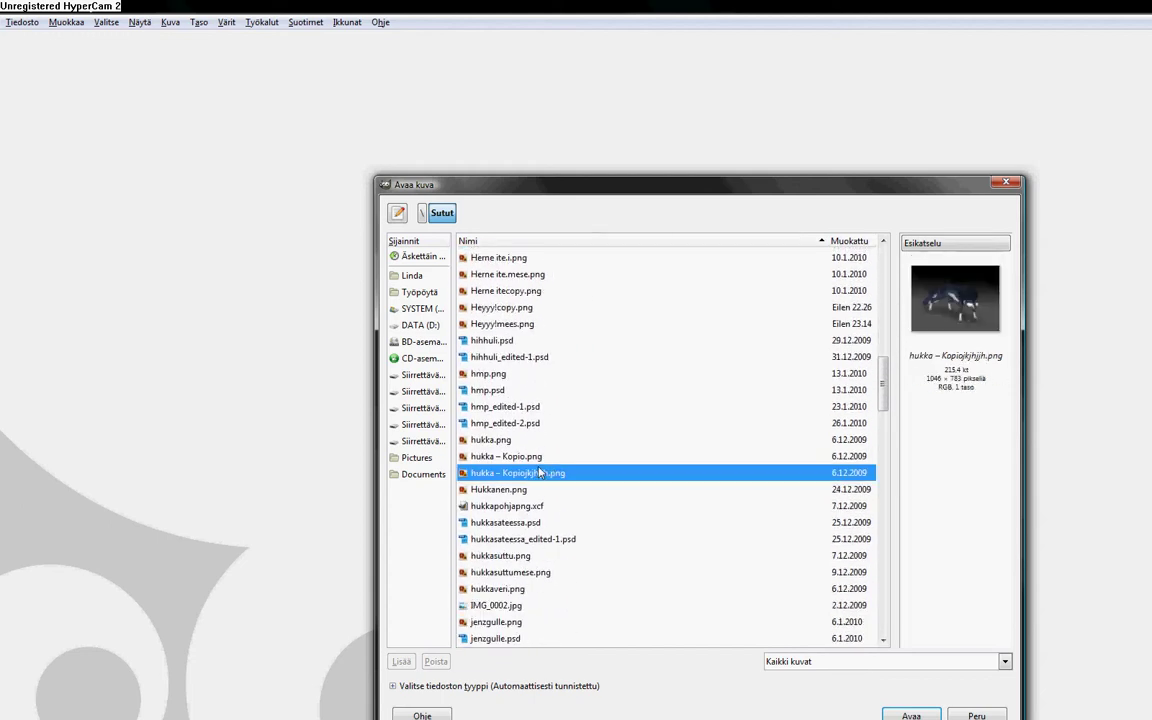
{"action": "scroll", "coordinate": [512, 480], "scroll_direction": "down", "scroll_amount": 2}
{"action": "scroll", "coordinate": [532, 578], "scroll_direction": "down", "scroll_amount": 2}
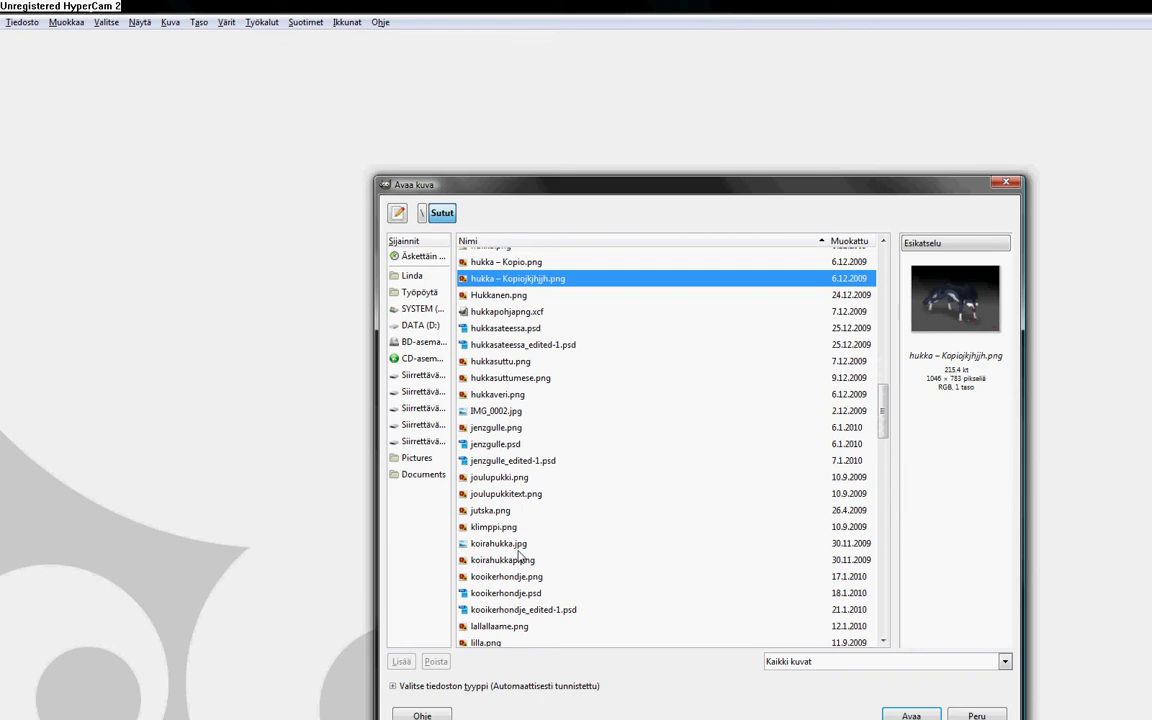
{"action": "scroll", "coordinate": [572, 542], "scroll_direction": "down", "scroll_amount": 2}
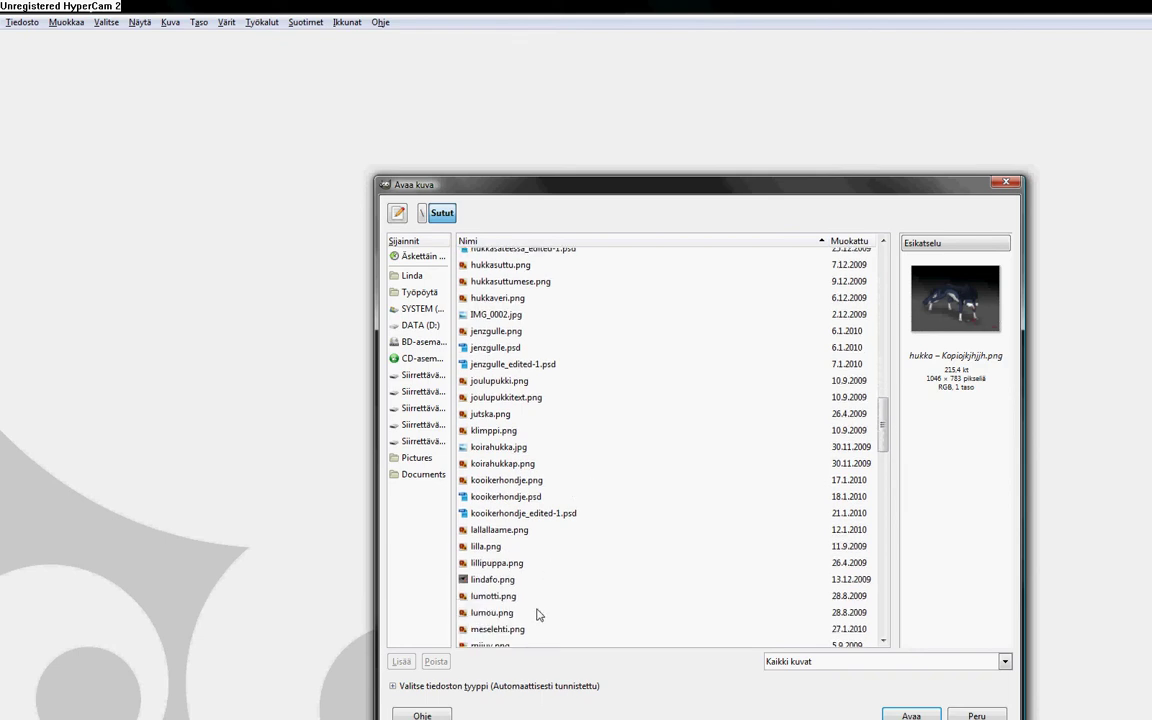
{"action": "scroll", "coordinate": [533, 615], "scroll_direction": "down", "scroll_amount": 1}
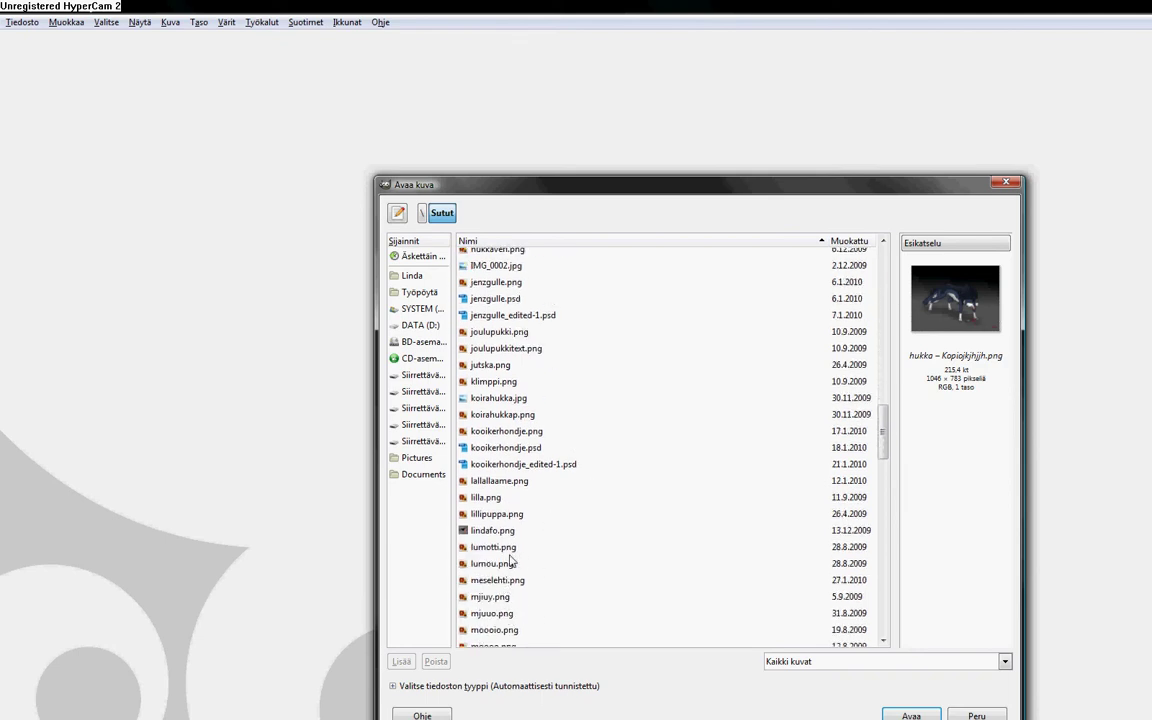
{"action": "left_click", "coordinate": [518, 433]}
{"action": "left_click", "coordinate": [911, 716]}
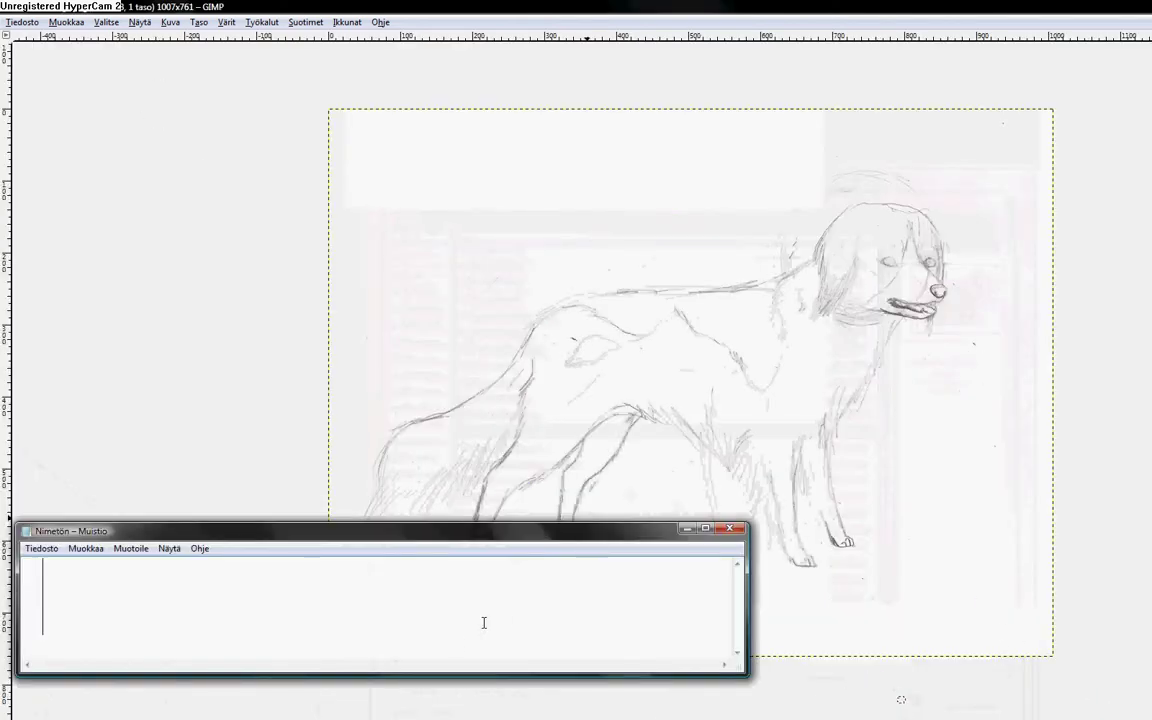
- Write "Vaikkapa nä" in the Notepad note, start a fresh line, and move the note window slightly lower
{"action": "type", "text": "Vaikkapa nä"}
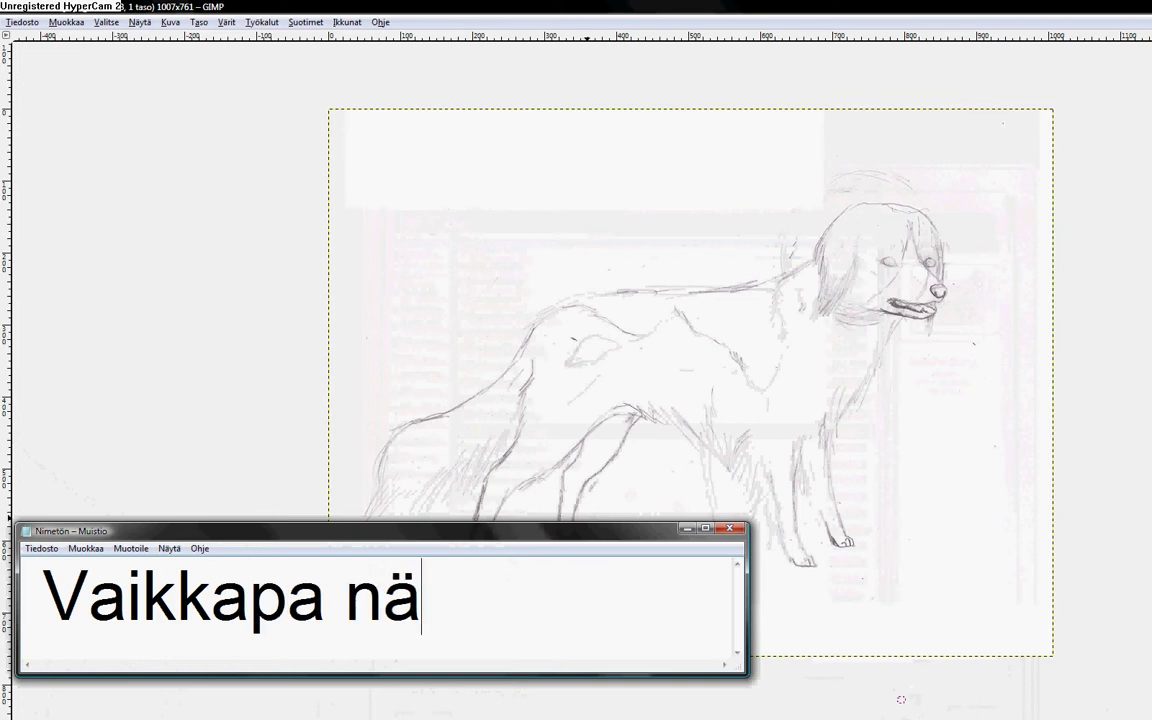
{"action": "key", "text": "Return"}
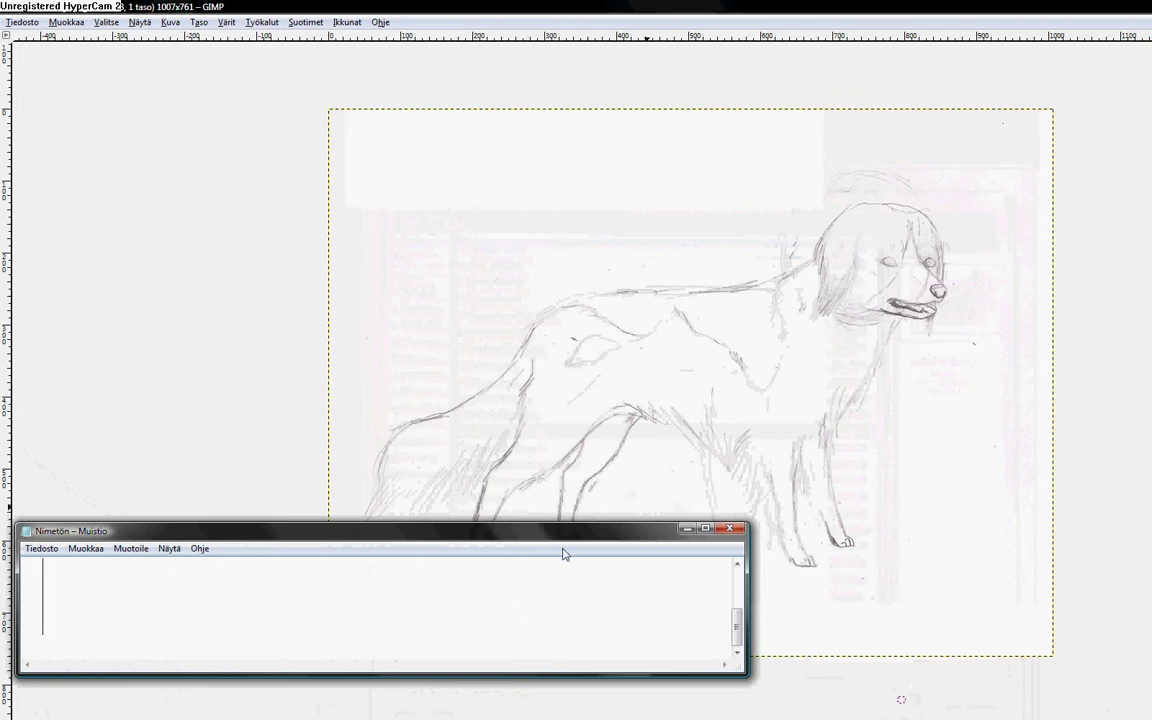
{"action": "left_click_drag", "start_coordinate": [597, 536], "coordinate": [597, 566]}
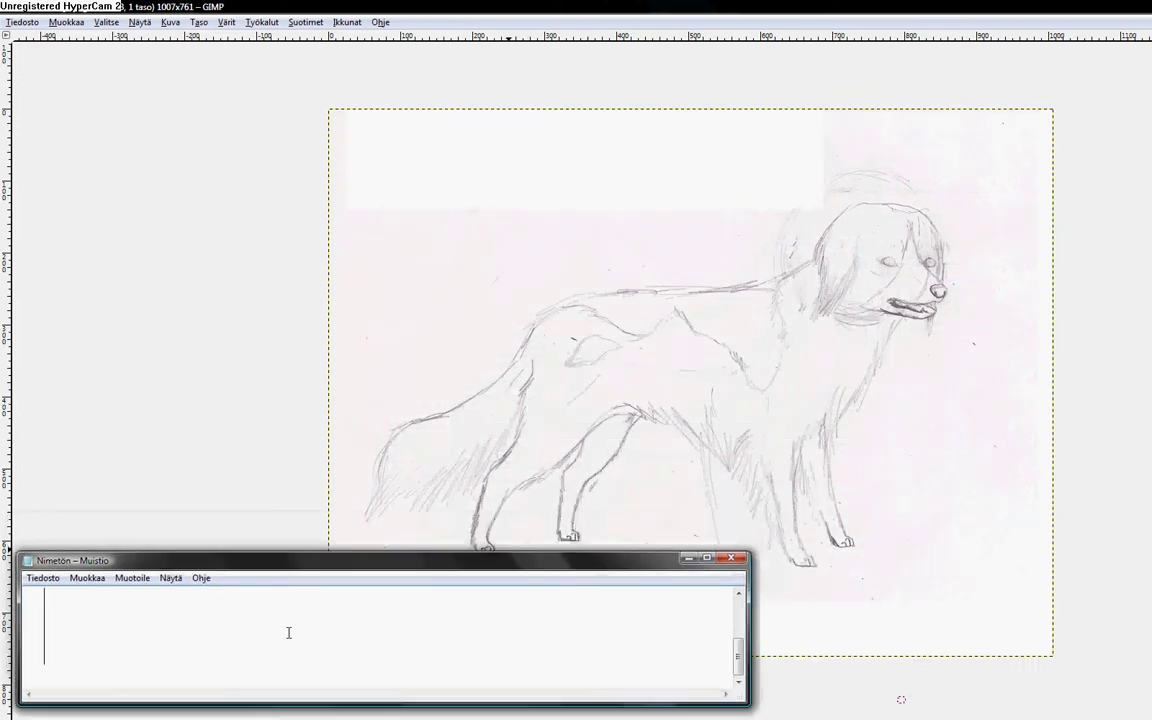
- Write the instruction "Sitten painamme tuolta ylhäältä "Ikkunat"" on the blank line of the note
{"action": "type", "text": "Sitten"}
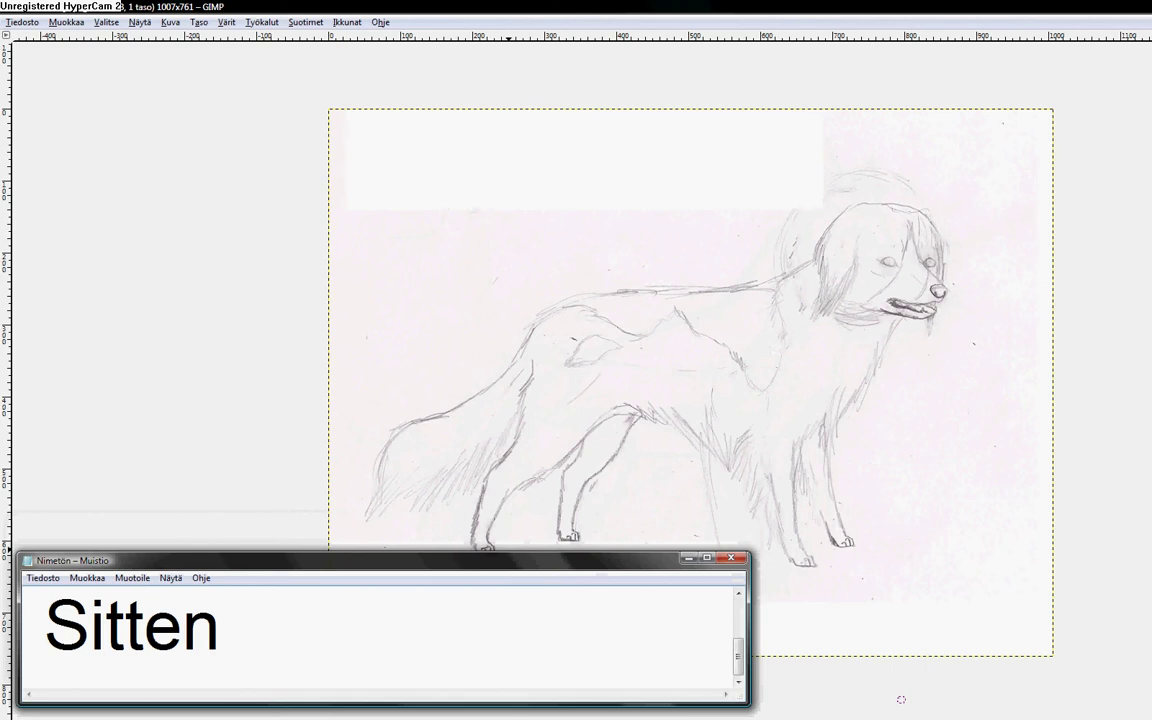
{"action": "type", "text": " pai"}
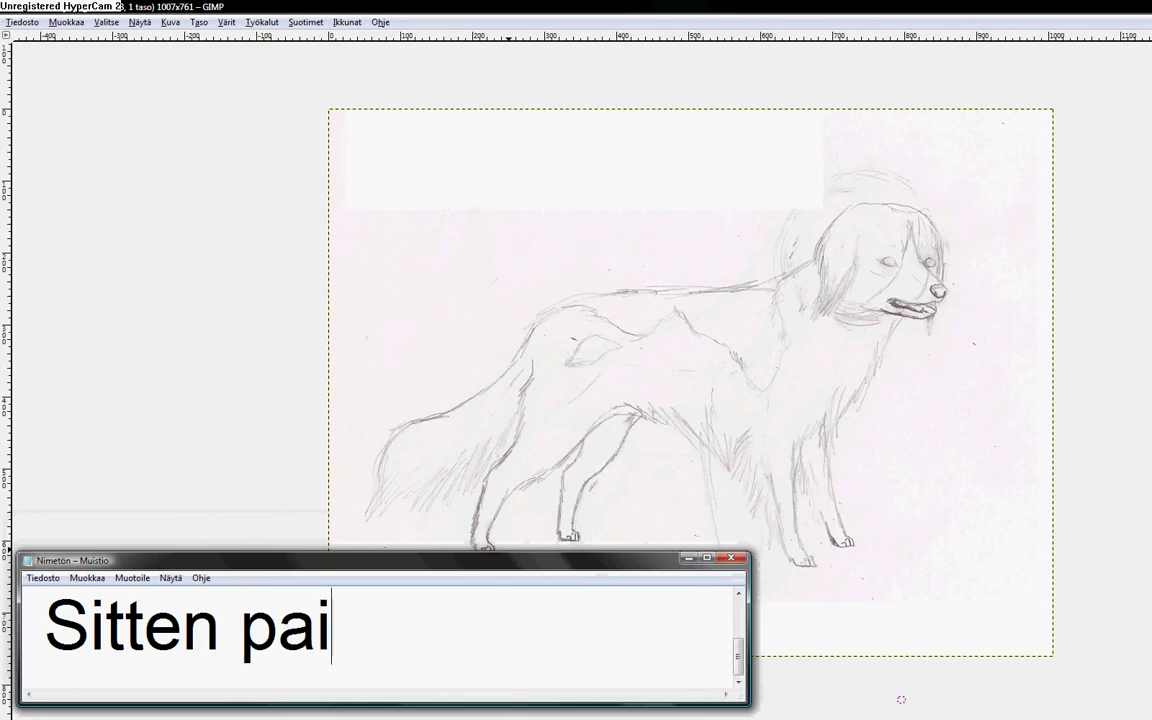
{"action": "type", "text": "namme tuolta"}
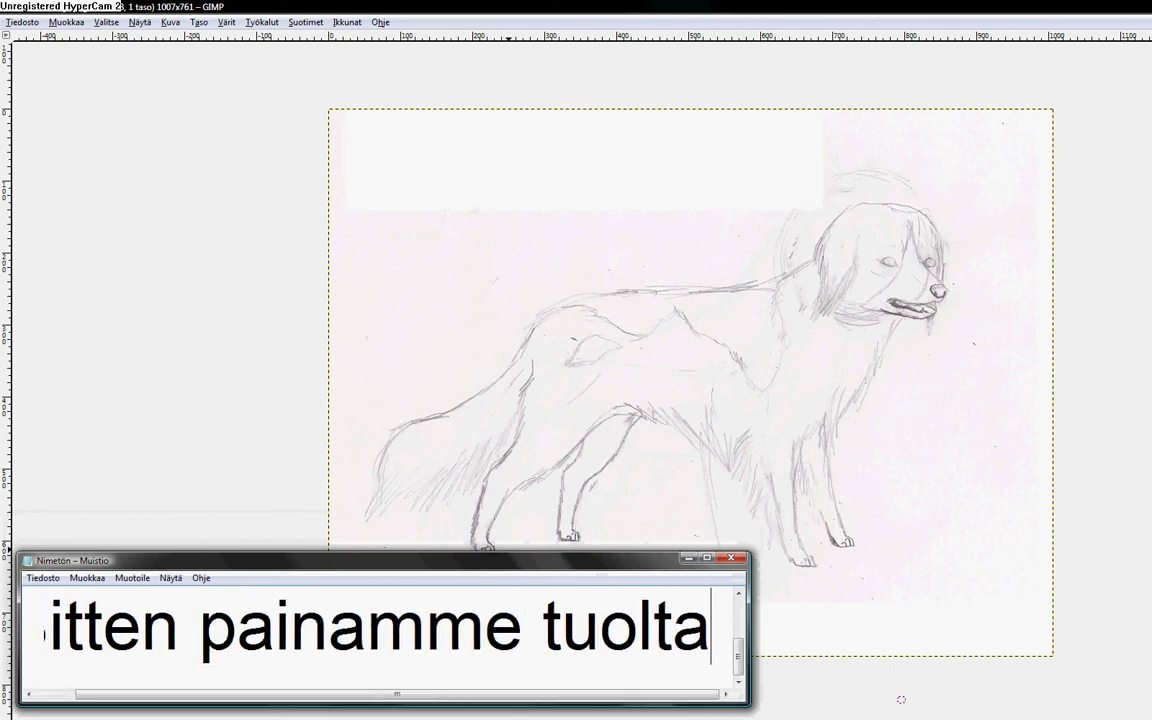
{"action": "type", "text": " \"yl"}
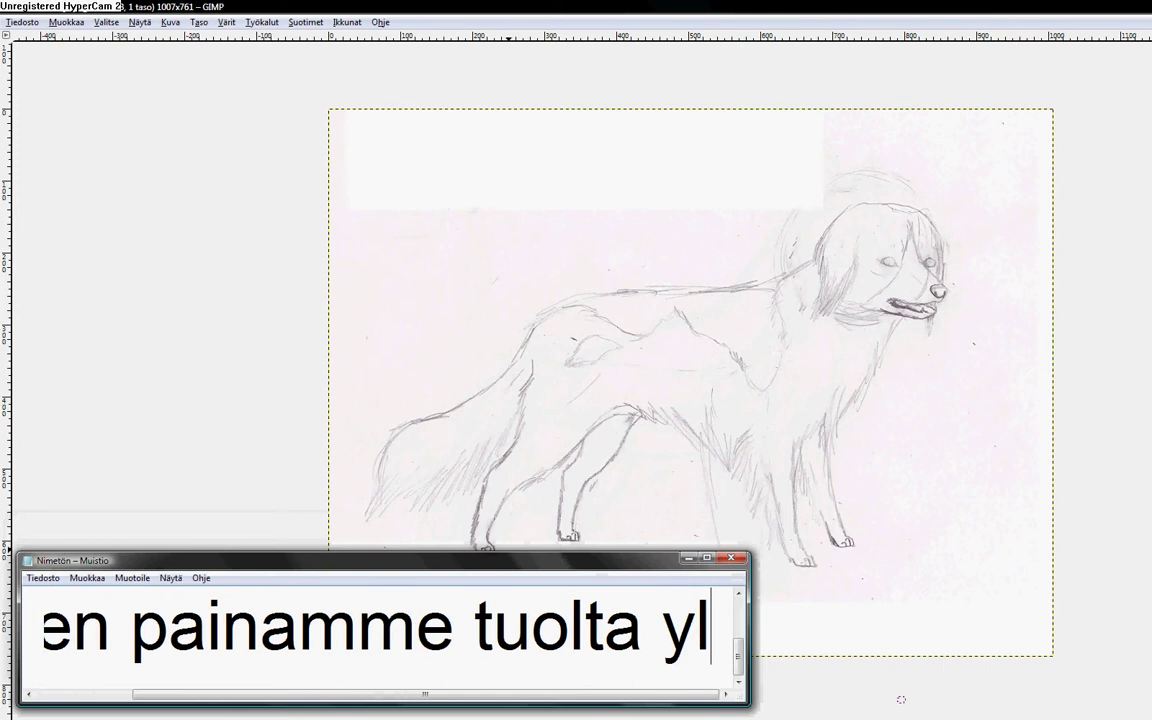
{"action": "type", "text": "häältä \"Ikkunat"}
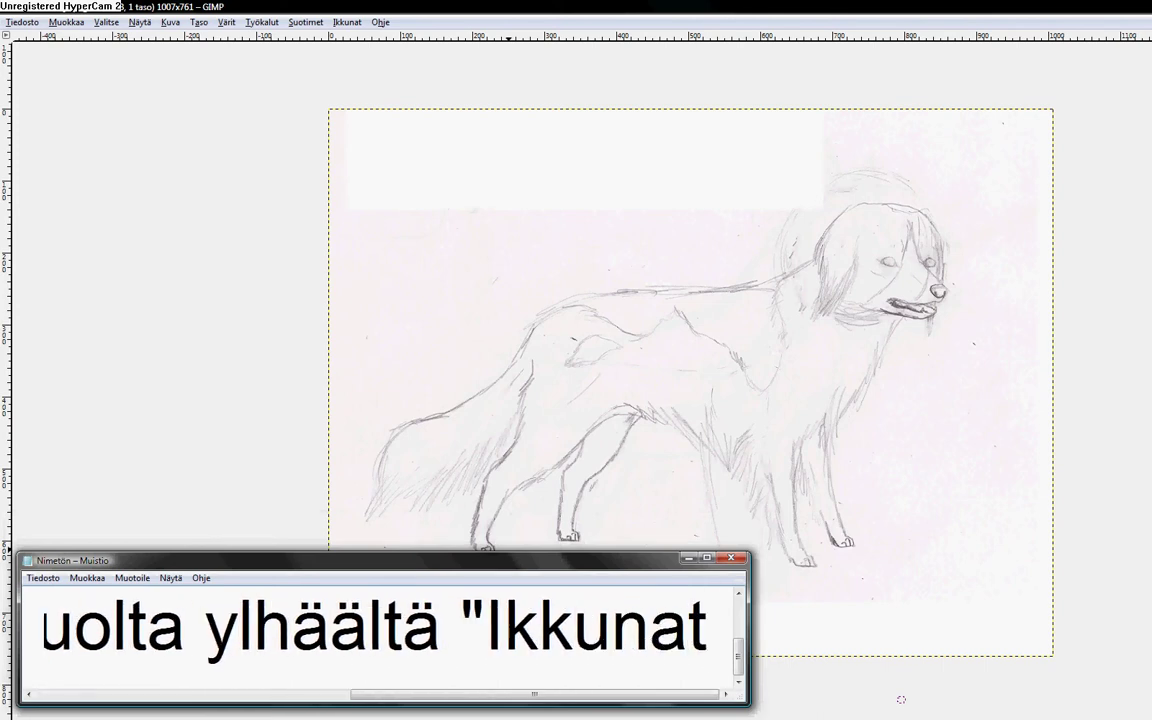
{"action": "type", "text": "\""}
- Check the Ikkunat entries in GIMP, and continue the Notepad instruction with "ja "Viimeisimmät suljetut telakat.""
{"action": "left_click", "coordinate": [347, 22]}
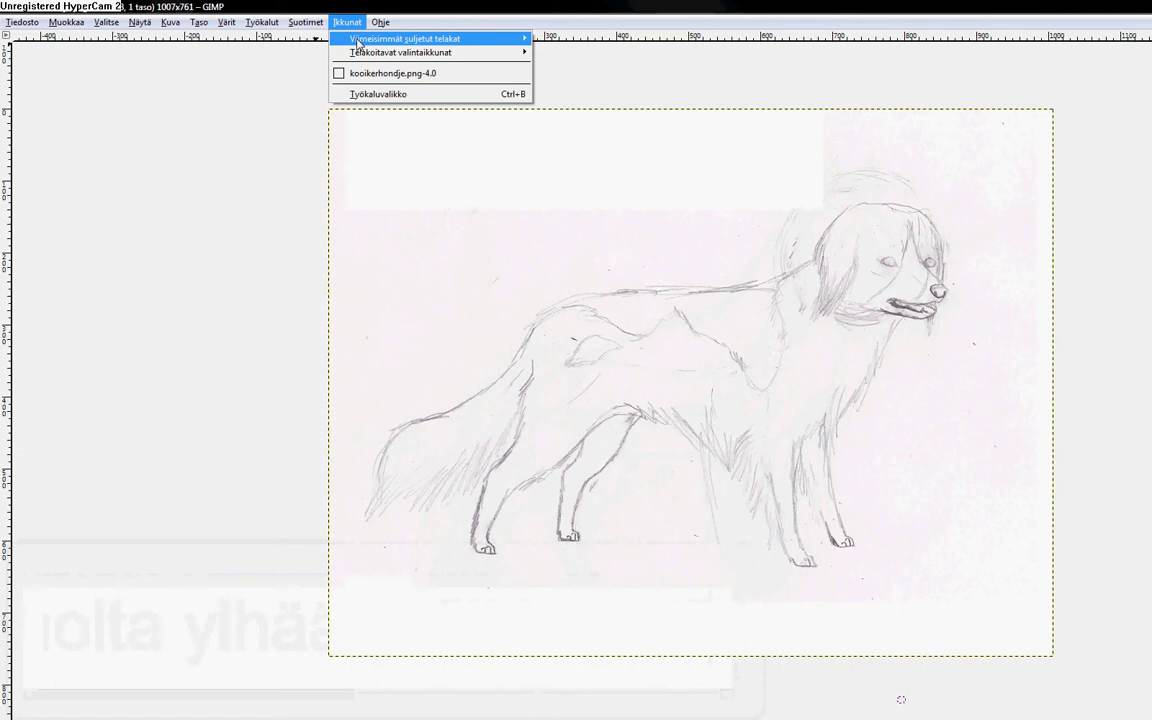
{"action": "mouse_move", "coordinate": [361, 41]}
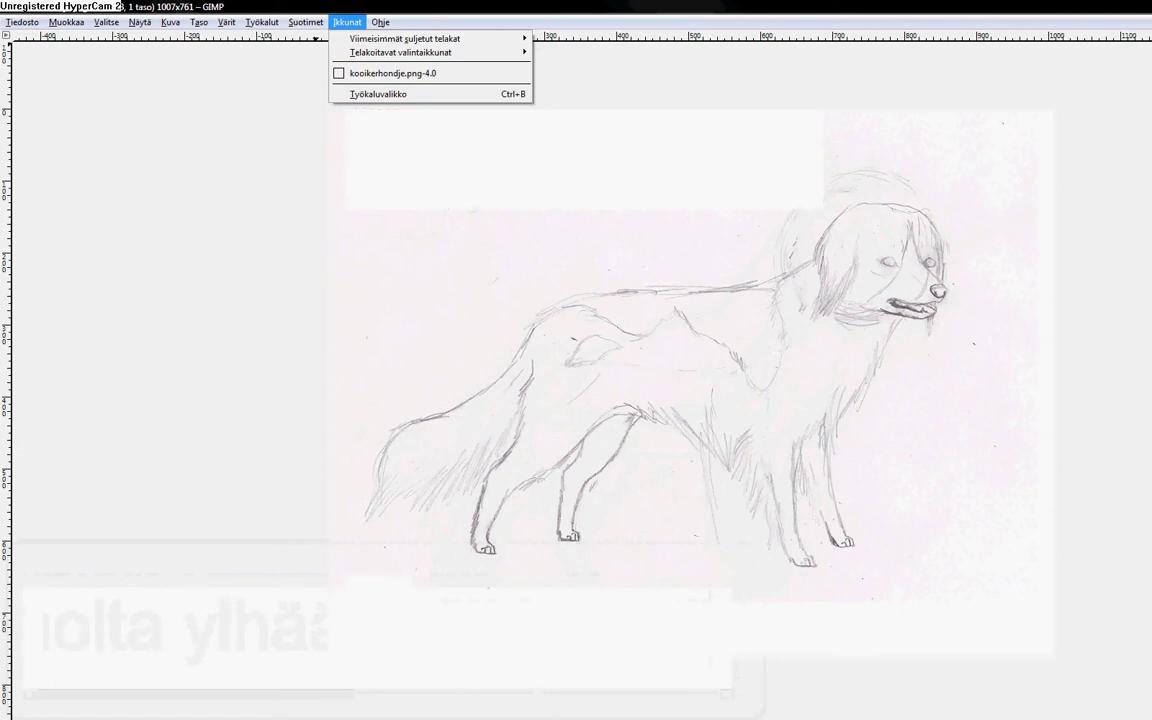
{"action": "left_click", "coordinate": [652, 716]}
{"action": "type", "text": "ja Vii"}
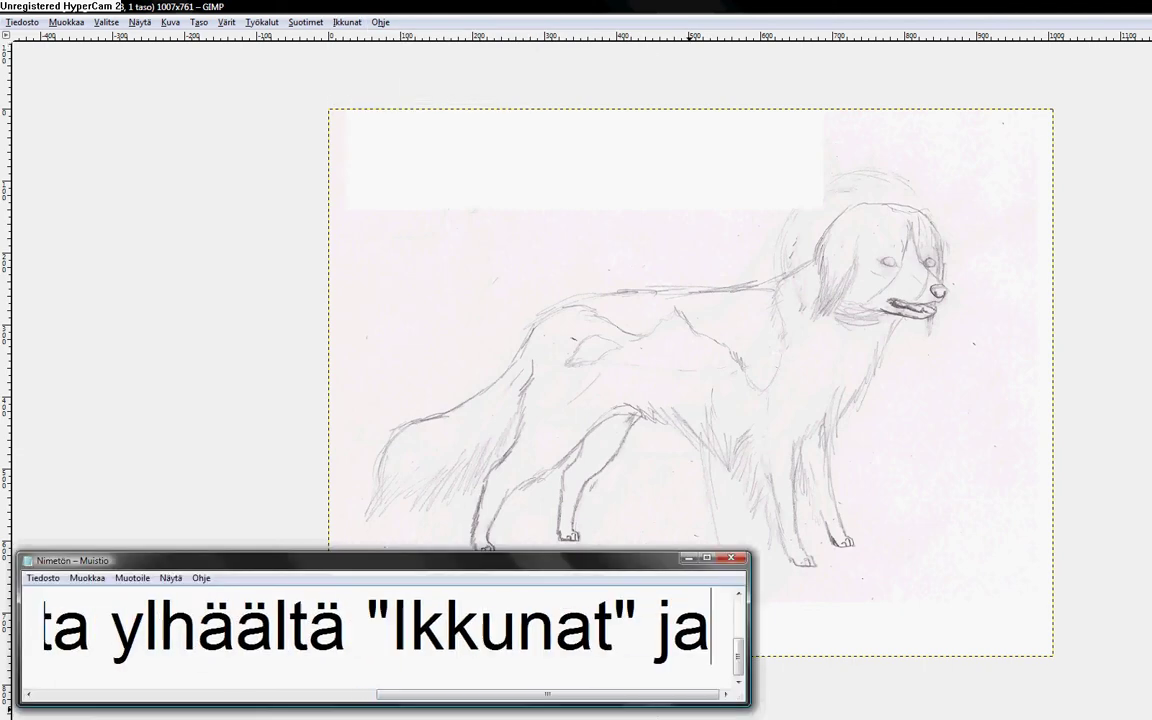
{"action": "key", "text": "BackSpace"}
{"action": "key", "text": "BackSpace"}
{"action": "key", "text": "BackSpace"}
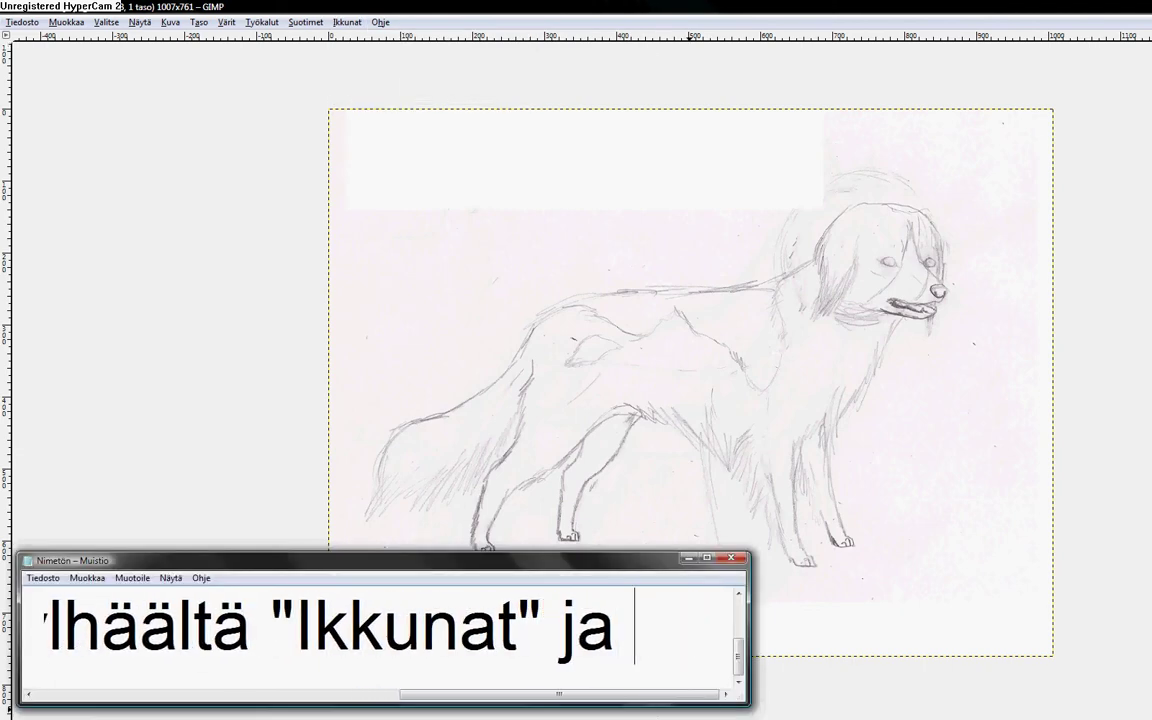
{"action": "type", "text": "\"Viimeisimm"}
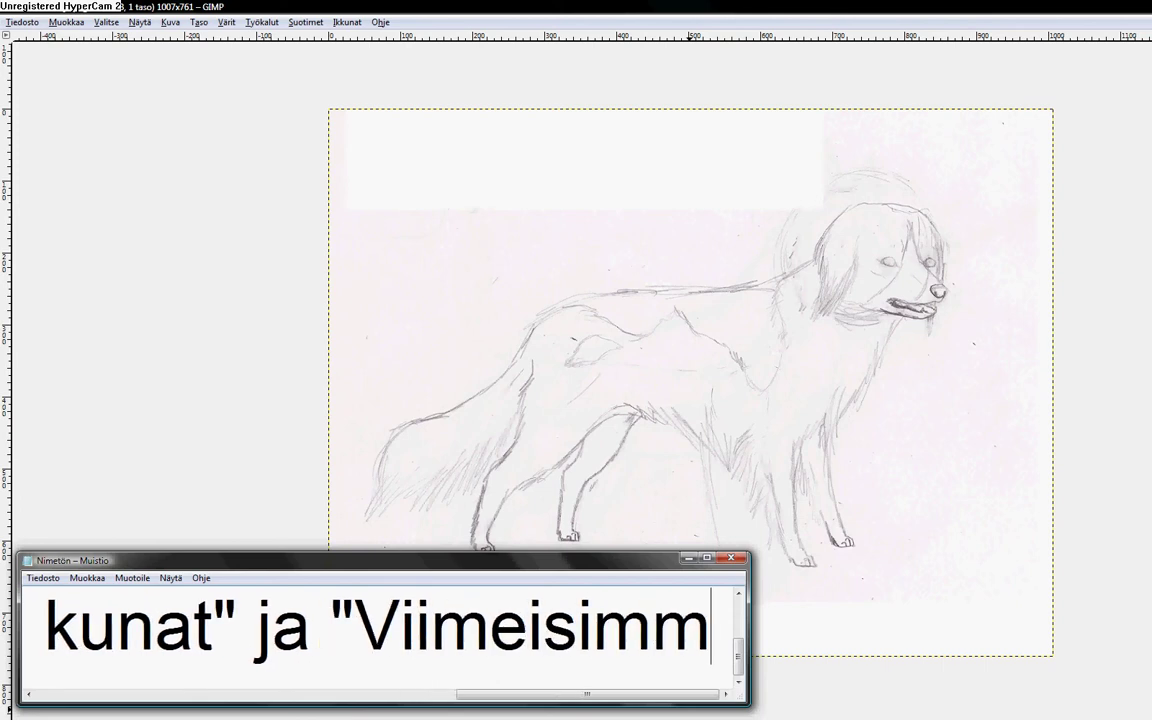
{"action": "type", "text": "ät suljetut"}
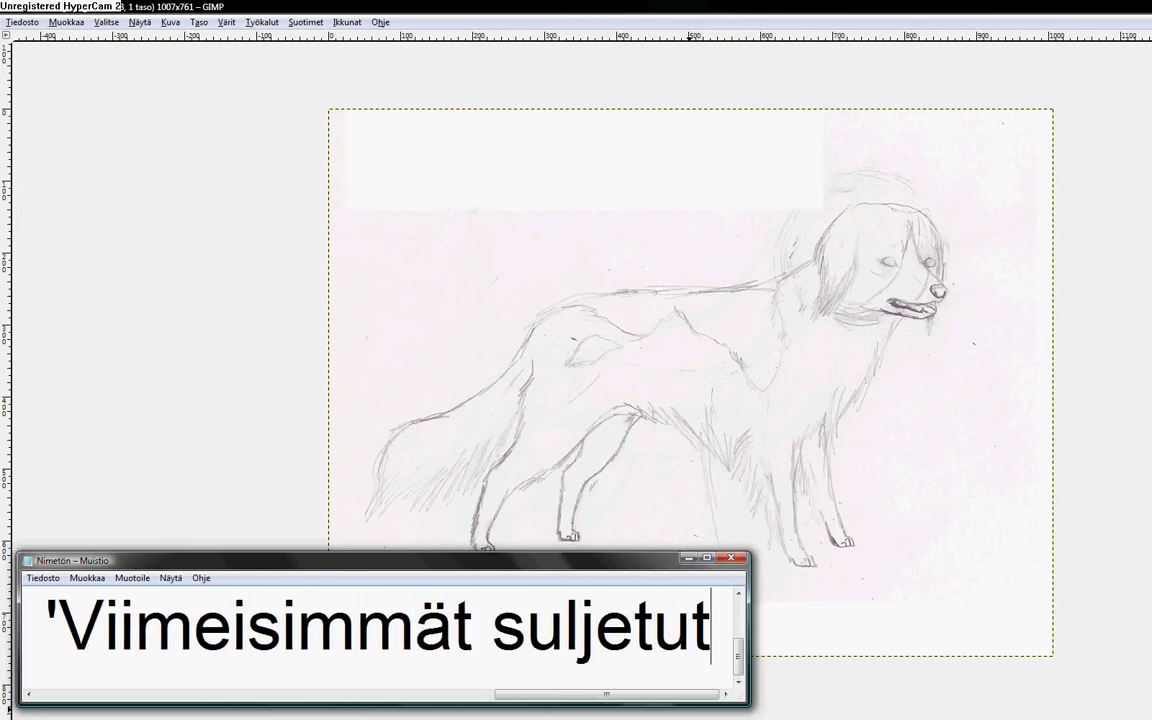
{"action": "type", "text": " telakat"}
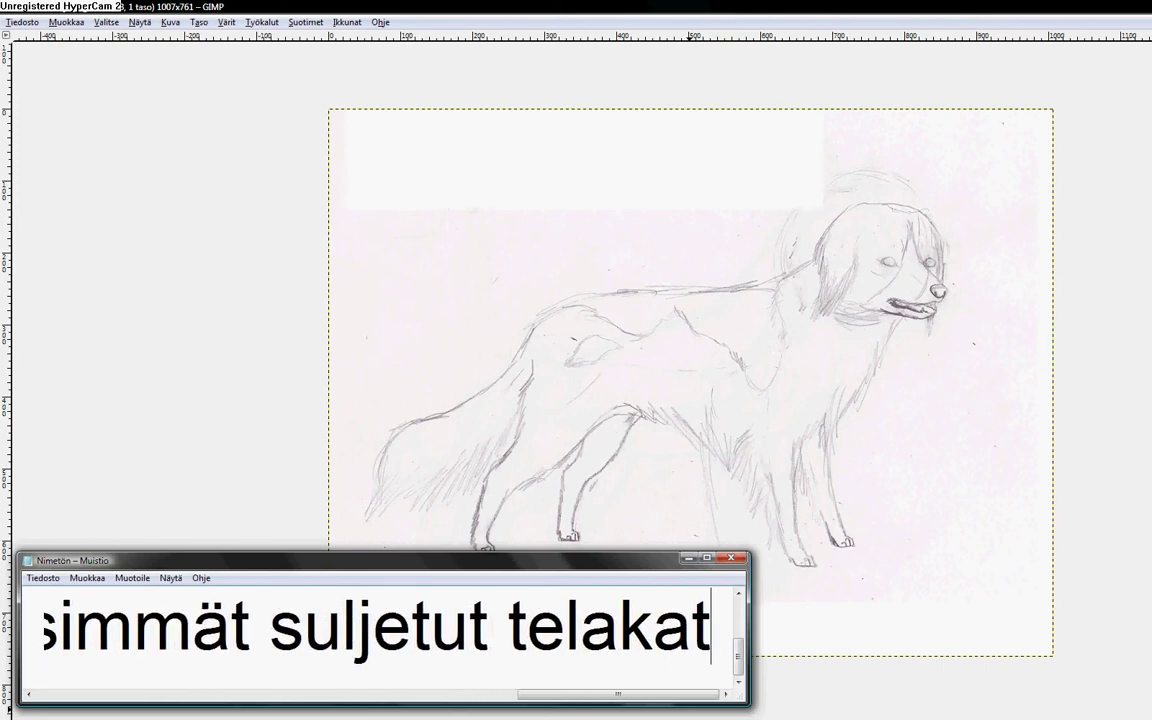
{"action": "type", "text": ".\""}
- Restore the recently closed dock containing Tasot, Kanavat, Polut and Kumoa in GIMP
{"action": "left_click", "coordinate": [312, 23]}
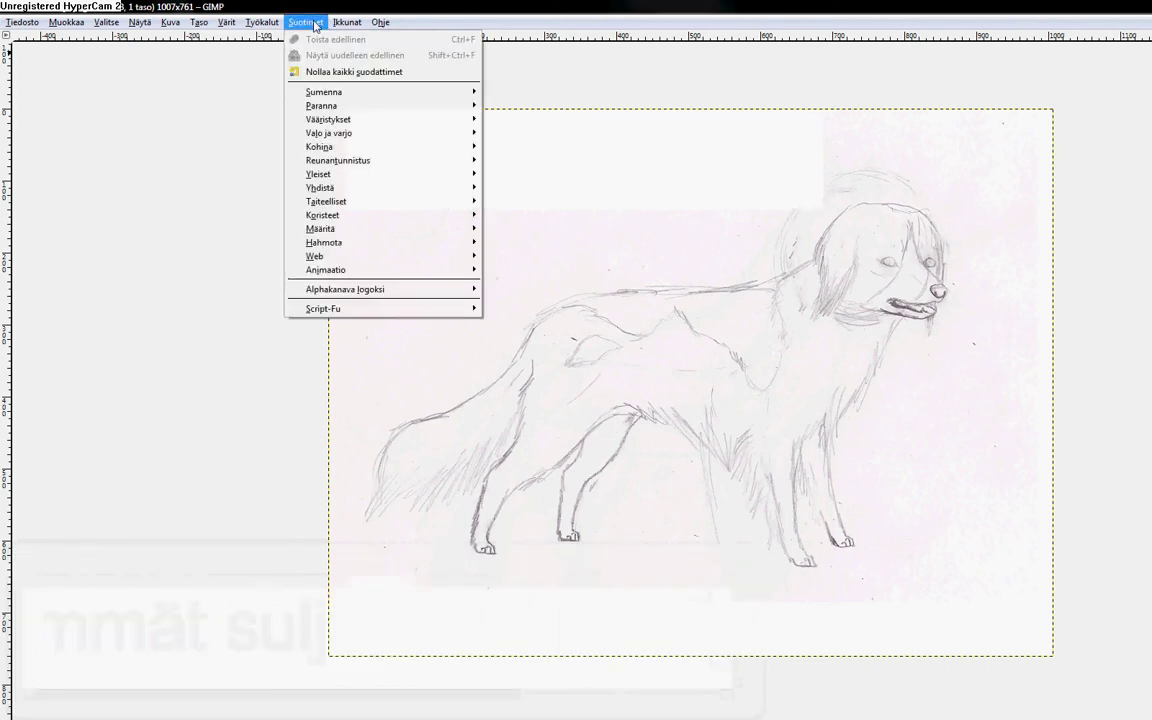
{"action": "mouse_move", "coordinate": [346, 22]}
{"action": "mouse_move", "coordinate": [440, 39]}
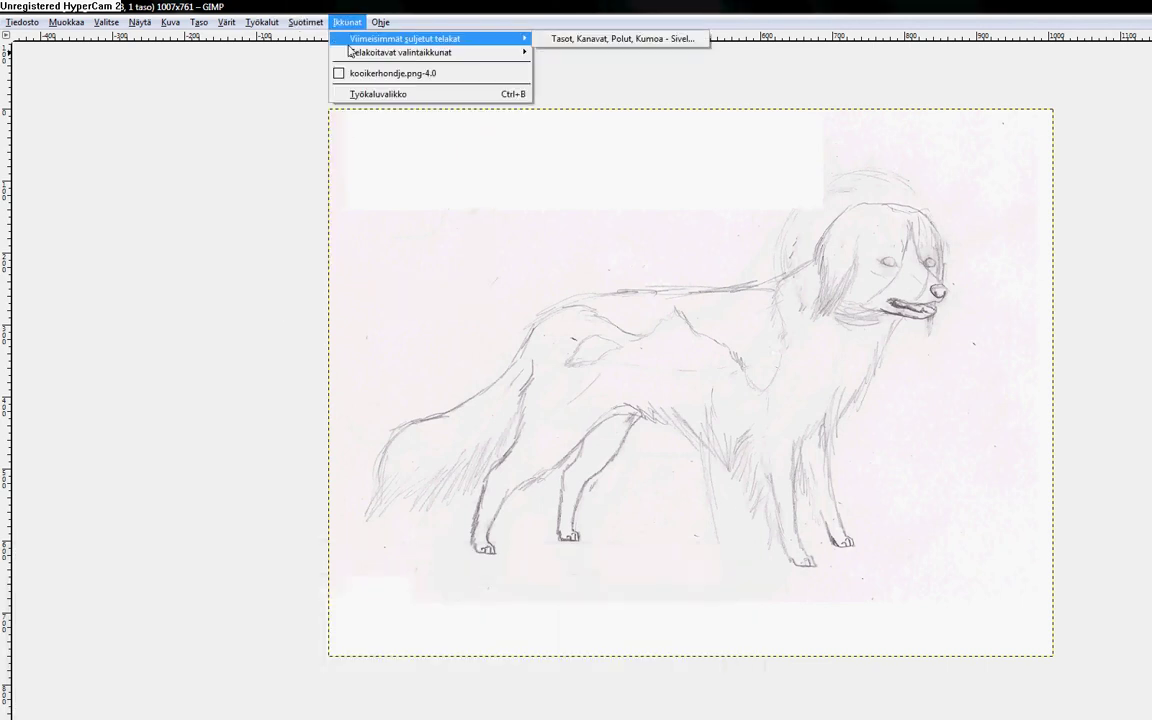
{"action": "left_click", "coordinate": [581, 42]}
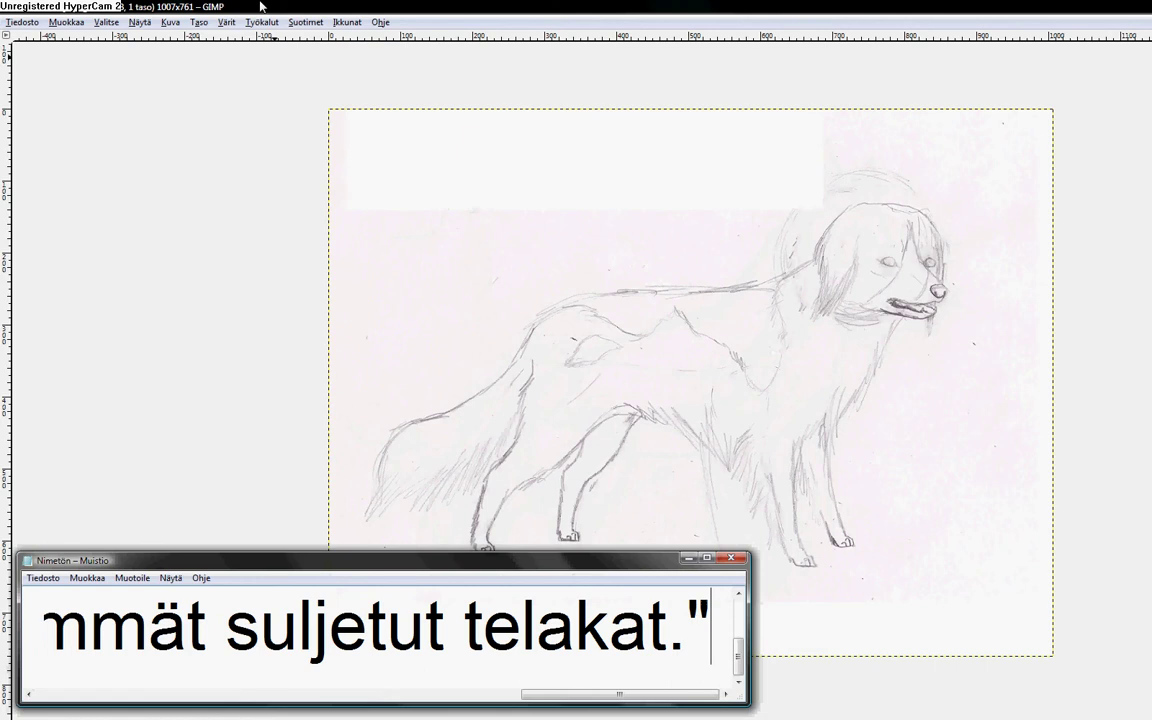
- Check the Ikkunat entries in GIMP, and clear the "Sitten painamme tuolta" line from the Notepad note
{"action": "left_click", "coordinate": [336, 23]}
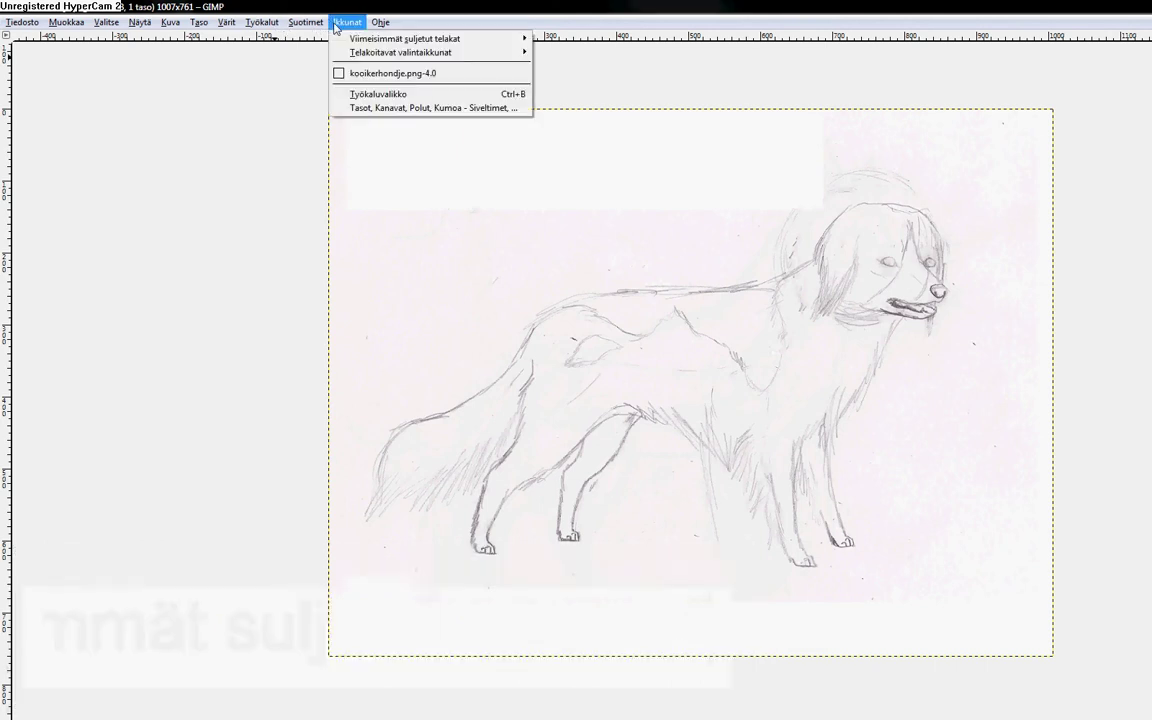
{"action": "mouse_move", "coordinate": [357, 55]}
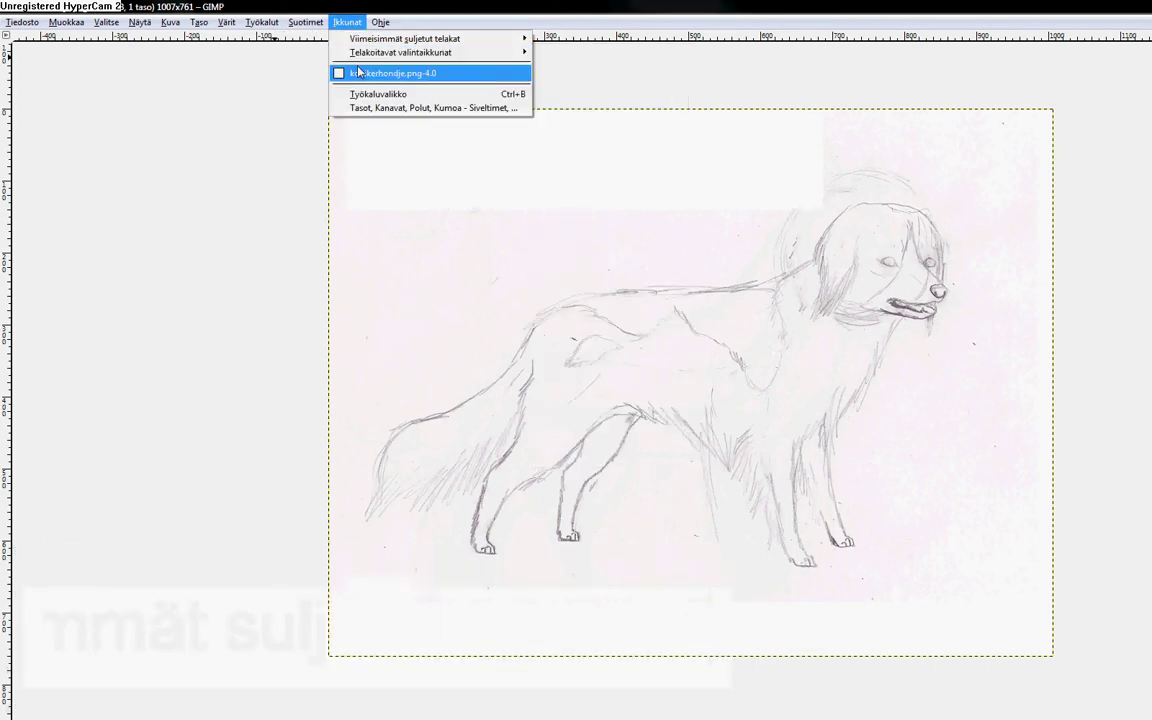
{"action": "left_click", "coordinate": [200, 228]}
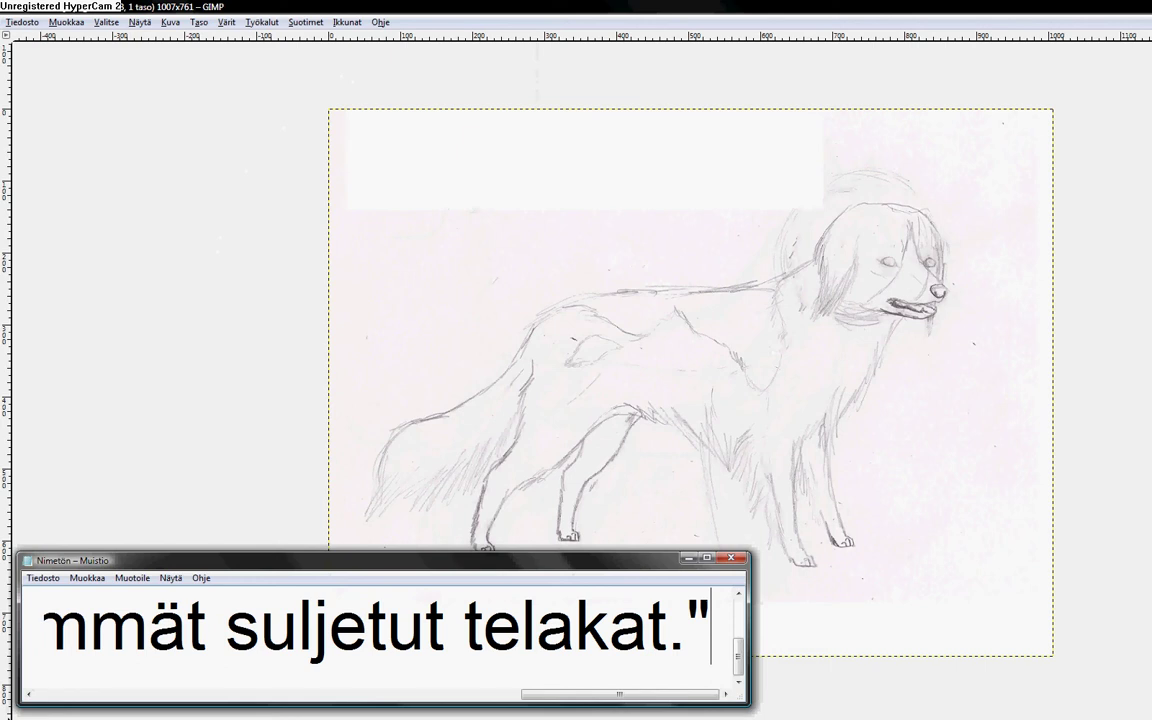
{"action": "left_click_drag", "start_coordinate": [712, 625], "coordinate": [10, 640]}
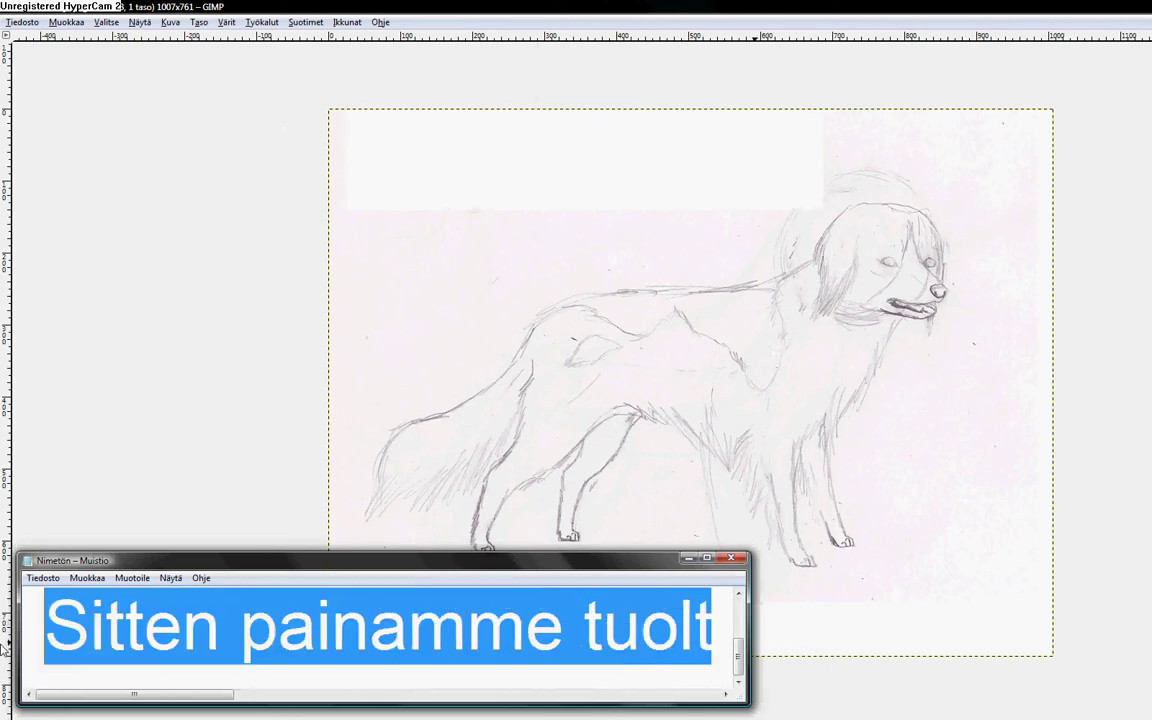
{"action": "key", "text": "Delete"}
- Recheck the Ikkunat entries in GIMP, and write "Tai telakoitavat valintaikkunat," on the emptied line of the Notepad note
{"action": "left_click", "coordinate": [337, 24]}
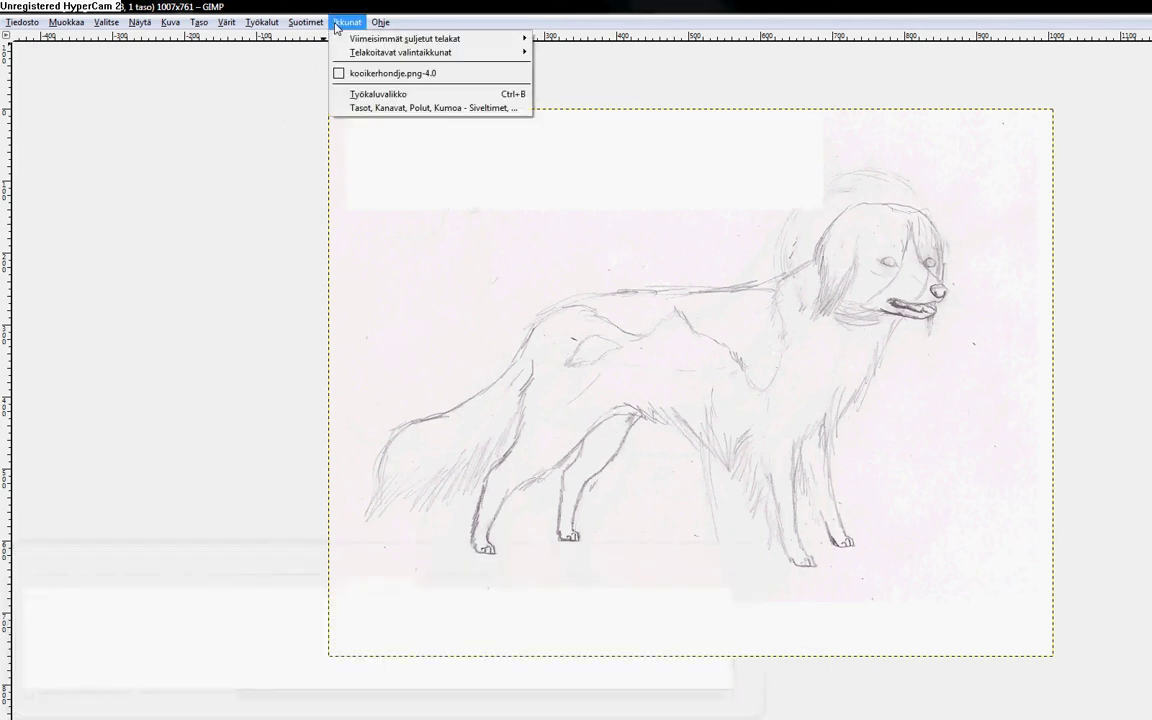
{"action": "left_click", "coordinate": [115, 460]}
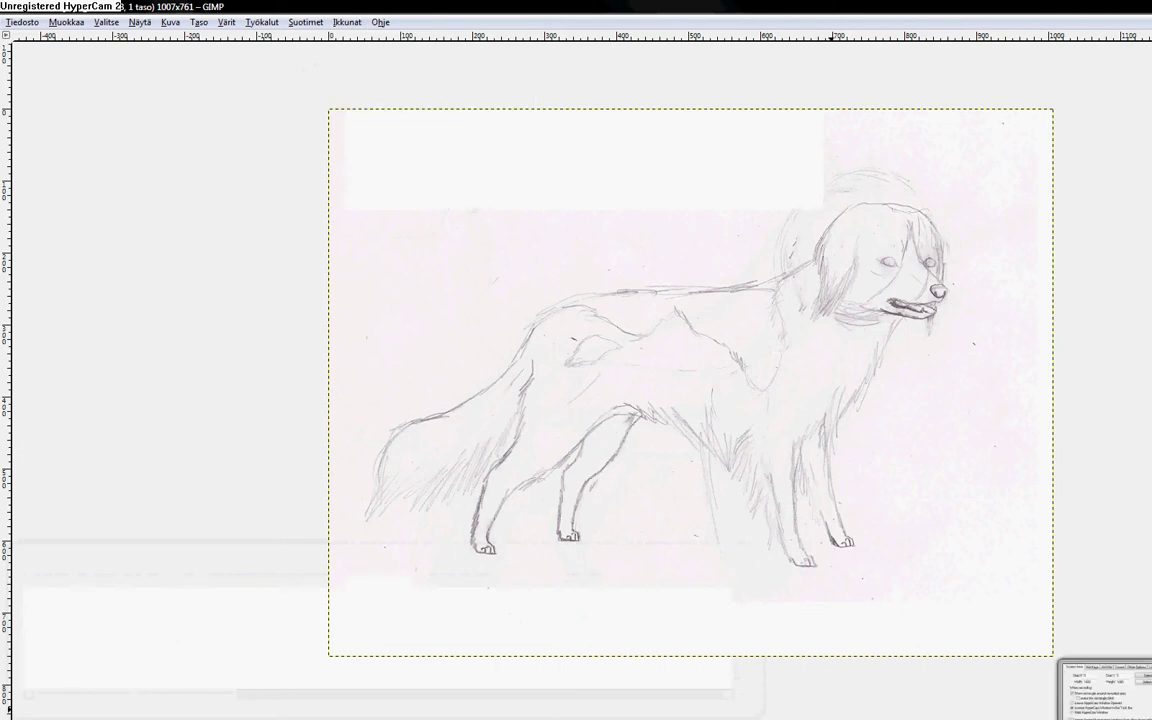
{"action": "key", "text": "alt+Tab"}
{"action": "type", "text": "Tai twl"}
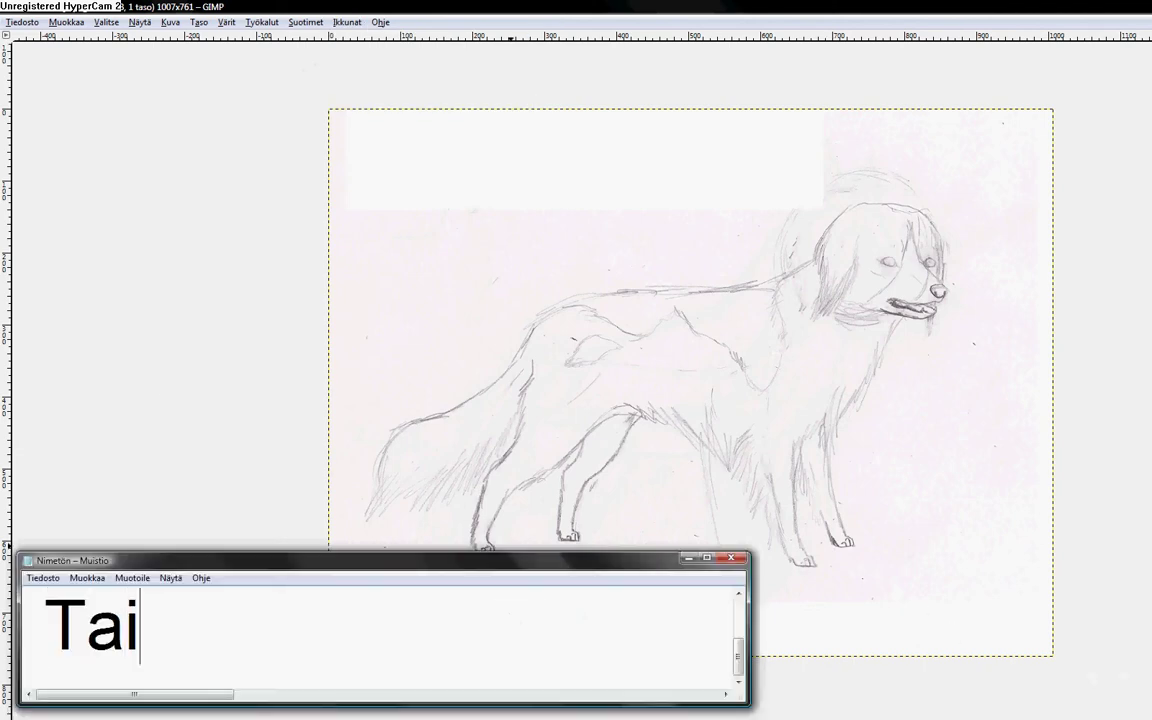
{"action": "key", "text": "BackSpace"}
{"action": "key", "text": "BackSpace"}
{"action": "type", "text": "elakoi"}
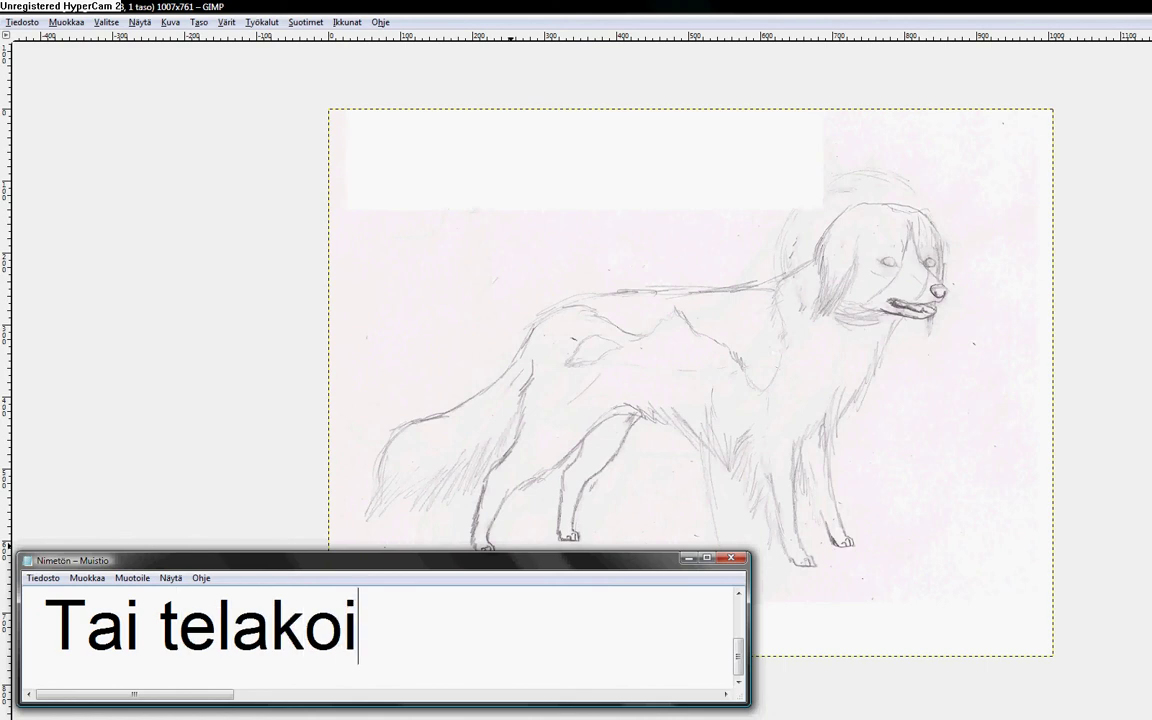
{"action": "type", "text": "tavat valintaikkunat, k"}
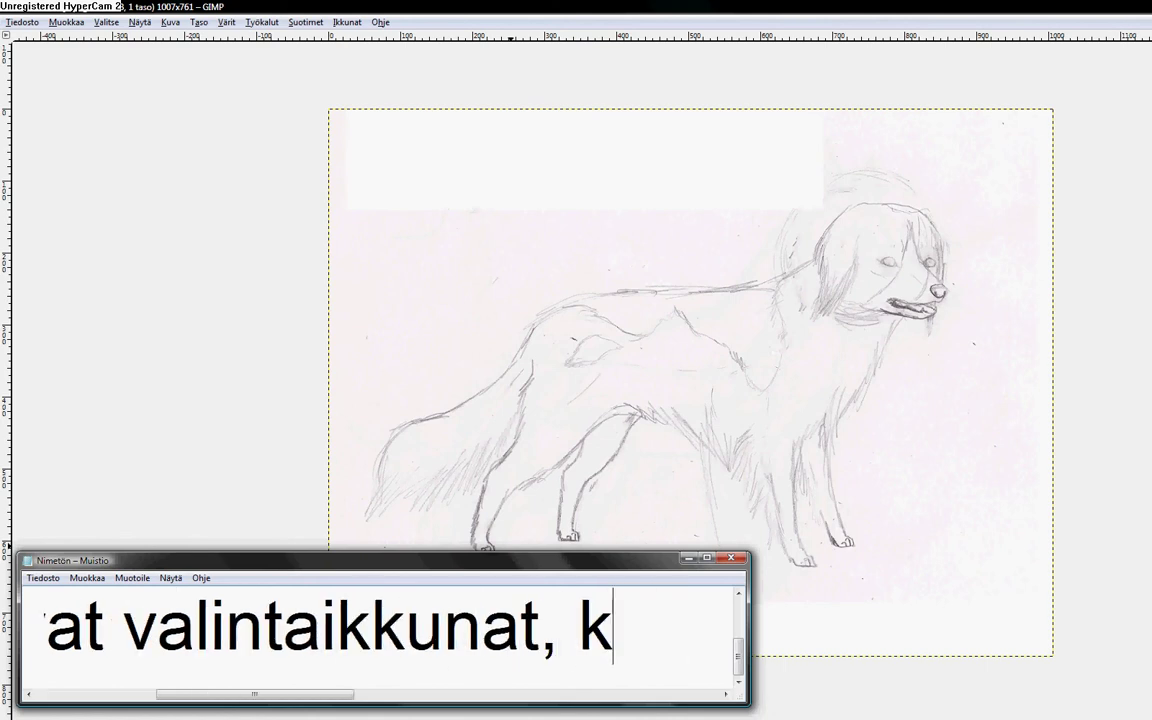
- Continue the note's line with "kumpi vaan kä" and start a fresh line
{"action": "key", "text": "BackSpace"}
{"action": "type", "text": "m"}
{"action": "key", "text": "BackSpace"}
{"action": "type", "text": "kunp"}
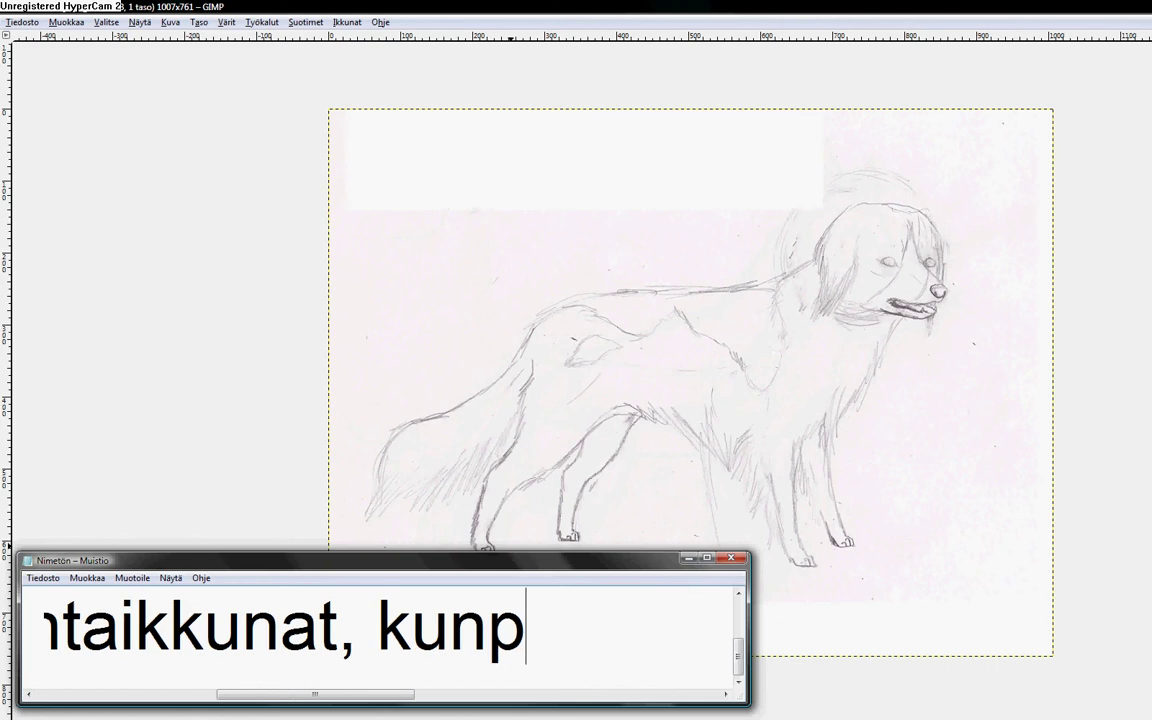
{"action": "key", "text": "BackSpace"}
{"action": "key", "text": "BackSpace"}
{"action": "type", "text": "mpi vaan kl"}
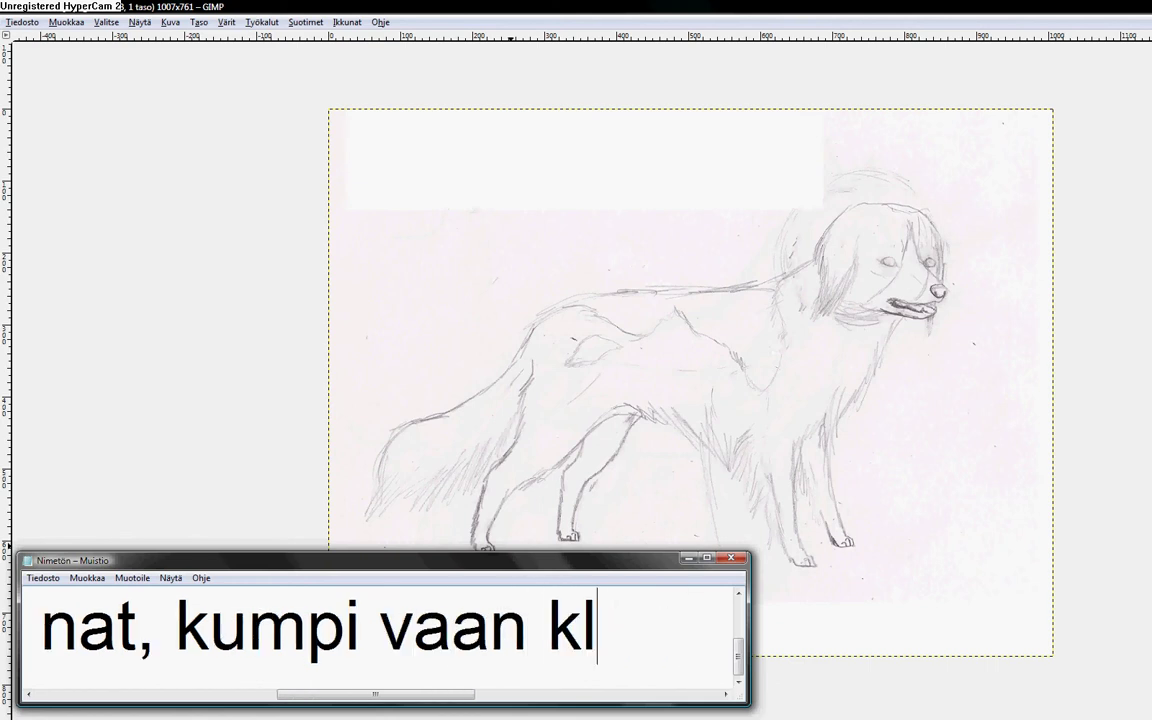
{"action": "key", "text": "BackSpace"}
{"action": "key", "text": "BackSpace"}
{"action": "type", "text": "kä"}
{"action": "key", "text": "Return"}
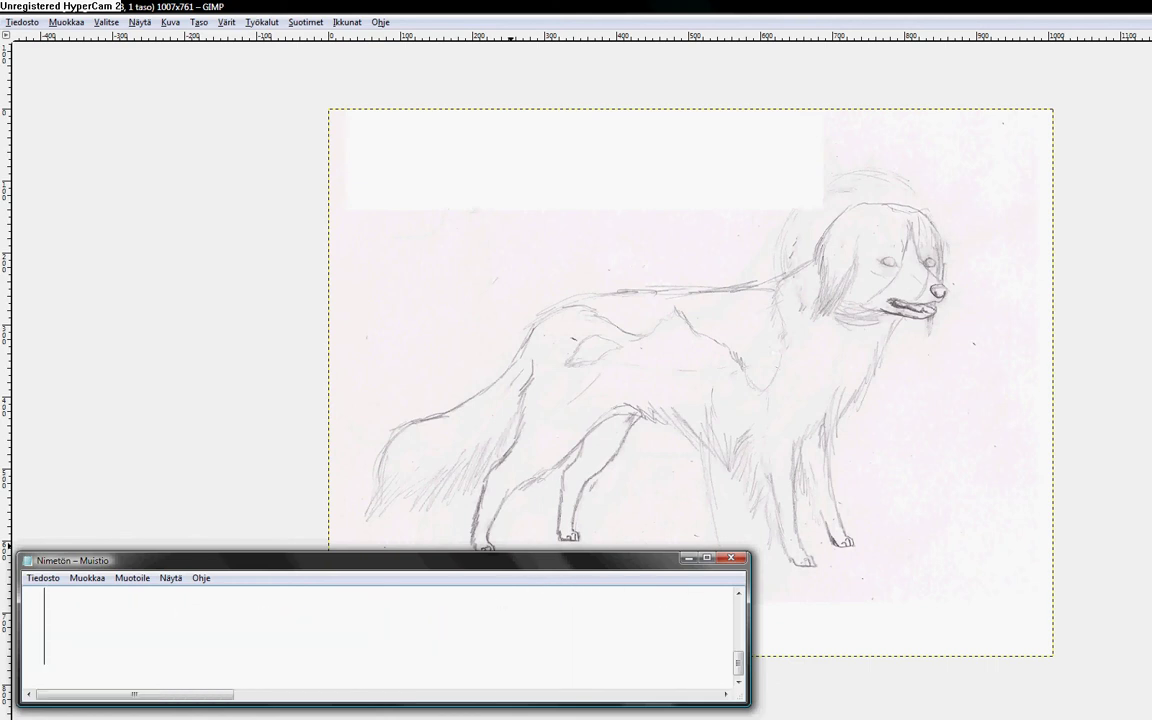
- Write the instruction sit valkkaat "Tasot on the blank line of the note and start another line
{"action": "type", "text": "sit valkkaat"}
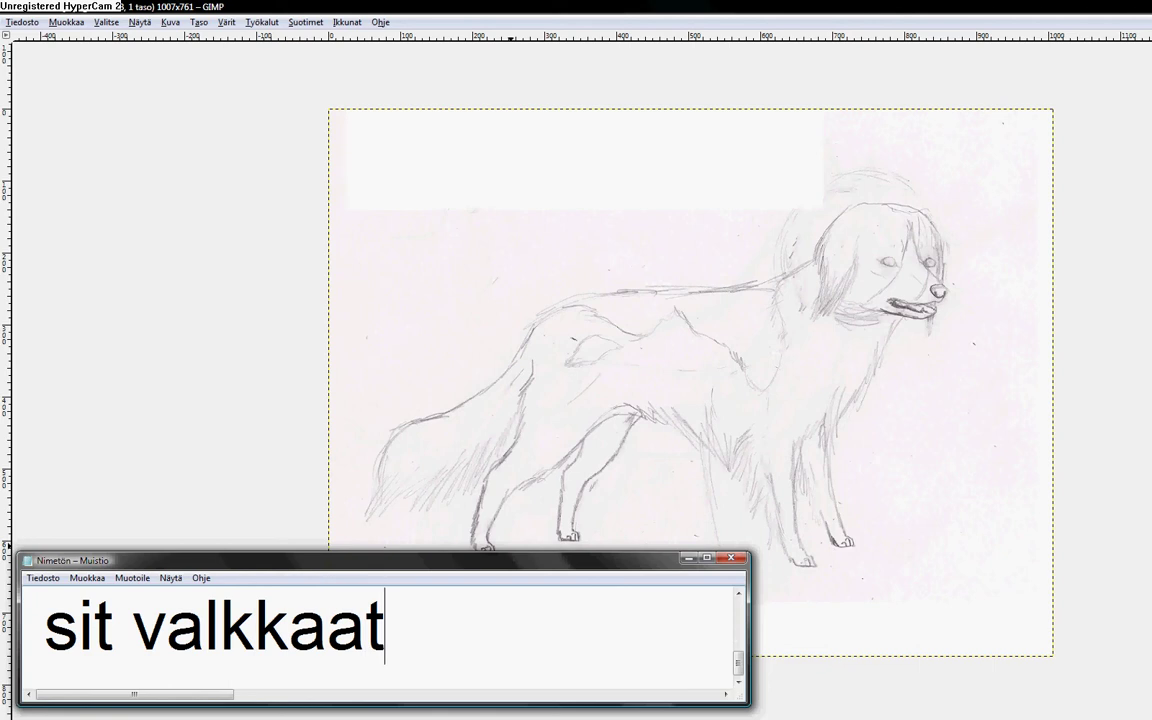
{"action": "type", "text": " \"Tasot"}
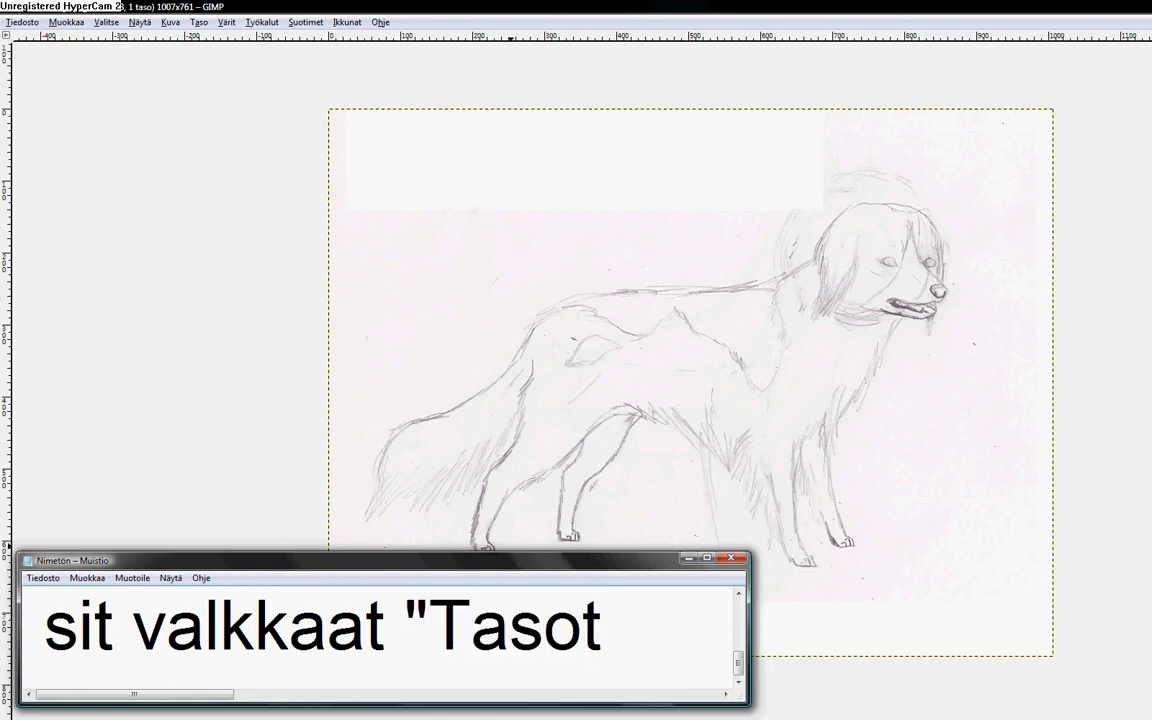
{"action": "key", "text": "Return"}
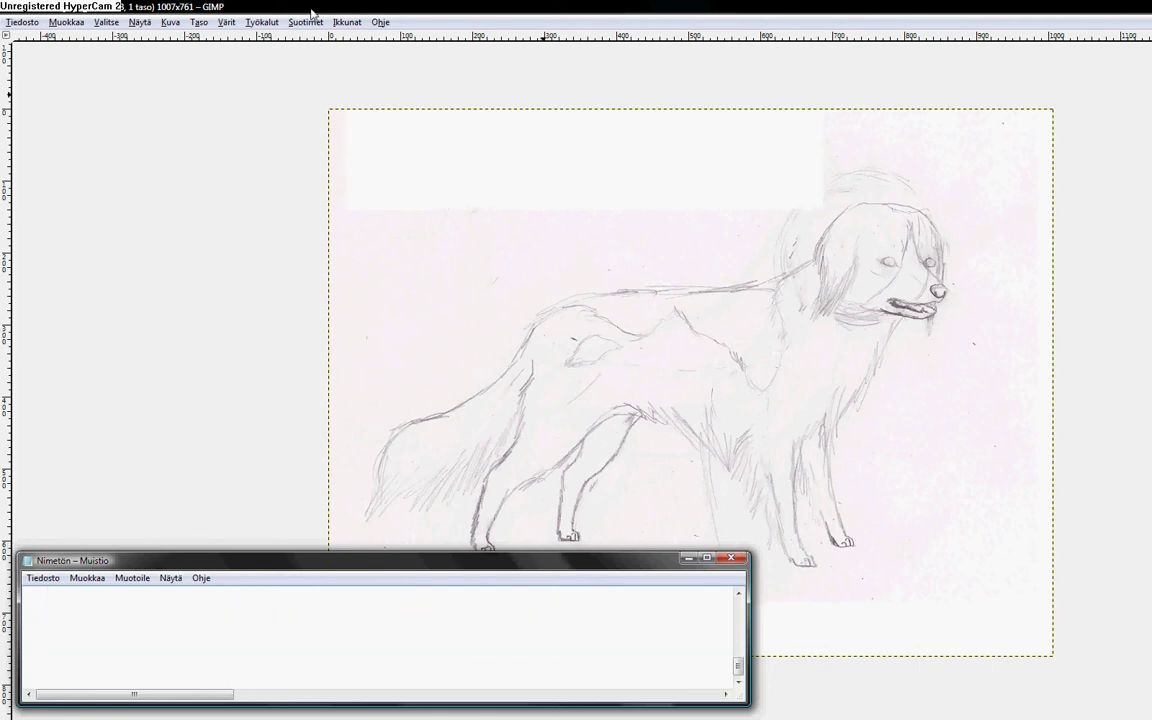
- Show the dockable Tasot dialog in GIMP and move its dock window to the empty area beside the dog's tail
{"action": "left_click", "coordinate": [345, 22]}
{"action": "mouse_move", "coordinate": [452, 51]}
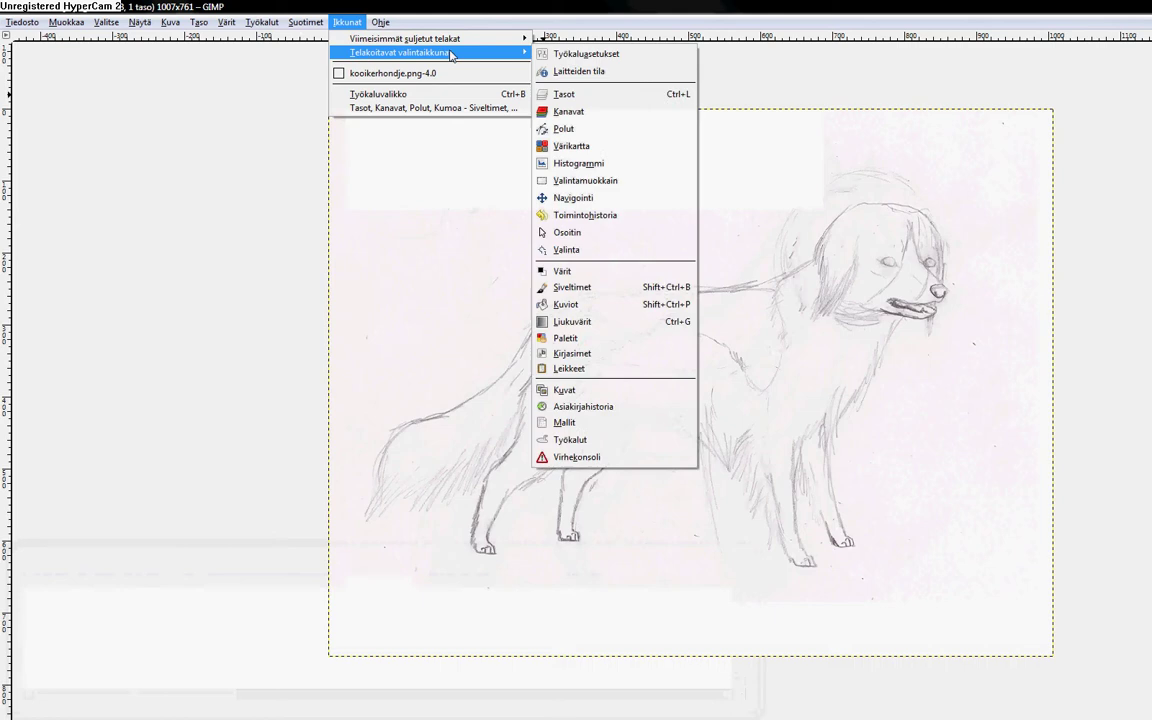
{"action": "left_click", "coordinate": [598, 102]}
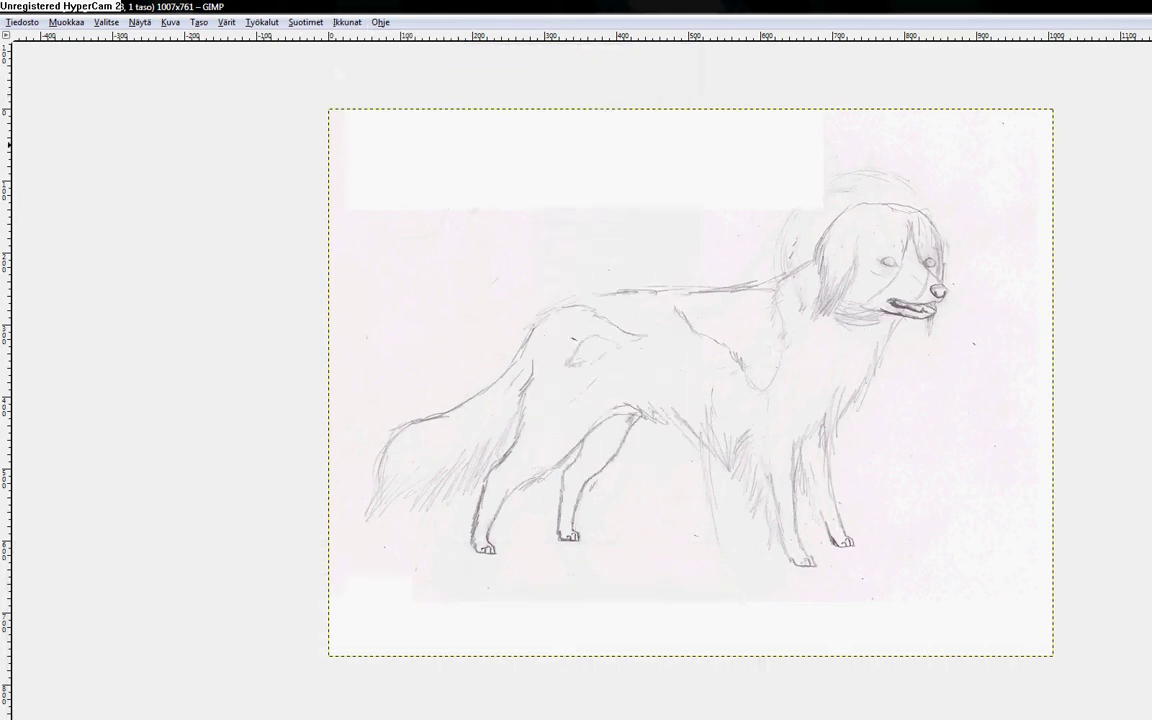
{"action": "left_click_drag", "start_coordinate": [887, 69], "coordinate": [182, 76]}
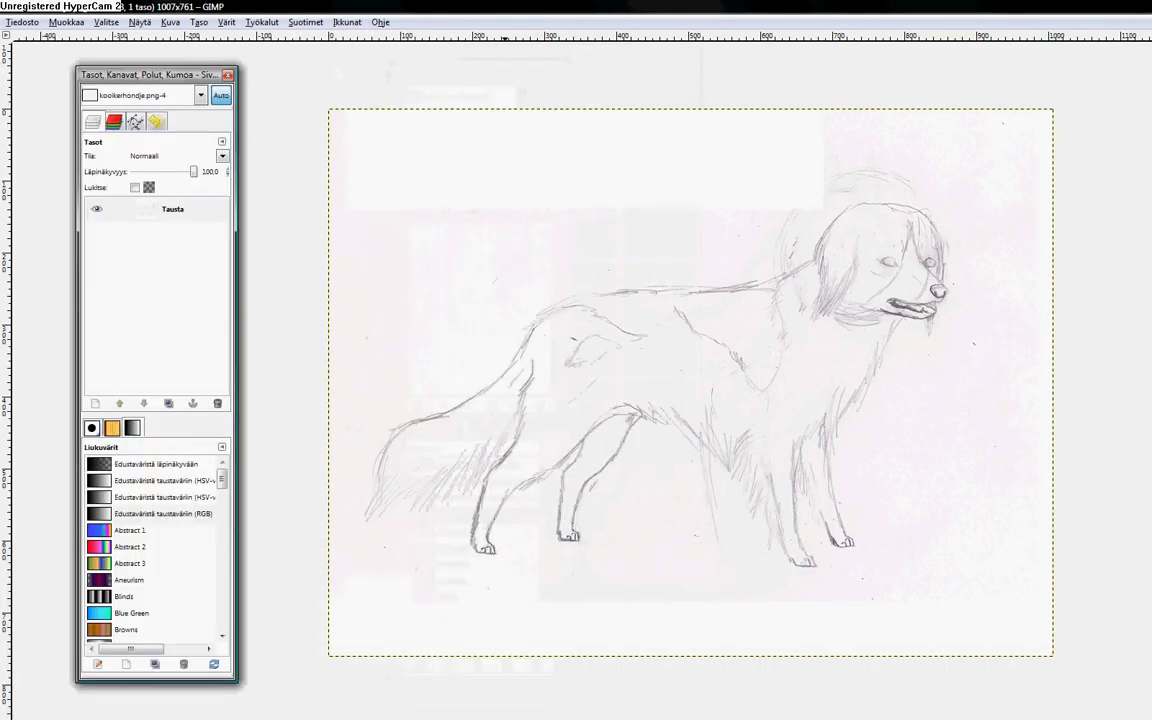
- Switch to Notepad and write "ja tulee näkyviin tollanen hassun hauska" on the blank line
{"action": "left_click", "coordinate": [1021, 699]}
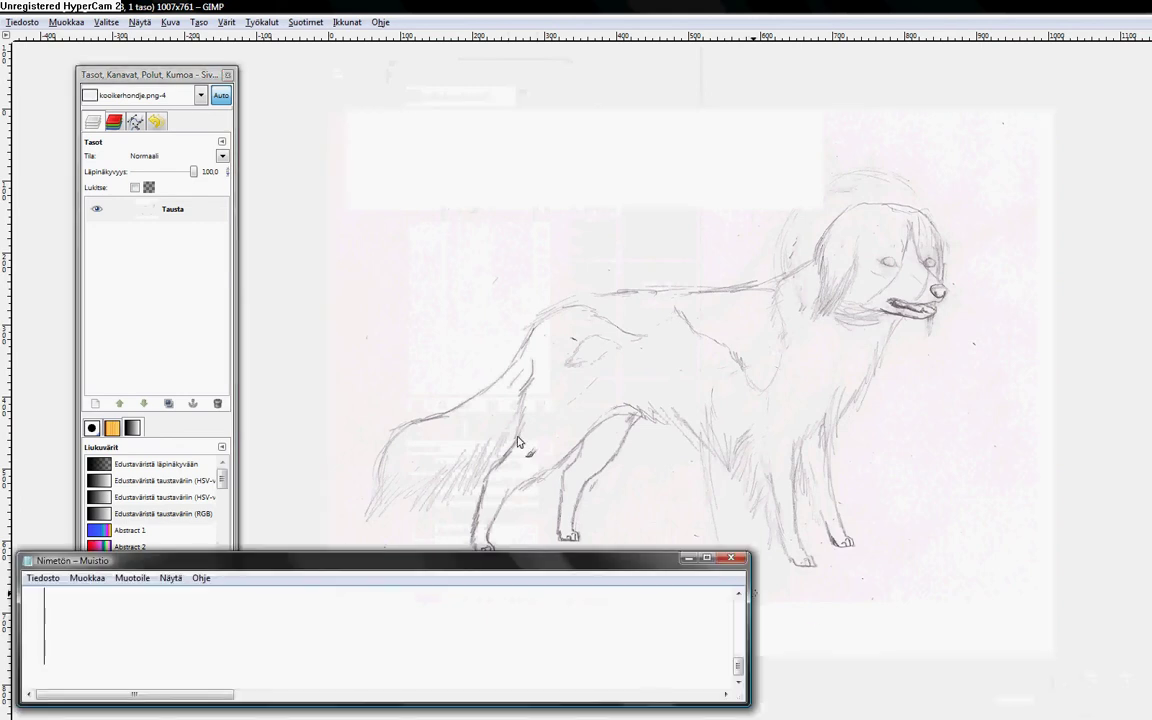
{"action": "type", "text": "ja tu"}
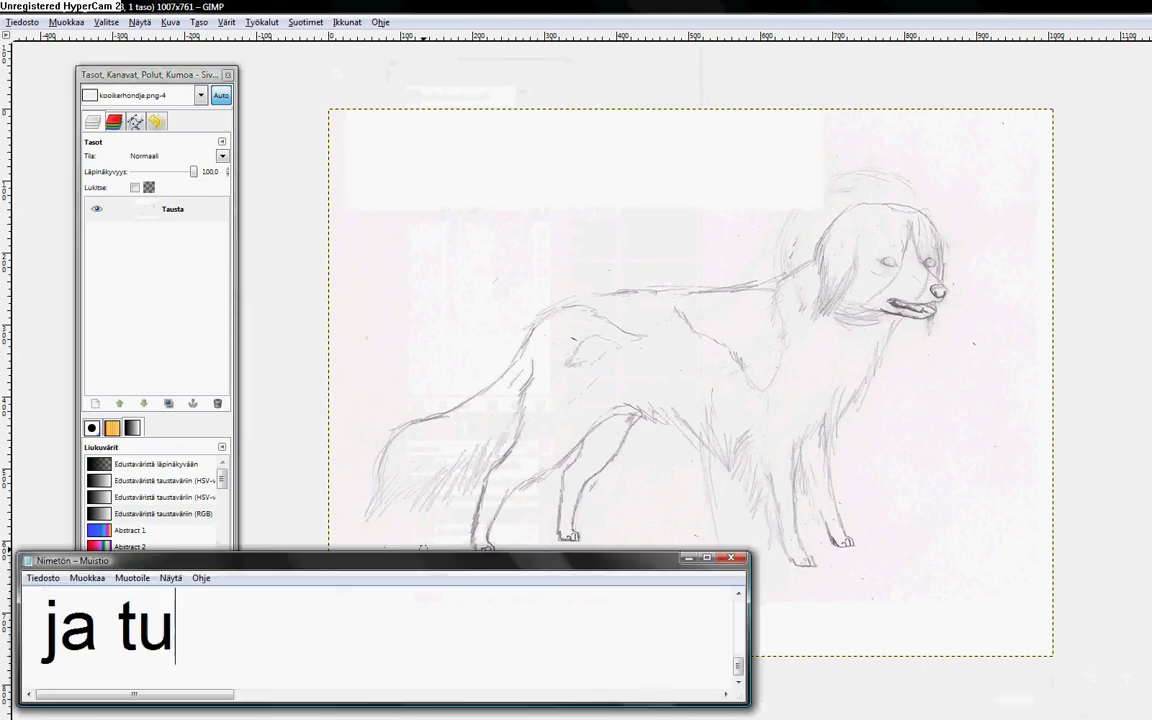
{"action": "type", "text": "lee näkyviin"}
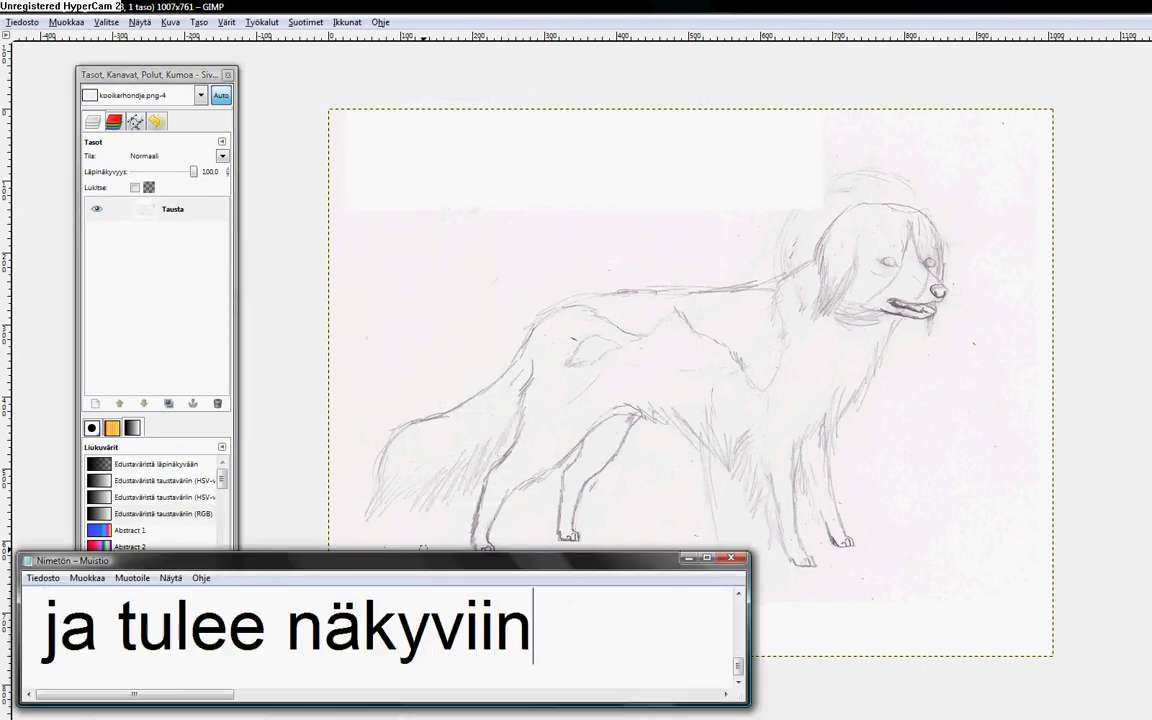
{"action": "type", "text": " tollanen hassun hauska"}
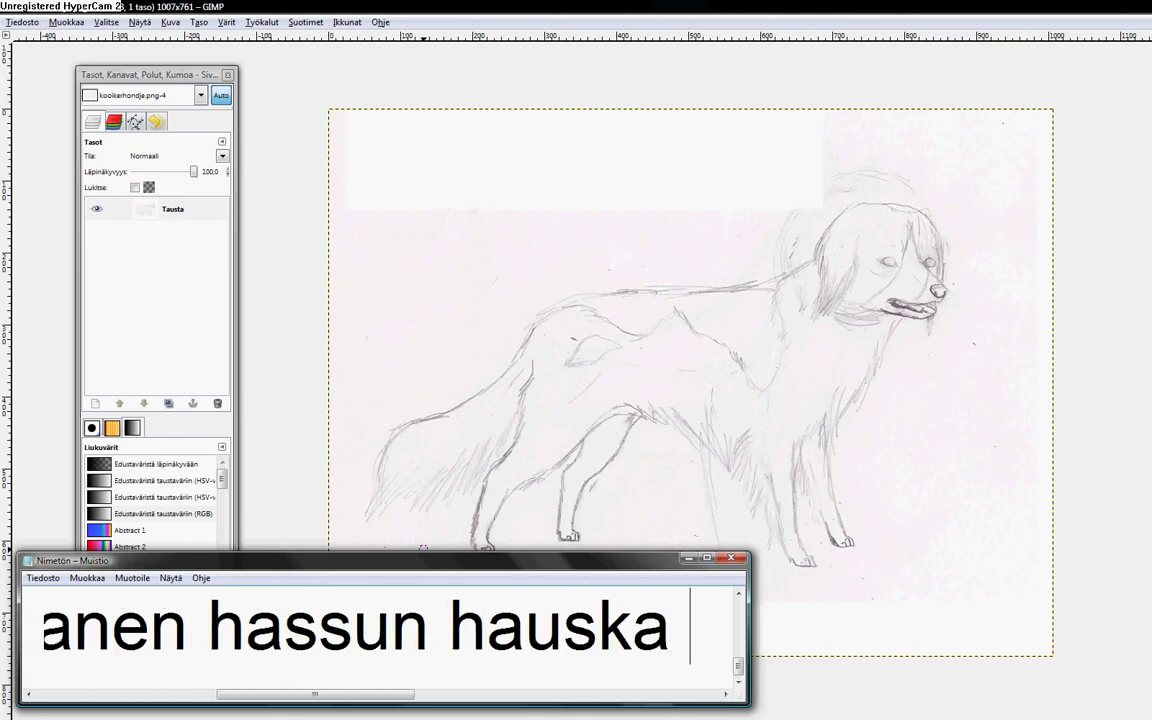
{"action": "type", "text": " i"}
{"action": "key", "text": "BackSpace"}
{"action": "type", "text": "la"}
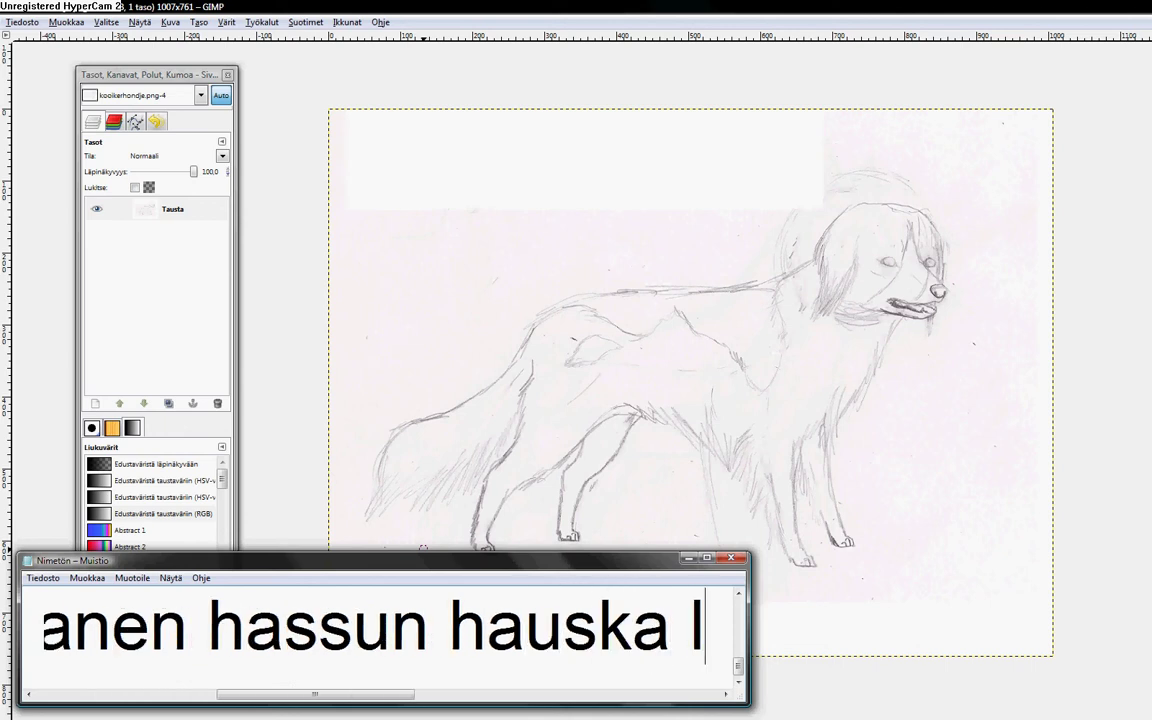
{"action": "key", "text": "BackSpace"}
{"action": "key", "text": "BackSpace"}
{"action": "type", "text": "boksi"}
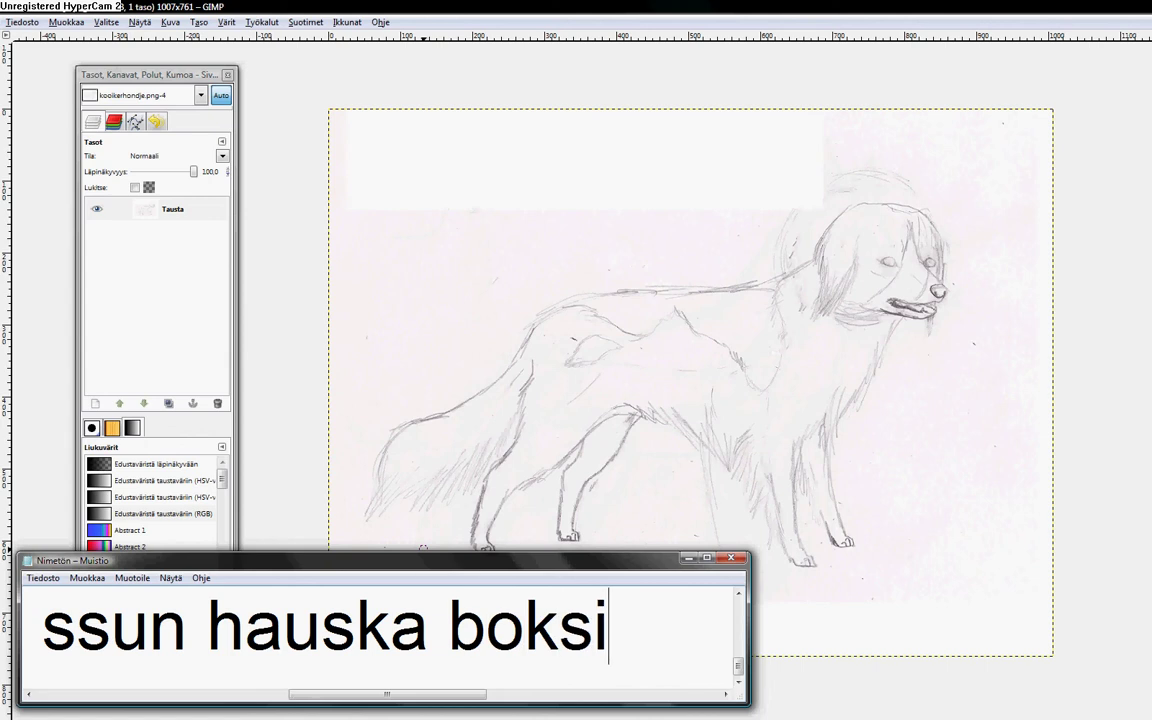
{"action": "key", "text": "BackSpace"}
{"action": "key", "text": "BackSpace"}
{"action": "key", "text": "BackSpace"}
{"action": "key", "text": "BackSpace"}
{"action": "key", "text": "BackSpace"}
{"action": "key", "text": "BackSpace"}
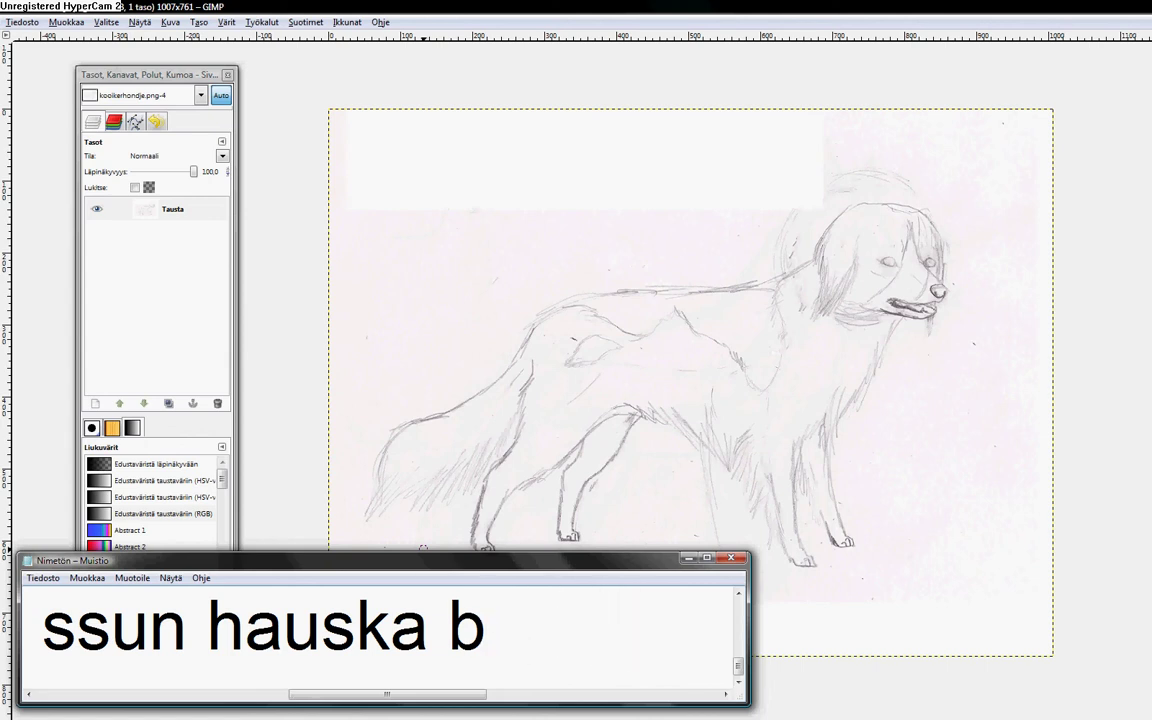
{"action": "key", "text": "BackSpace"}
{"action": "type", "text": "k"}
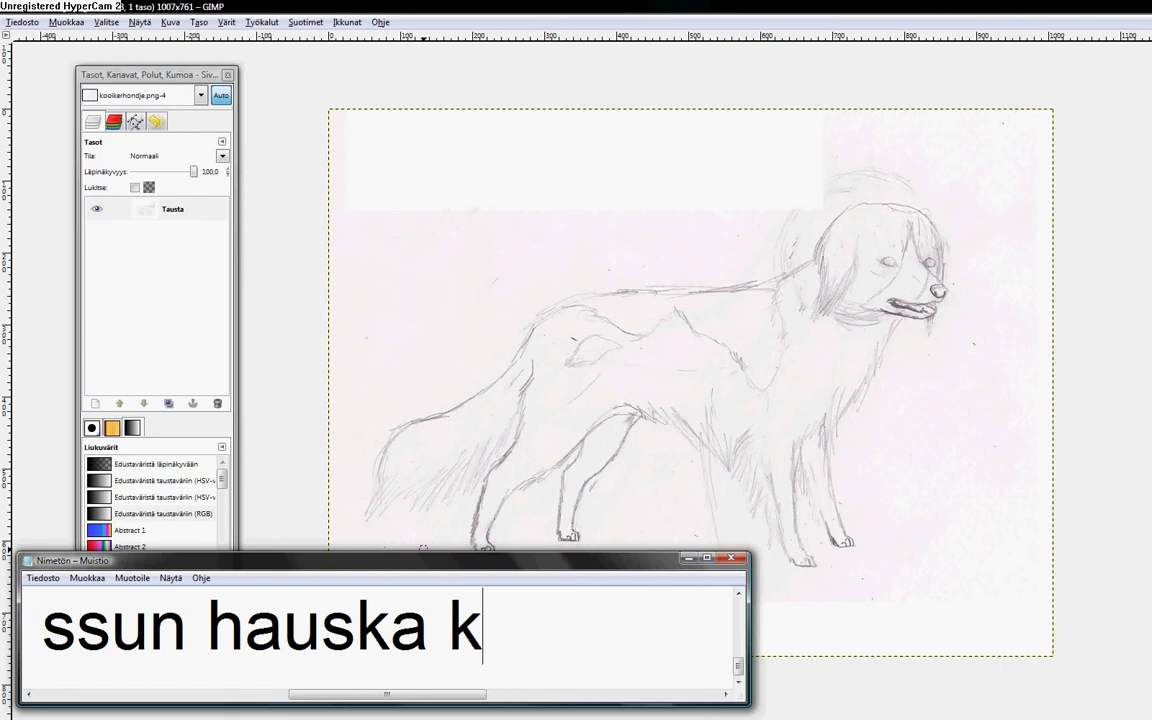
{"action": "key", "text": "BackSpace"}
{"action": "key", "text": "BackSpace"}
{"action": "type", "text": ", kurt"}
{"action": "key", "text": "BackSpace"}
{"action": "key", "text": "BackSpace"}
{"action": "key", "text": "BackSpace"}
{"action": "key", "text": "BackSpace"}
{"action": "key", "text": "BackSpace"}
{"action": "key", "text": "BackSpace"}
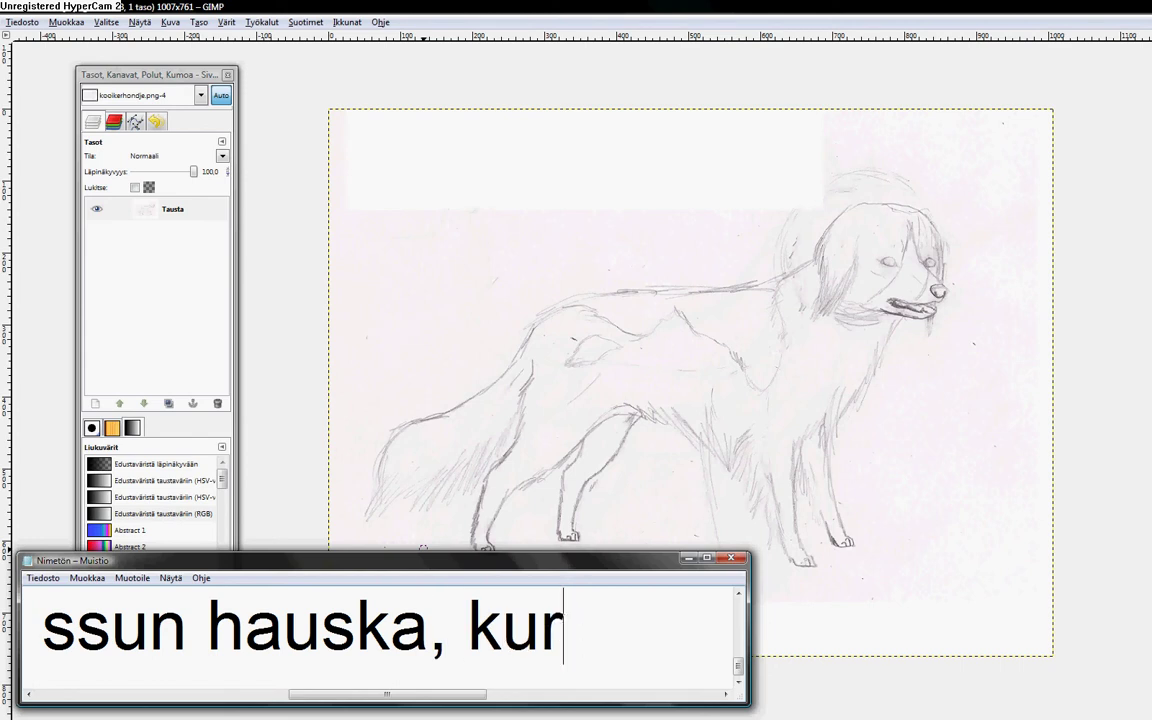
- Finish the note's sentence after "hassun hauska" with "nojoo, boksi." and start a fresh line
{"action": "type", "text": "no"}
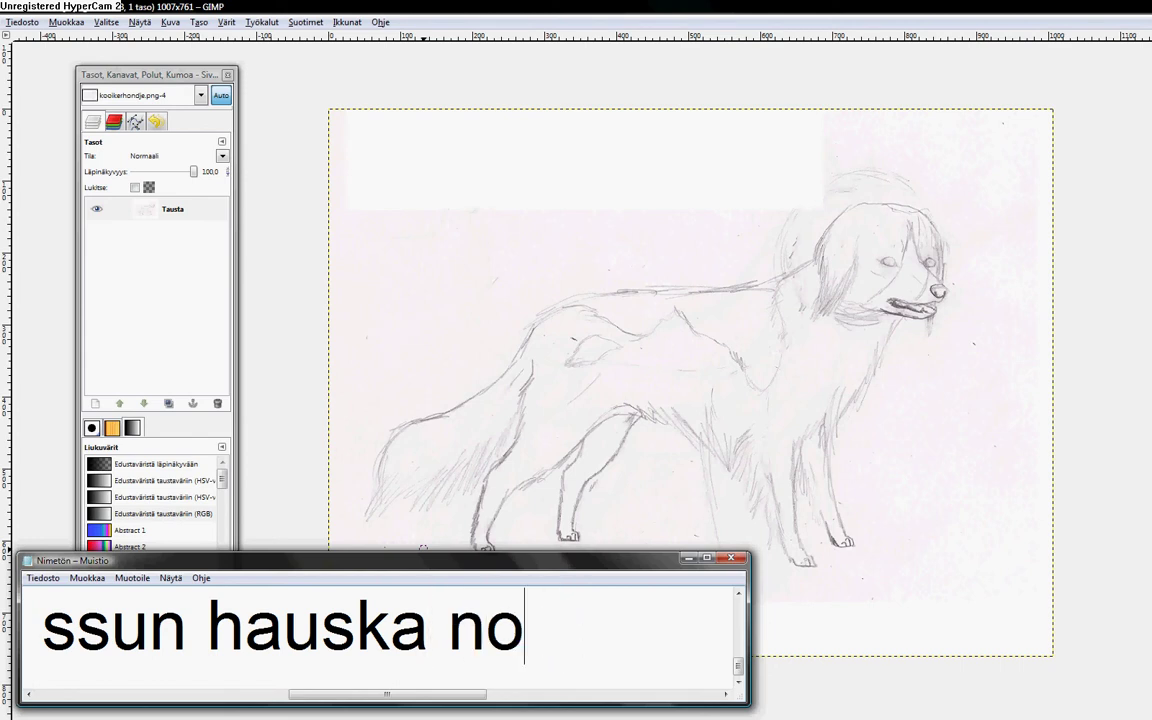
{"action": "type", "text": "joo, boksio"}
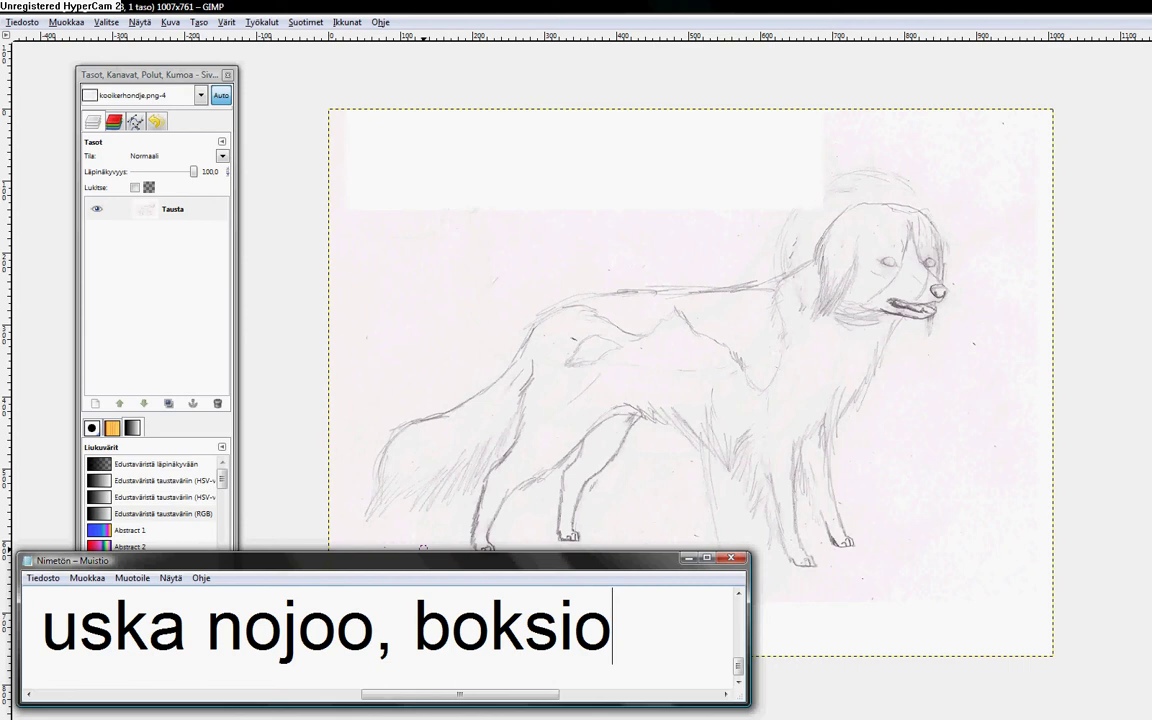
{"action": "key", "text": "BackSpace"}
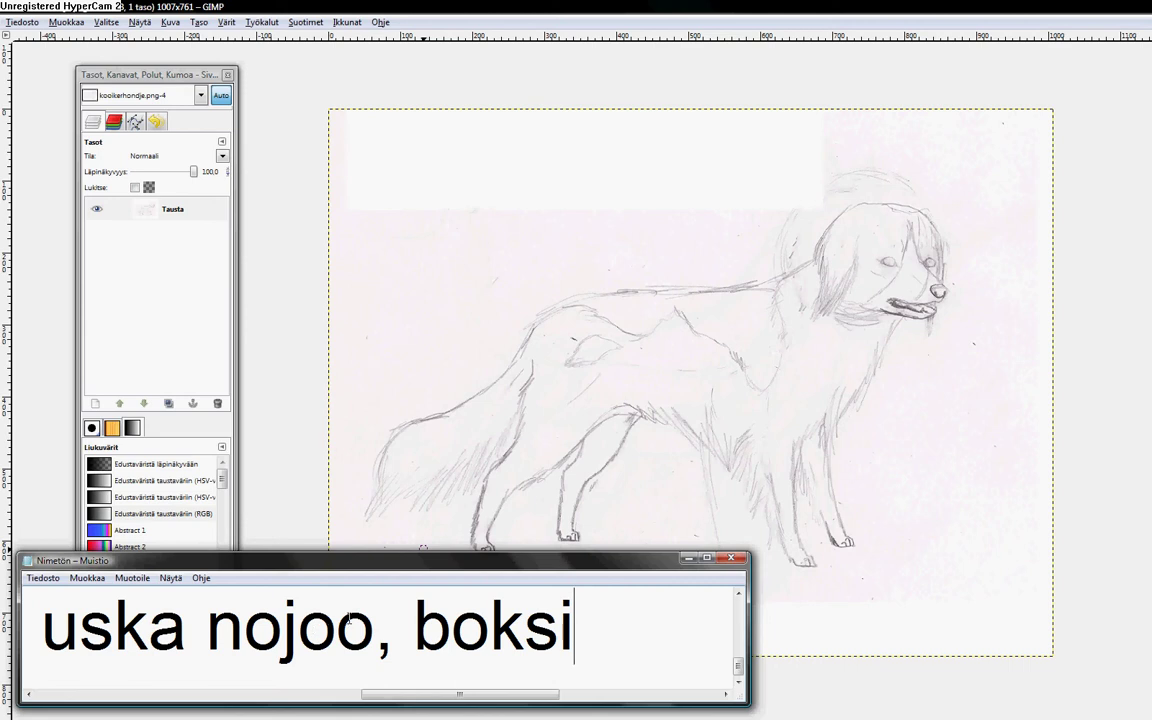
{"action": "type", "text": "."}
{"action": "key", "text": "Return"}
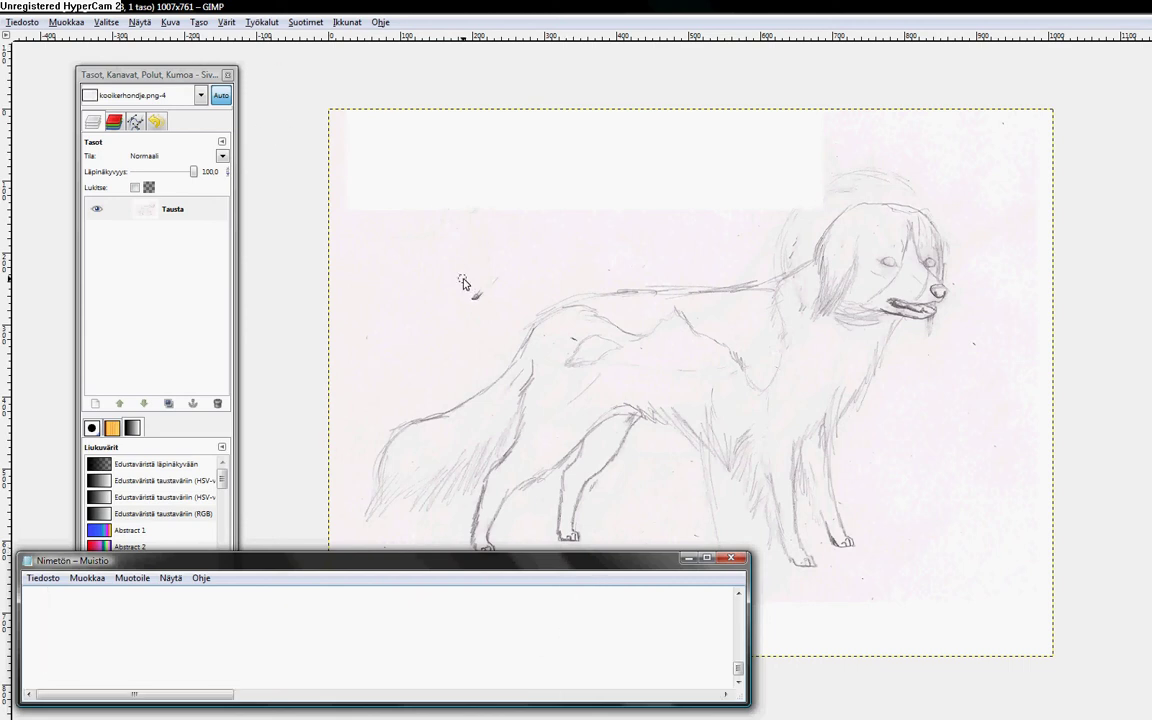
- Write "klikkaat kuvaa" in the note, and open the new layer dialog for the dog sketch in GIMP
{"action": "type", "text": "klikka"}
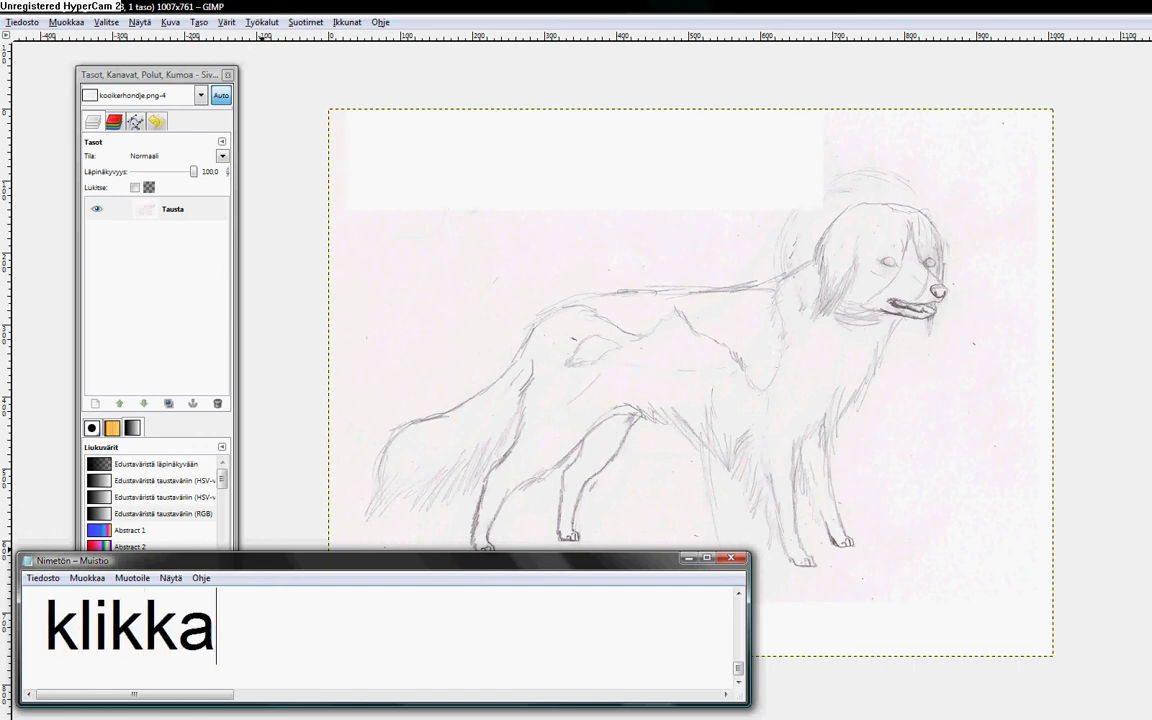
{"action": "type", "text": "at kuvaa"}
{"action": "right_click", "coordinate": [544, 318]}
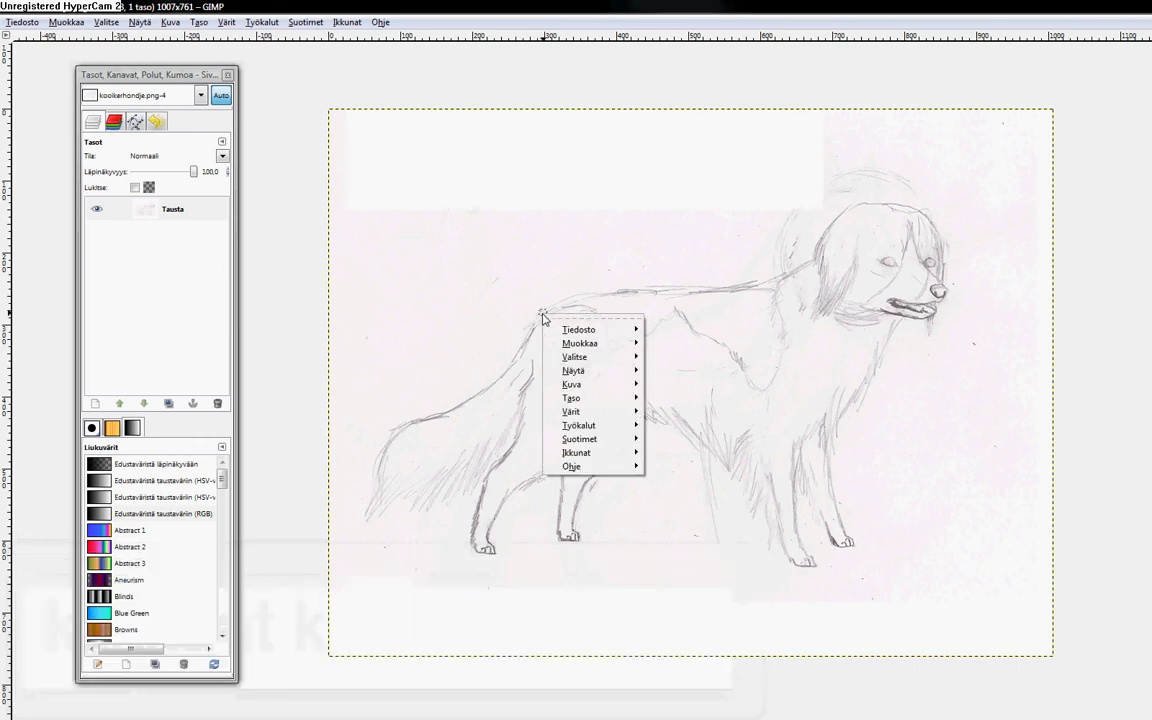
{"action": "mouse_move", "coordinate": [590, 391]}
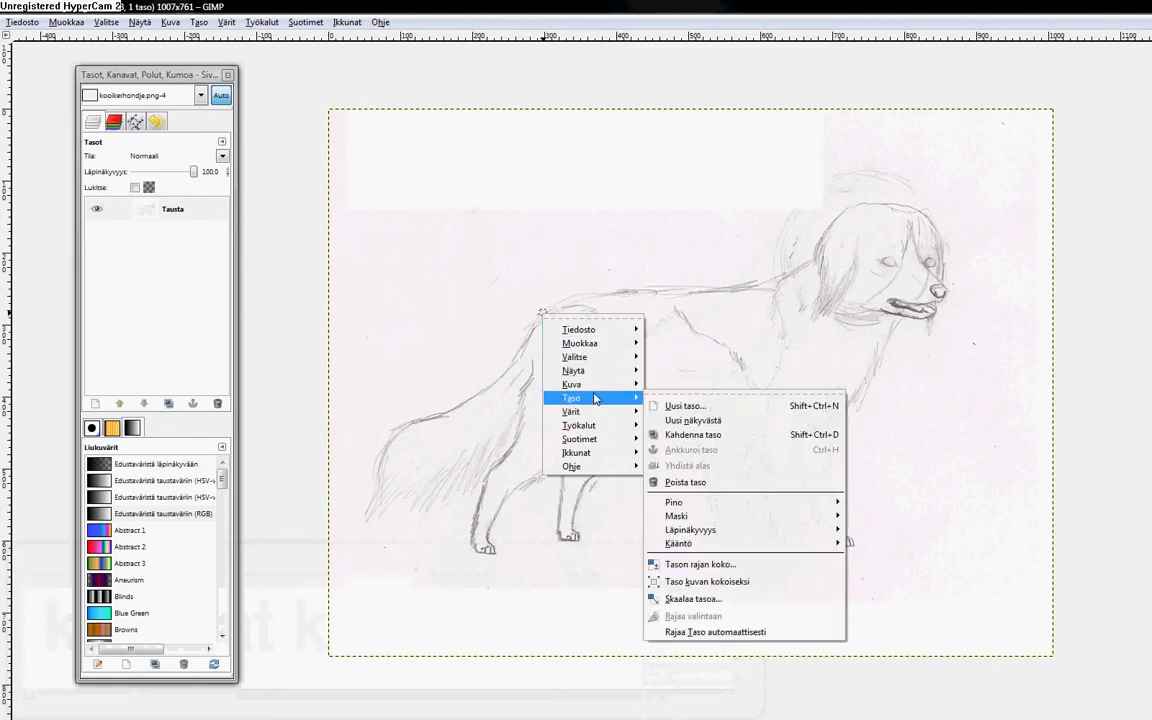
{"action": "left_click", "coordinate": [652, 405]}
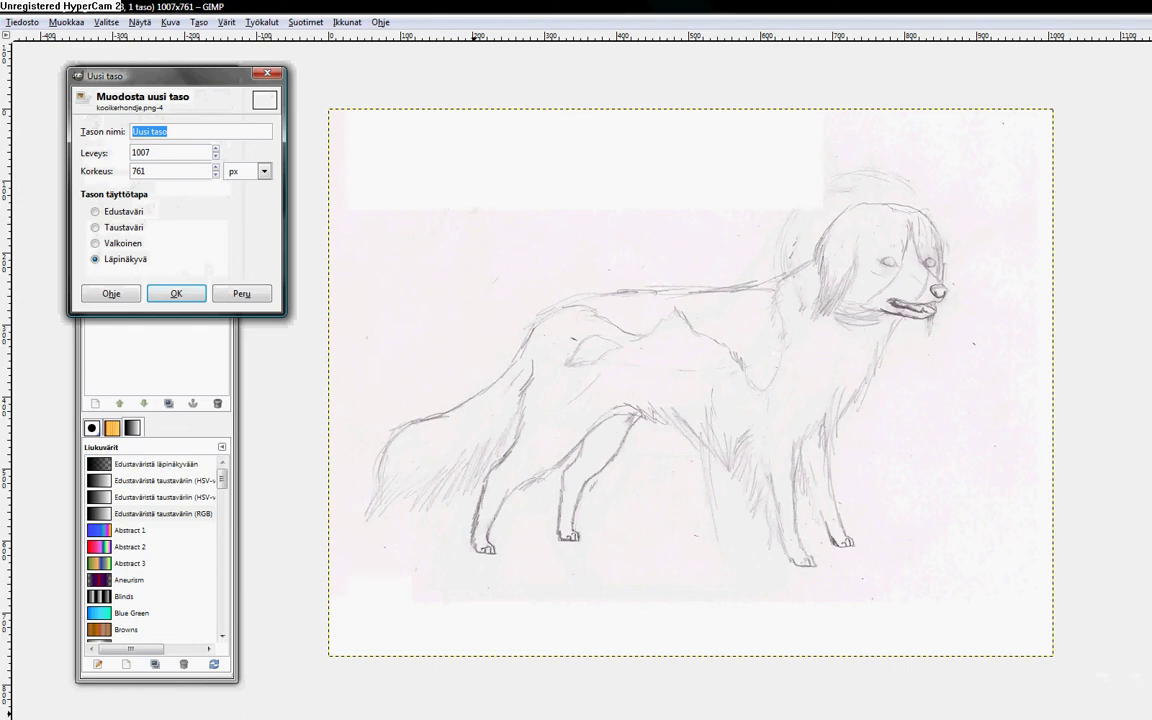
- Switch to Notepad and write otat "Taso.." ja "Uusi taso" on a fresh line
{"action": "key", "text": "alt+Tab"}
{"action": "key", "text": "ctrl+a"}
{"action": "key", "text": "BackSpace"}
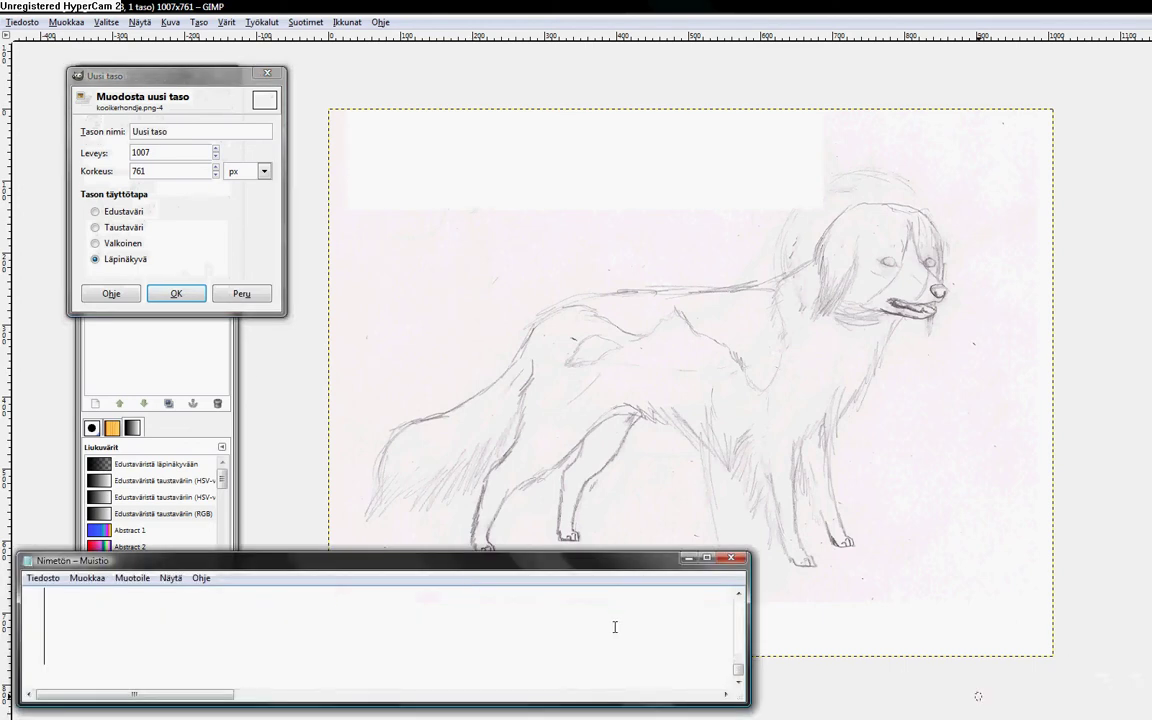
{"action": "type", "text": "otat"}
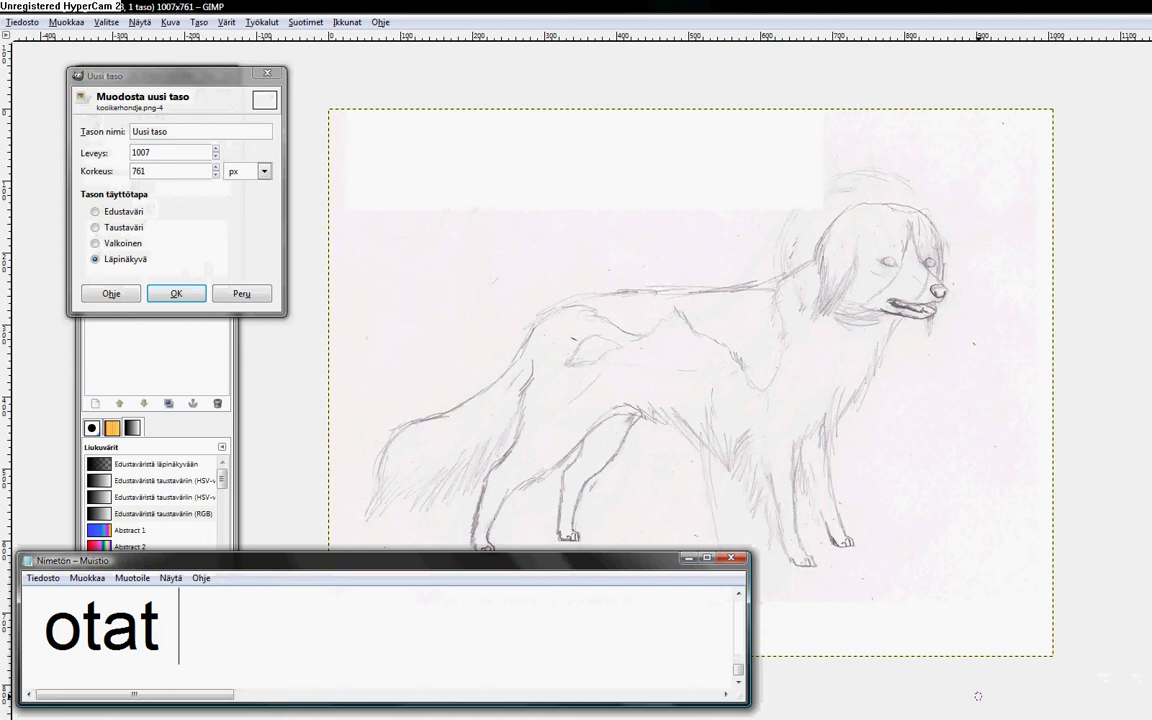
{"action": "type", "text": " \"Taso."}
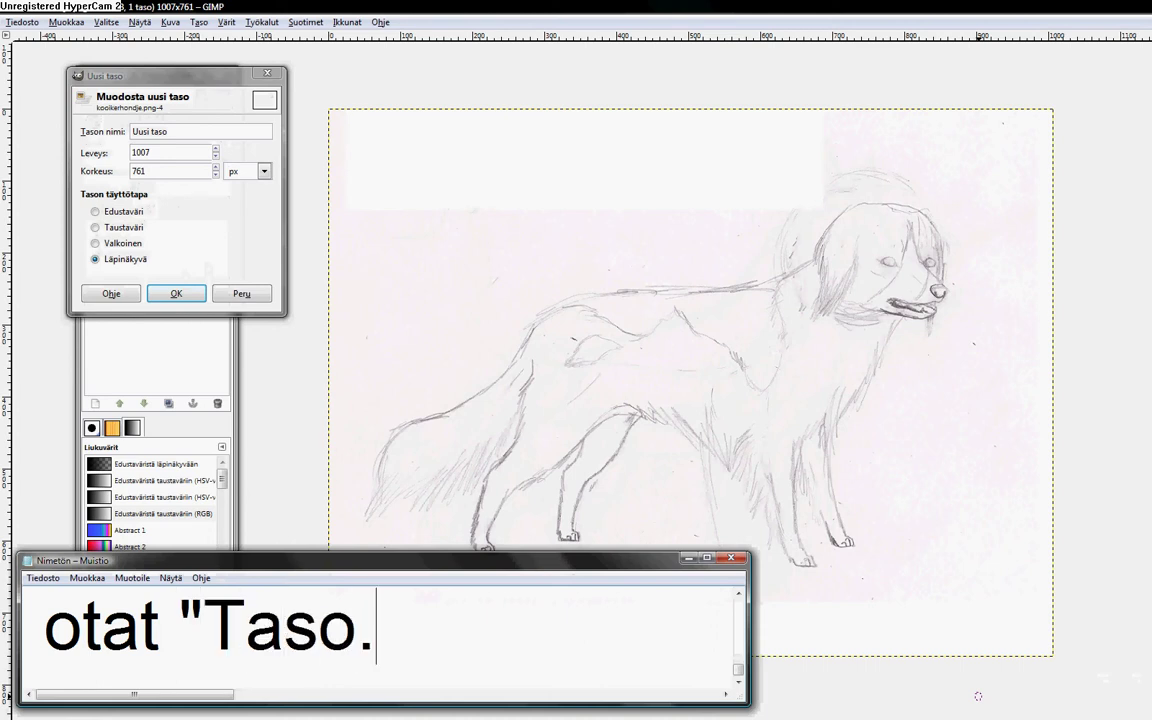
{"action": "type", "text": ".\" ja \""}
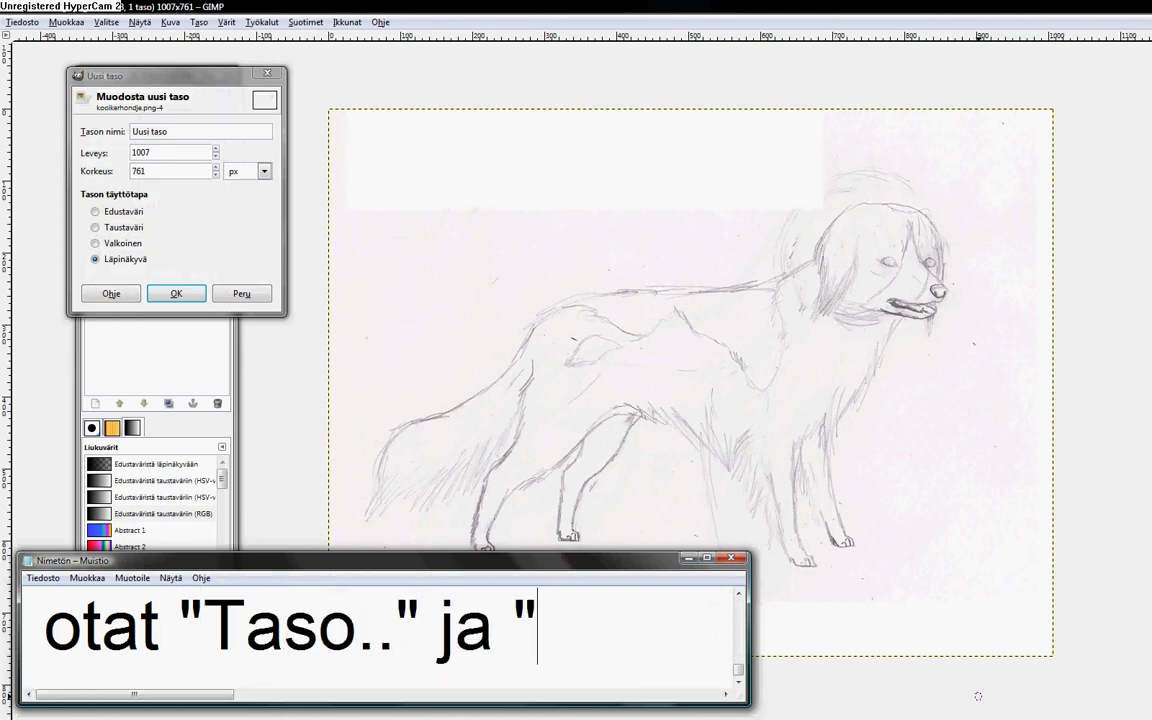
{"action": "type", "text": "uus"}
{"action": "key", "text": "BackSpace"}
{"action": "key", "text": "BackSpace"}
{"action": "key", "text": "BackSpace"}
{"action": "type", "text": "Uusi"}
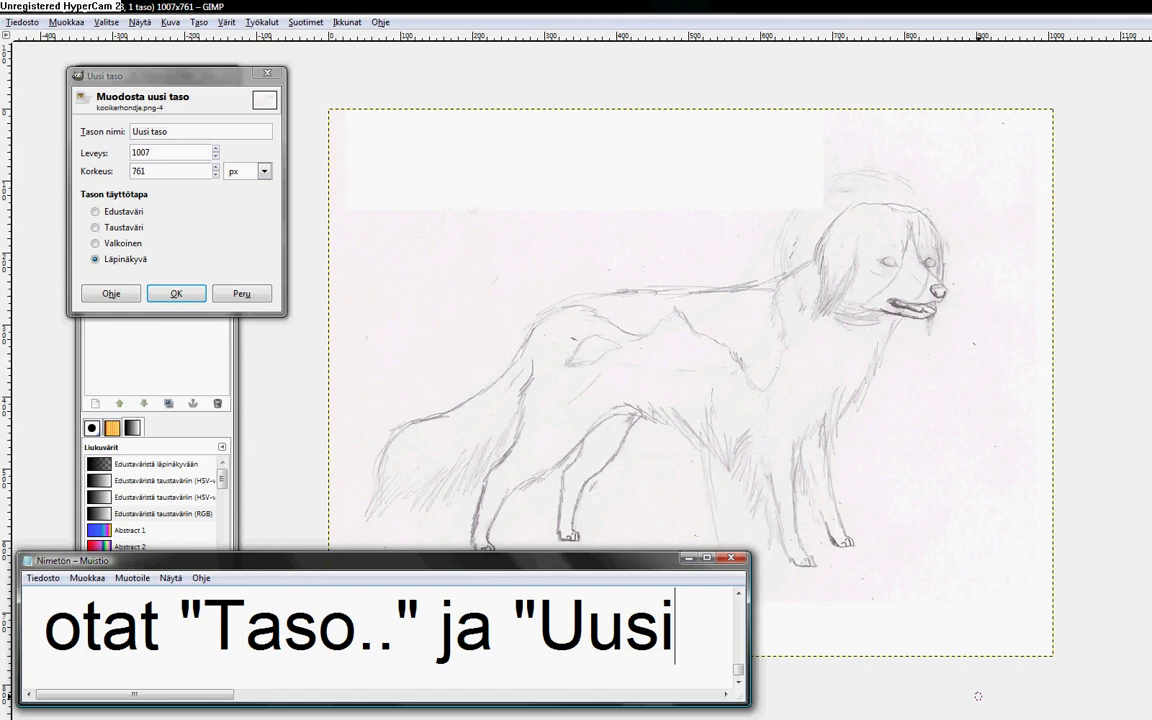
{"action": "type", "text": " taso"}
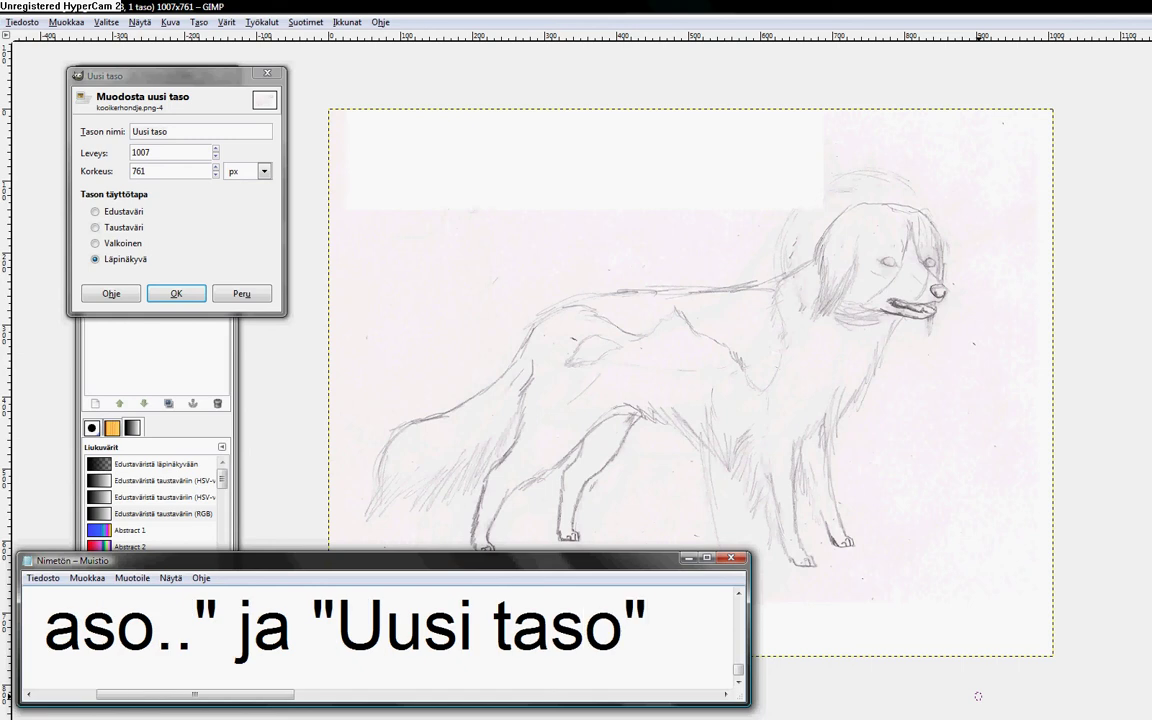
- Continue the note's line with "ja siitä sitten valkkaat läpinäkyvän tason."
{"action": "type", "text": "ja sii"}
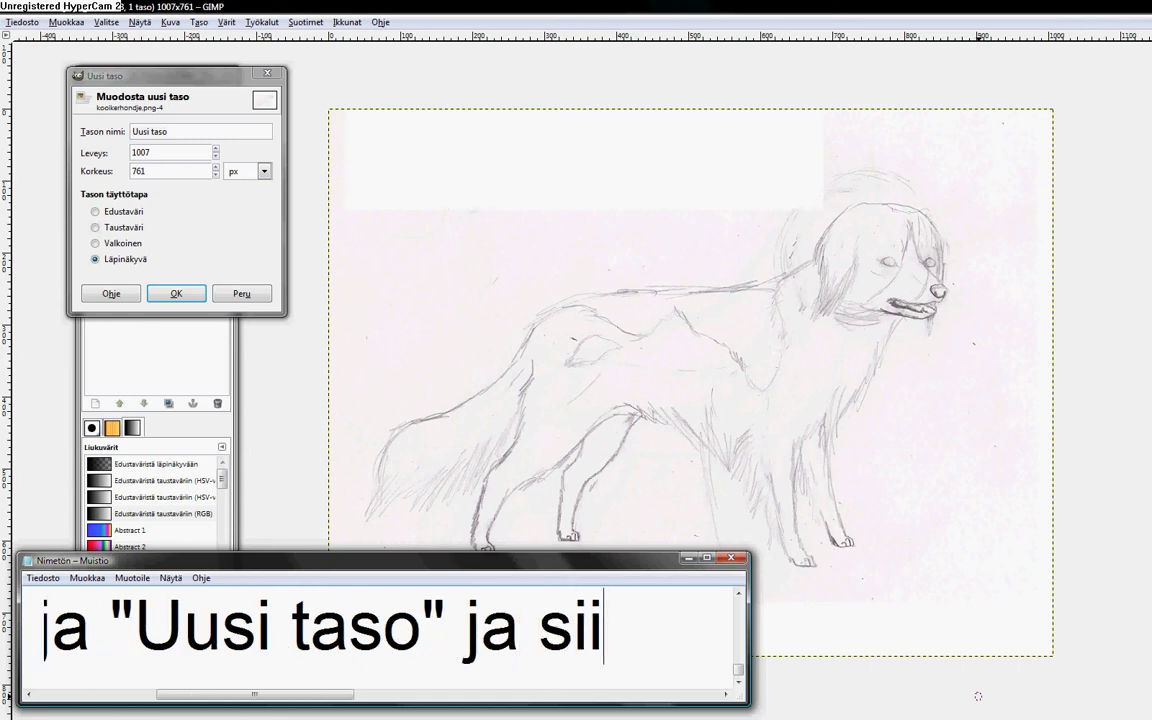
{"action": "type", "text": "tä sitten valkkaa"}
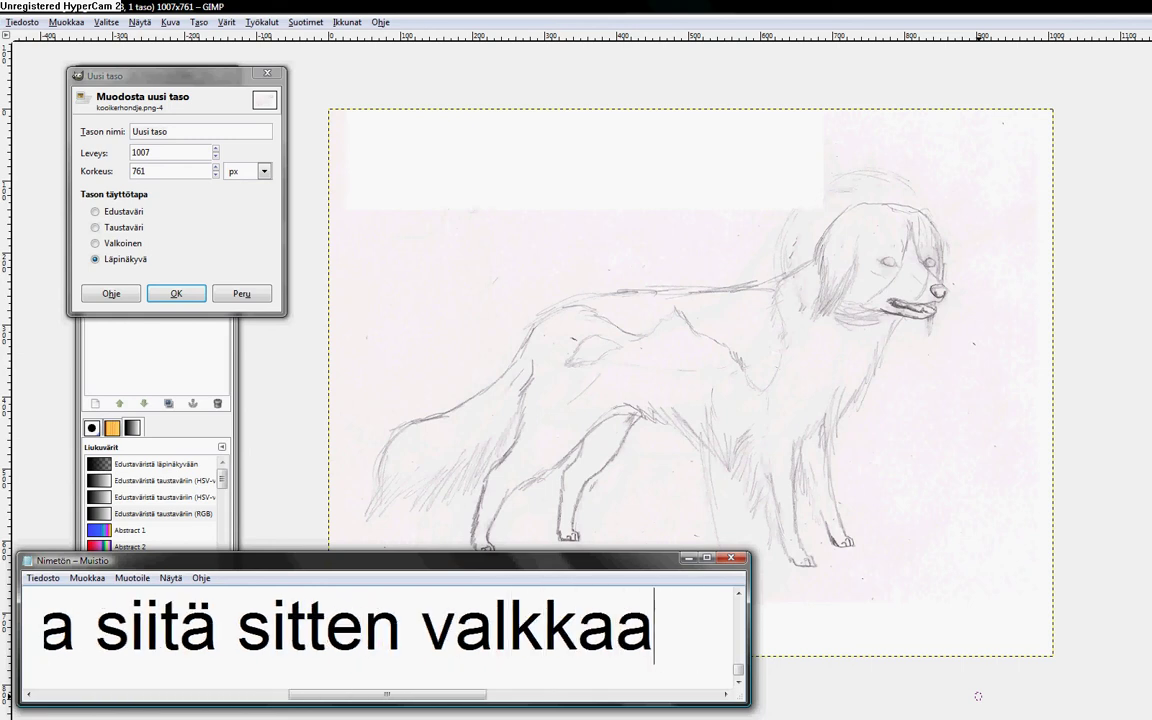
{"action": "type", "text": "t läpinäky"}
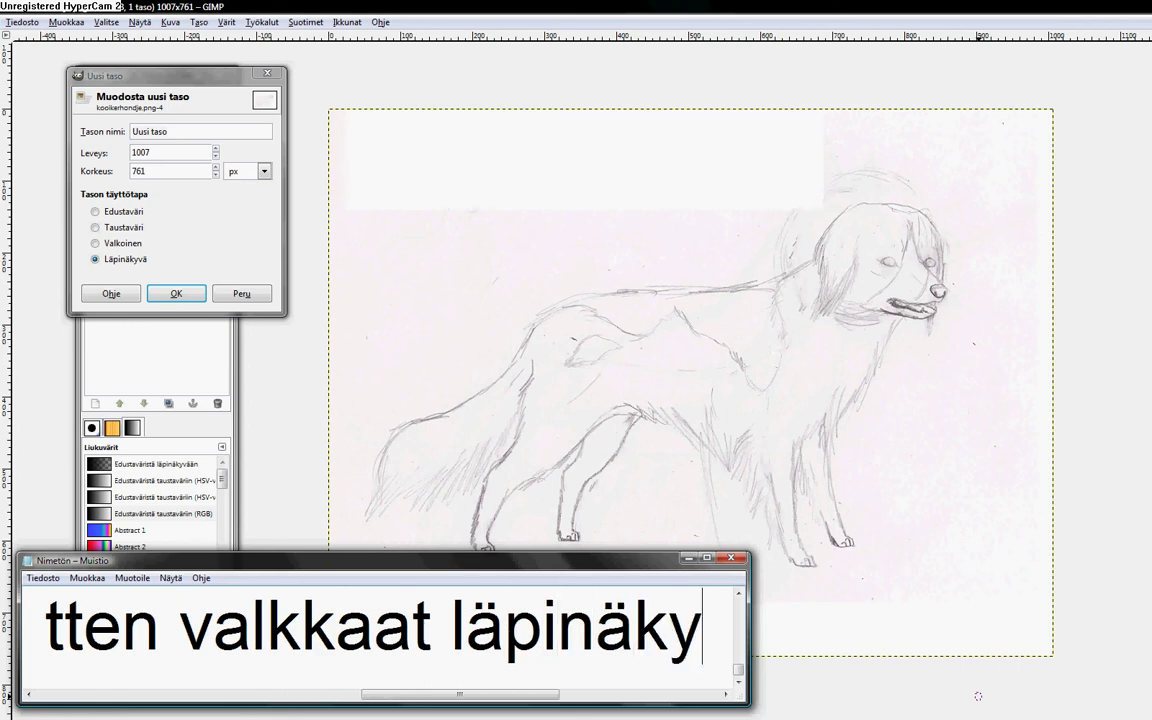
{"action": "type", "text": "vän tason."}
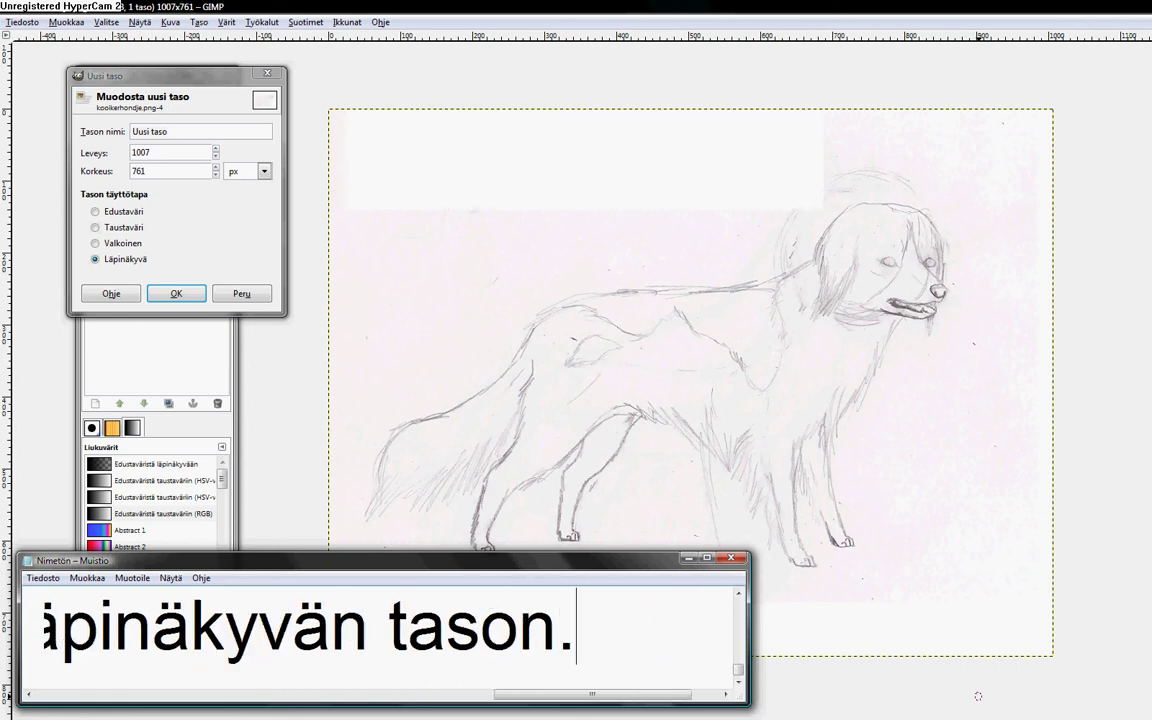
- Create the transparent (Läpinäkyvä) layer "Uusi taso" at 1007 × 761 px in GIMP
{"action": "left_click", "coordinate": [194, 296]}
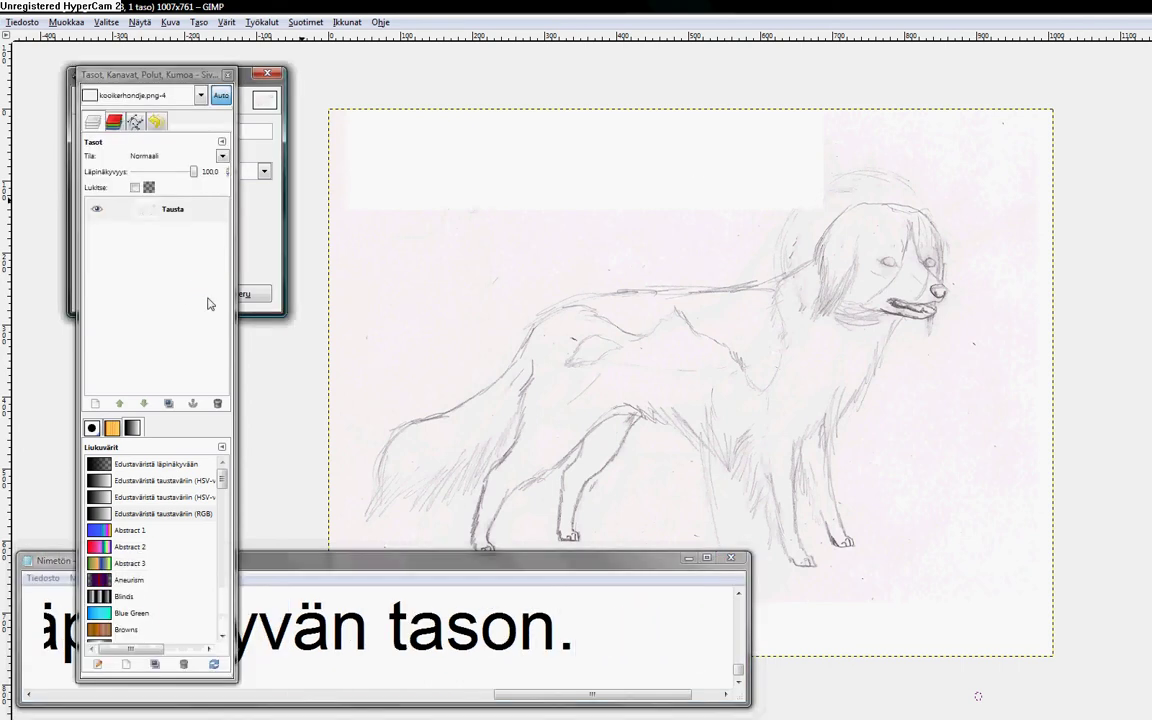
{"action": "left_click", "coordinate": [248, 82]}
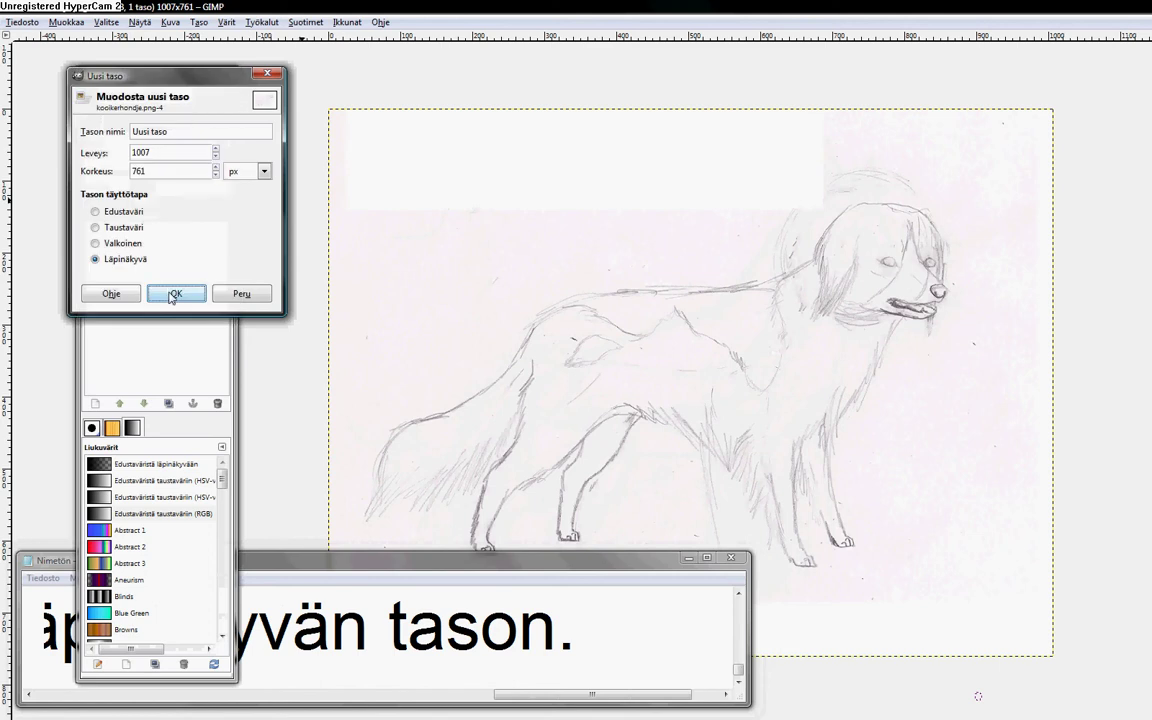
{"action": "left_click", "coordinate": [171, 291]}
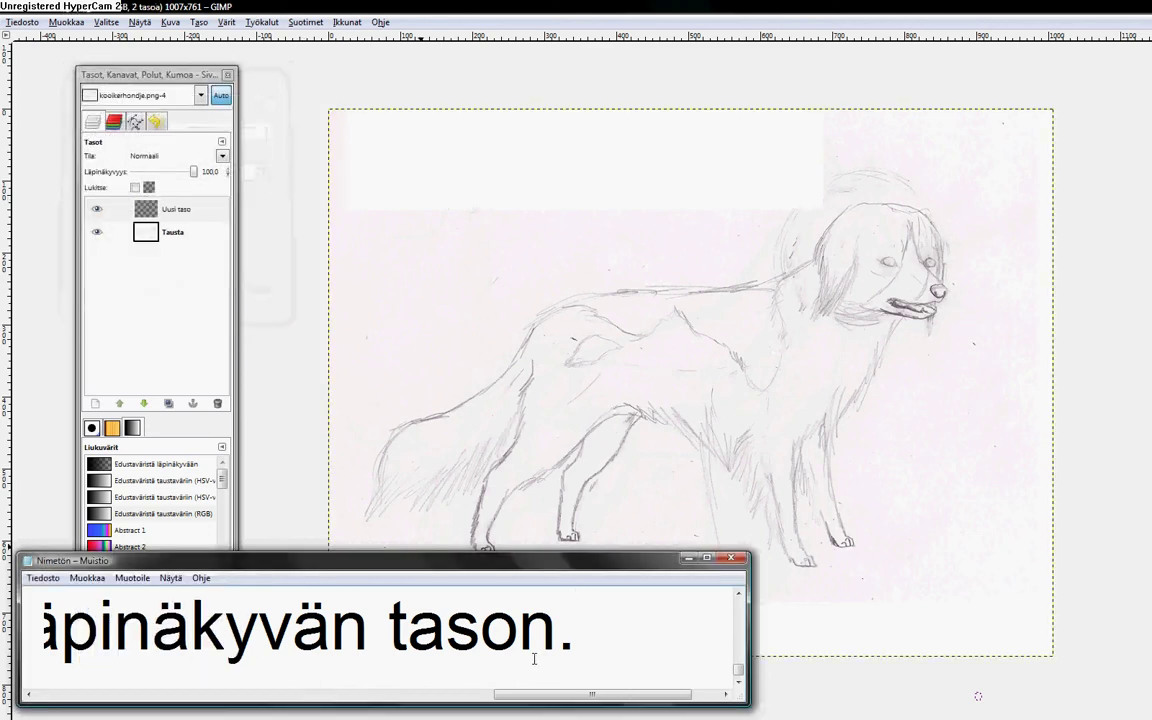
- Return to Notepad and write "Dodiin, nyt näät tossa" on a fresh line
{"action": "type", "text": "."}
{"action": "key", "text": "ctrl+a"}
{"action": "key", "text": "BackSpace"}
{"action": "type", "text": "D"}
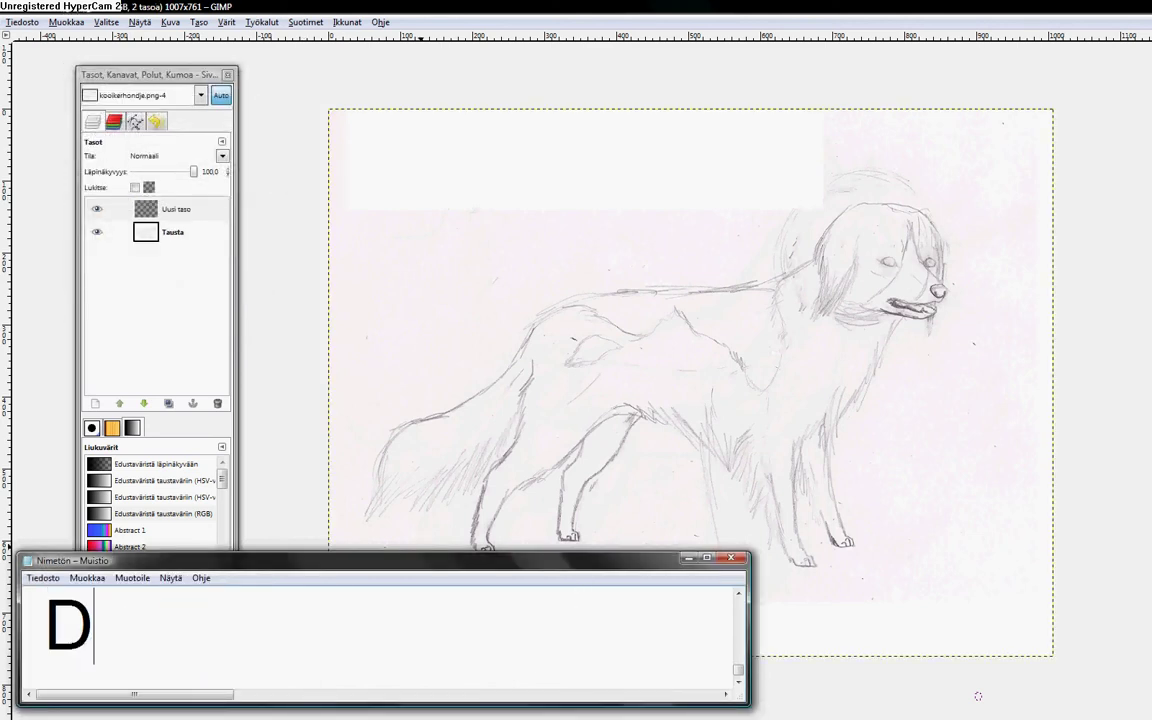
{"action": "type", "text": "odiin, nyt"}
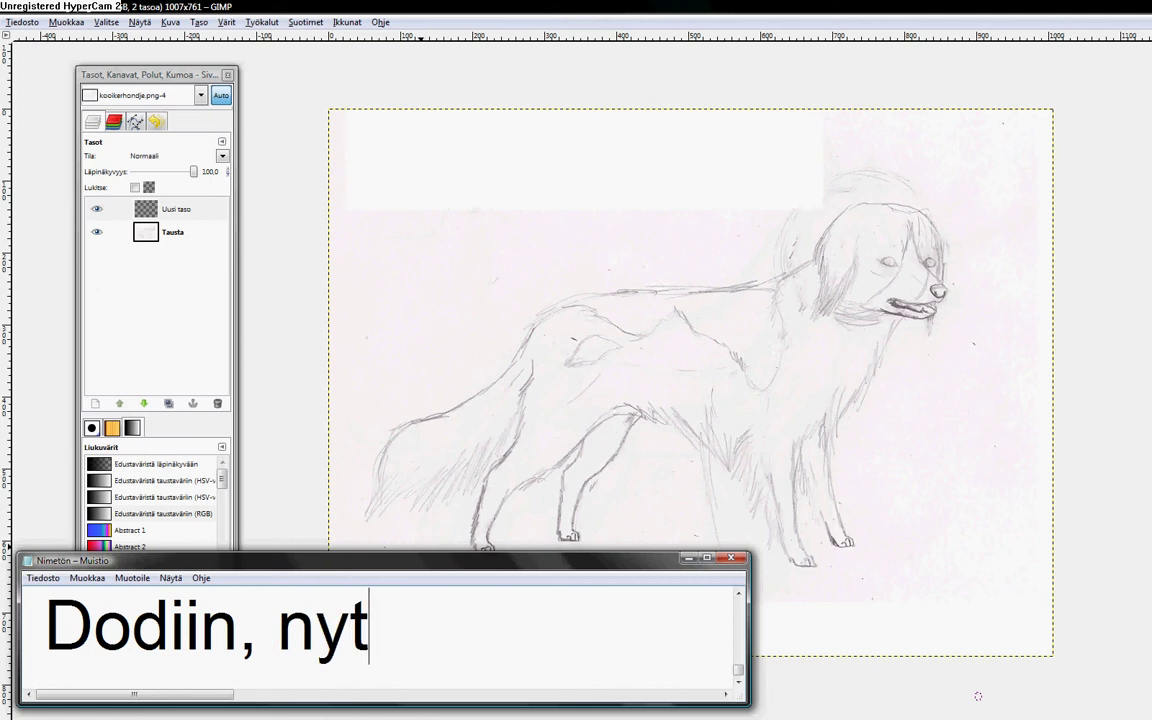
{"action": "type", "text": " näät tossa"}
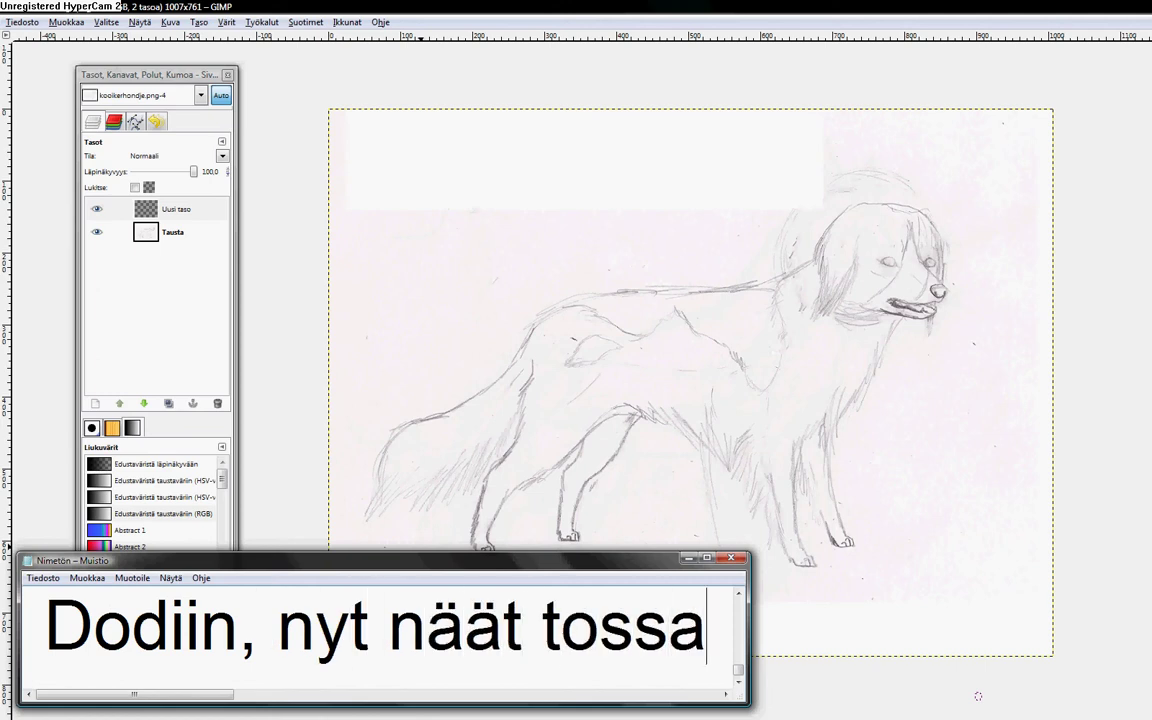
- Continue the note's sentence with laatikossa tollasen ruudullisen tason, jonka nimi on "Uusi taso"
{"action": "type", "text": " laatikossa tollase "}
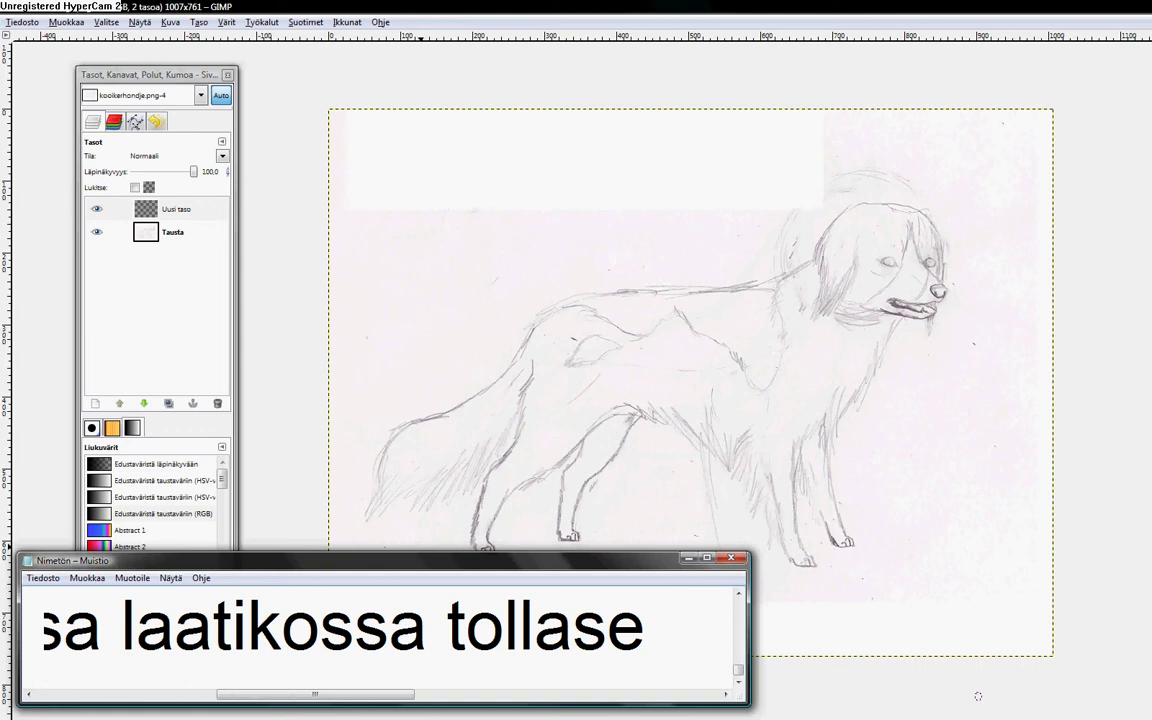
{"action": "type", "text": "n ruudullis"}
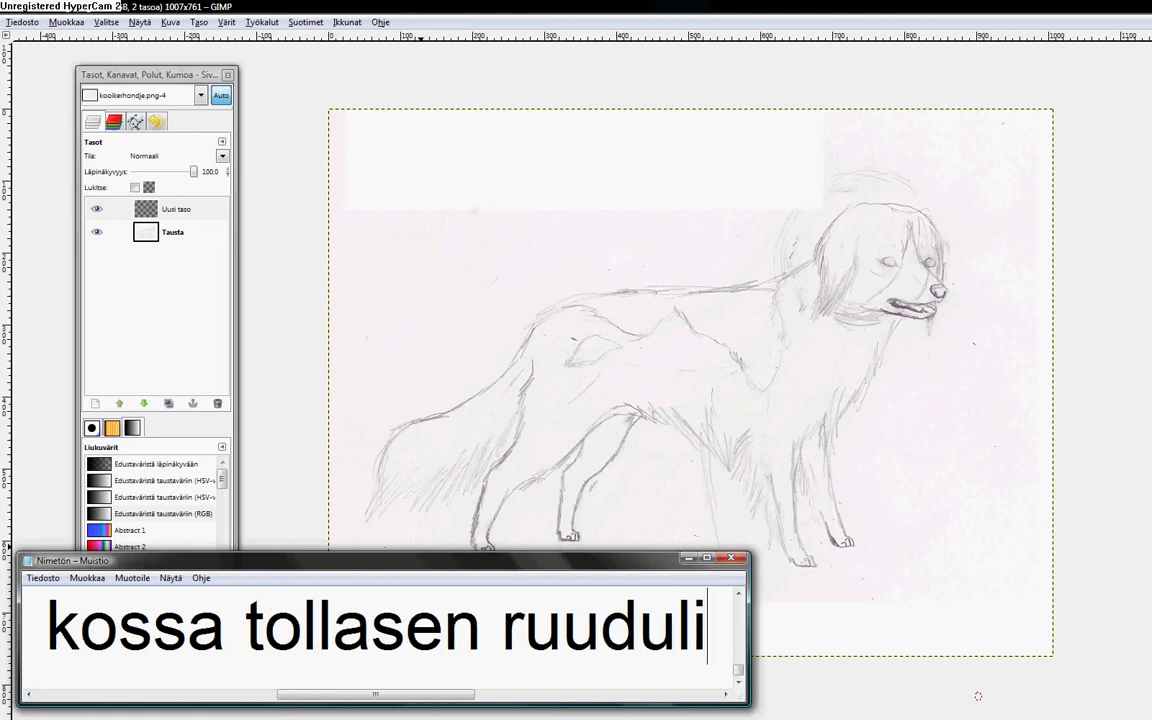
{"action": "type", "text": "en"}
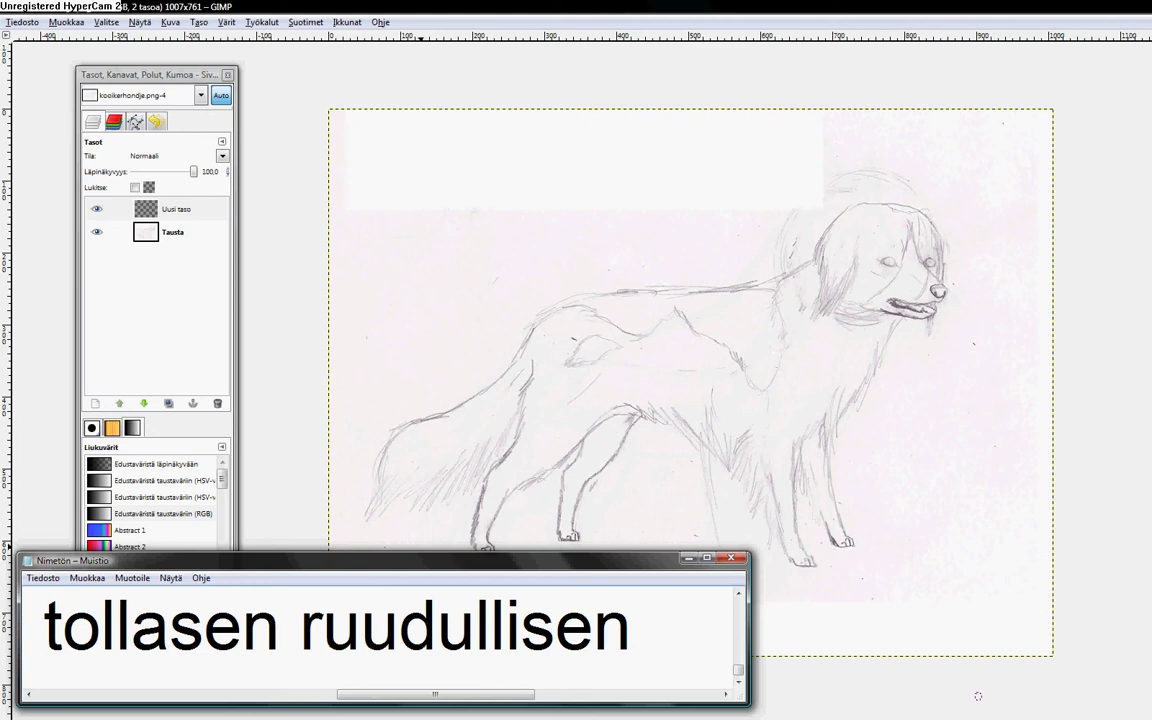
{"action": "type", "text": " tason, jonka ni"}
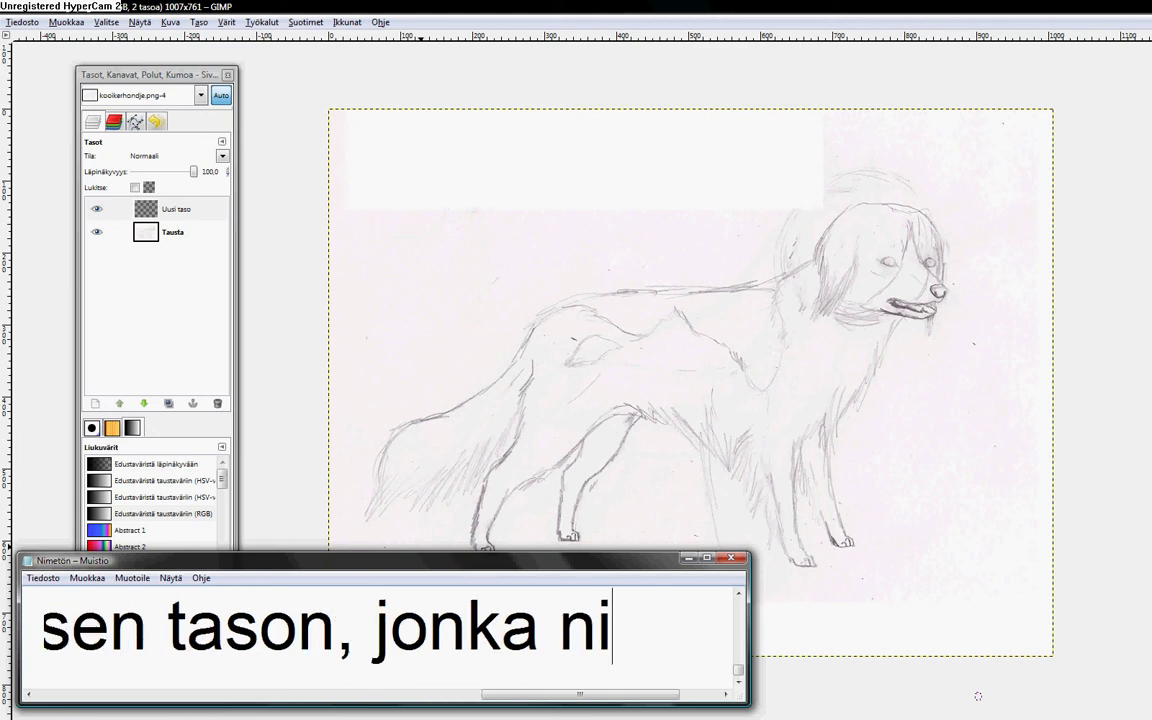
{"action": "type", "text": "mi on \"Uus"}
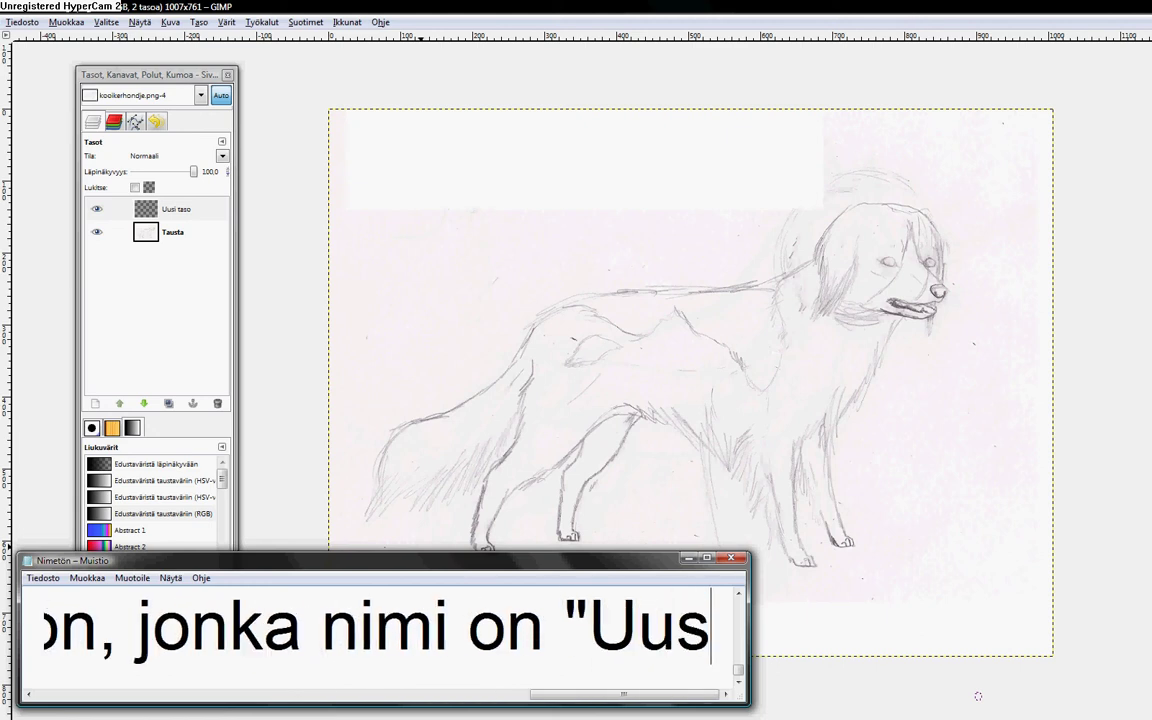
{"action": "type", "text": "i taso\". j"}
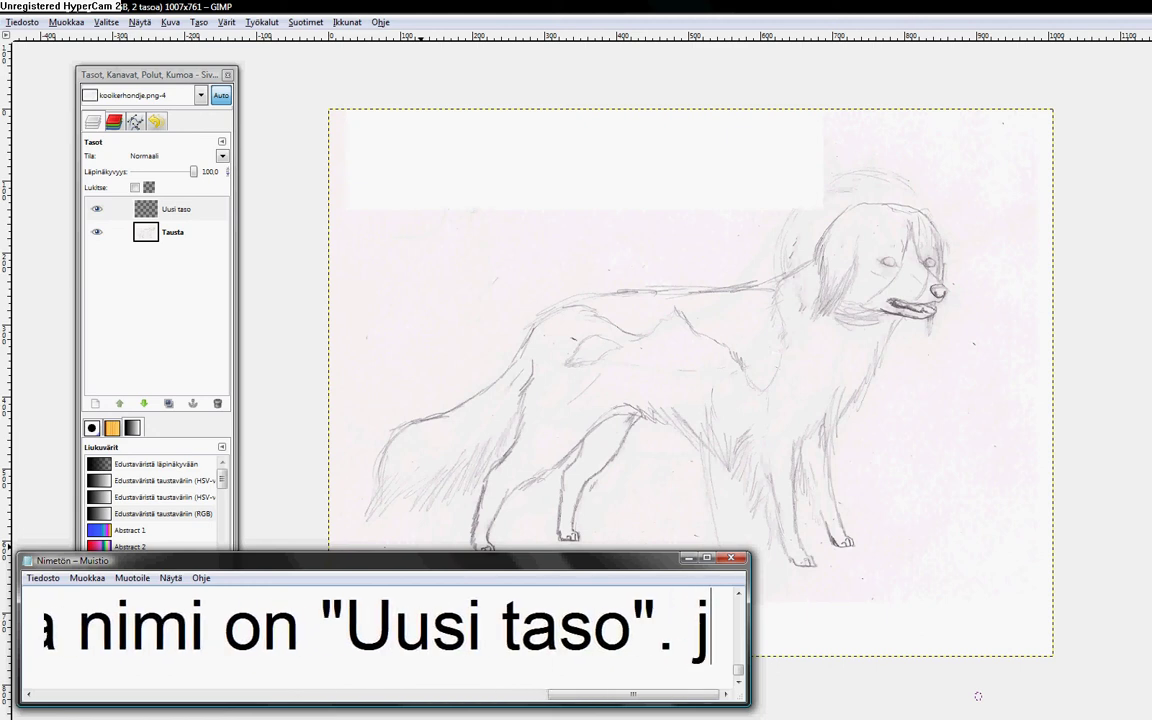
- Add the sentence "jos tyksit, voit nimetä sen oman mieles mukaan helpottamaan." to the same line of the note
{"action": "type", "text": "os tyksit"}
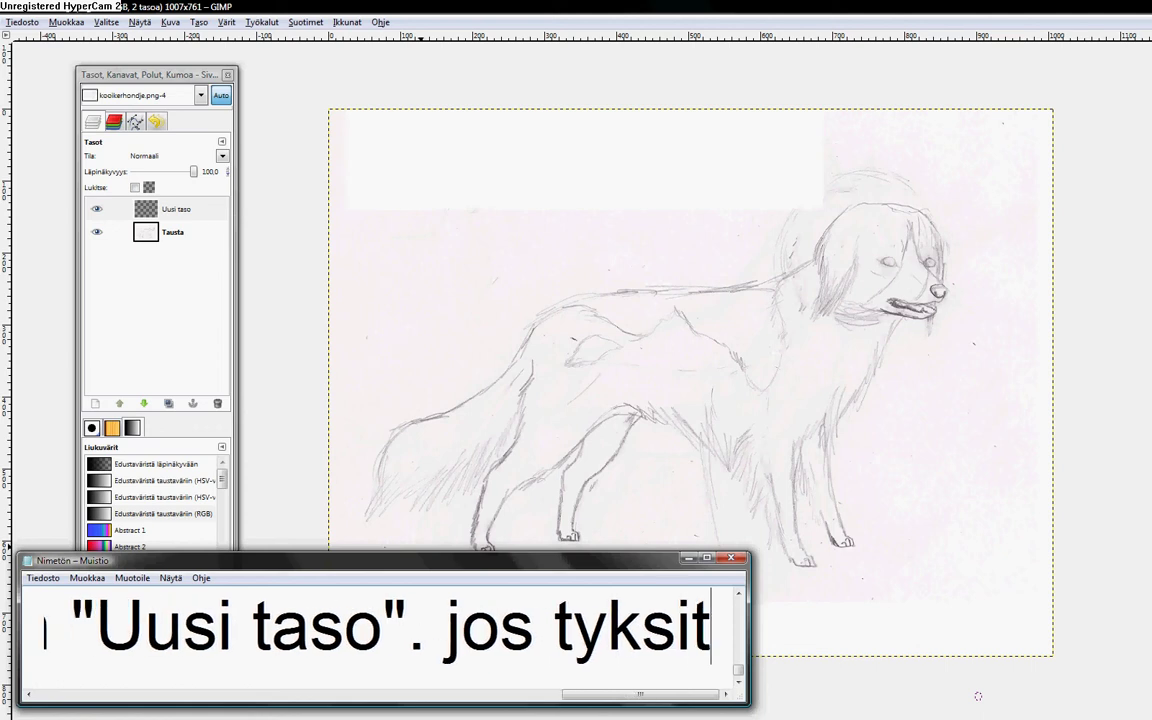
{"action": "type", "text": ", co"}
{"action": "key", "text": "BackSpace"}
{"action": "key", "text": "BackSpace"}
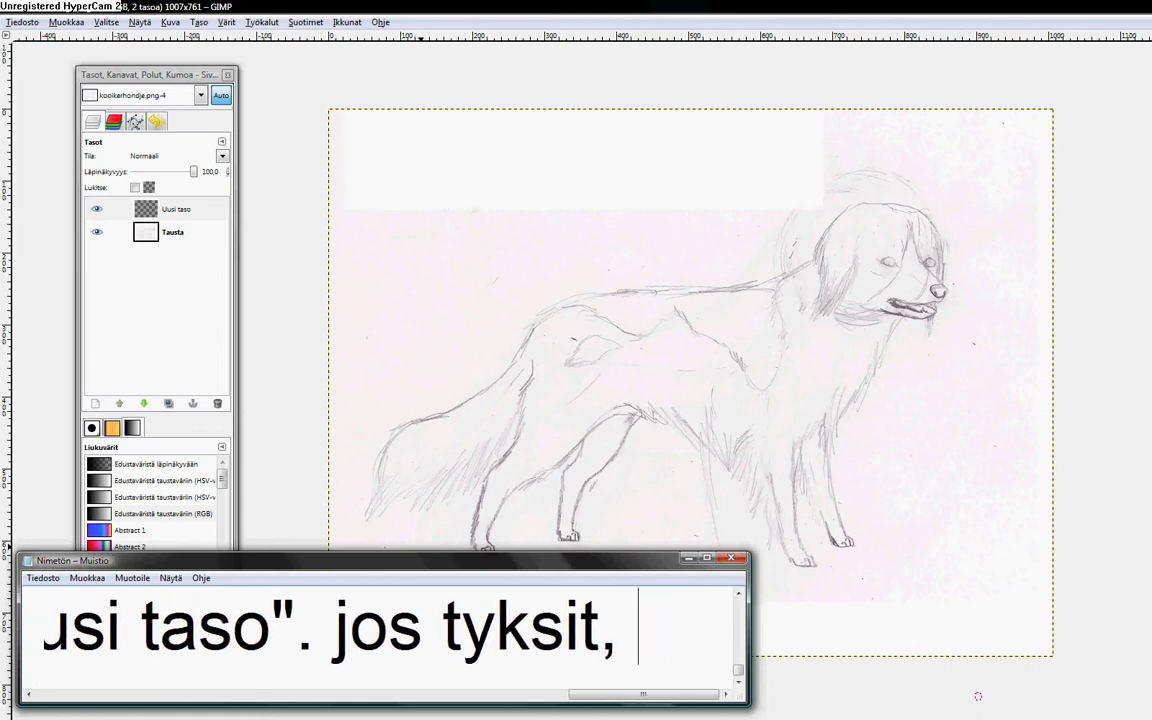
{"action": "type", "text": "voit nimetä se"}
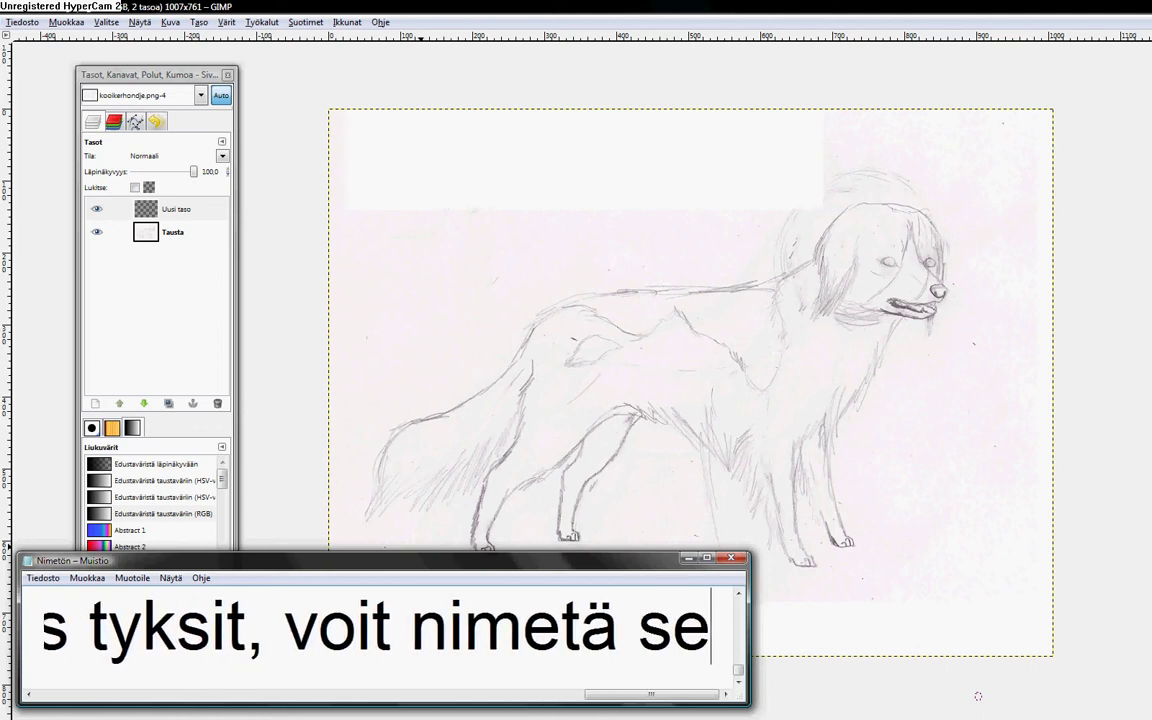
{"action": "type", "text": "n o"}
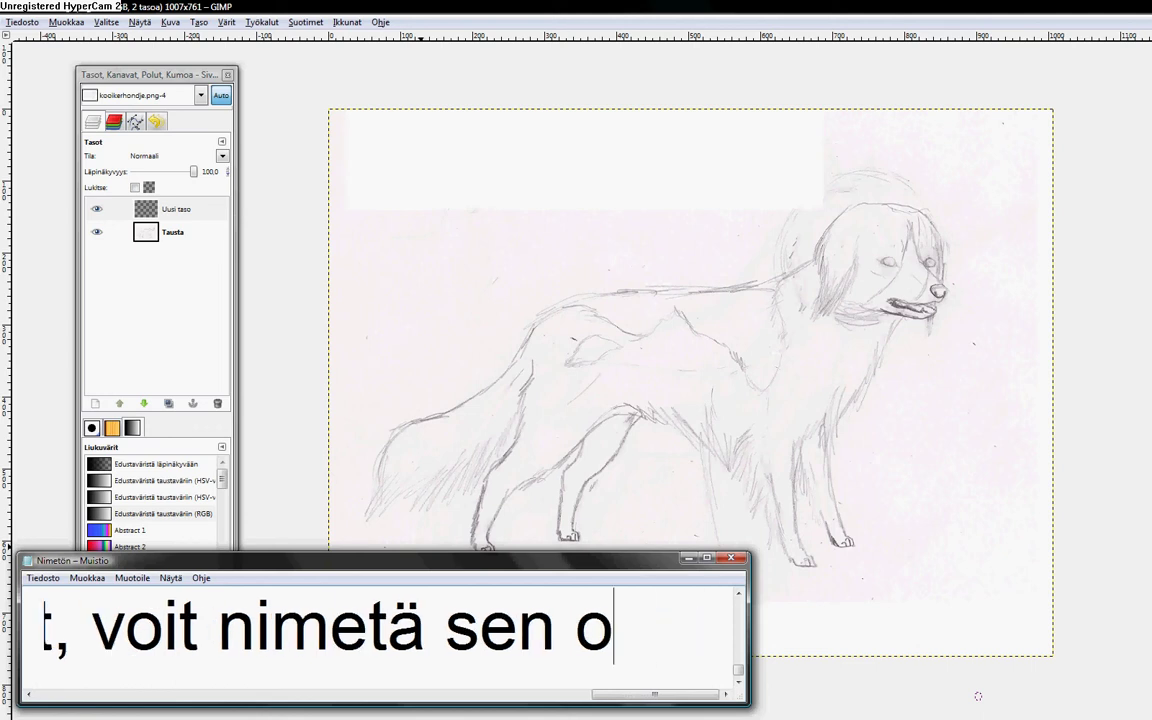
{"action": "type", "text": "amman mieles mukaan"}
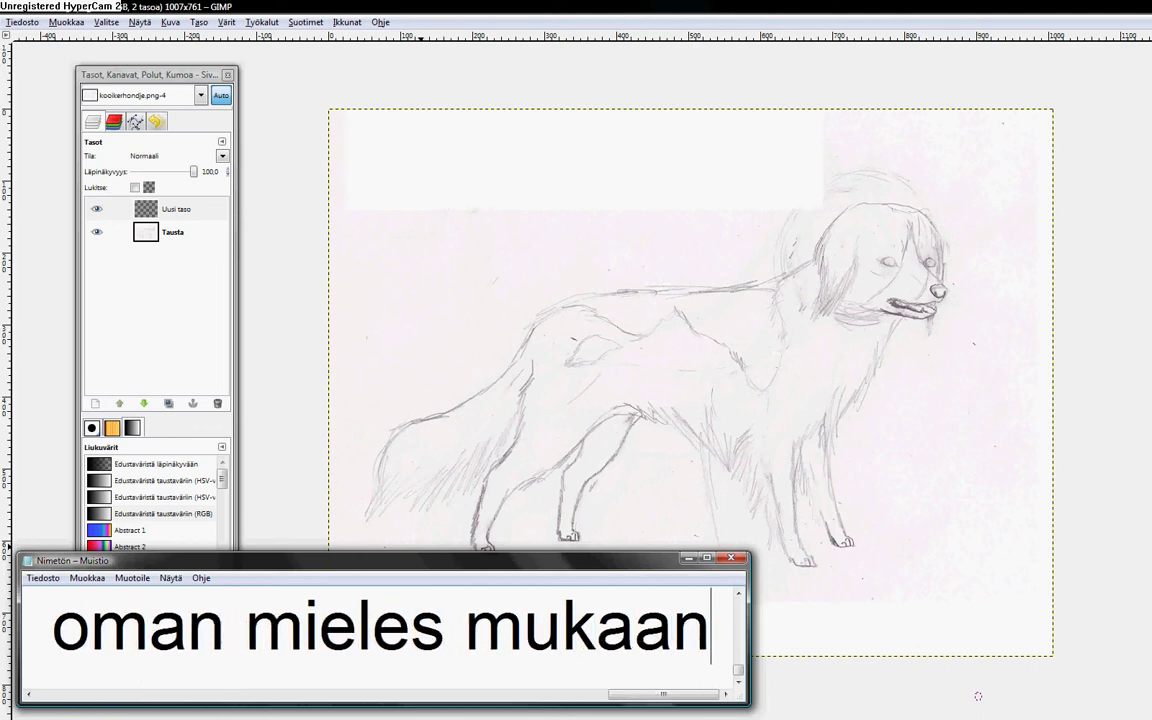
{"action": "type", "text": " helpottam"}
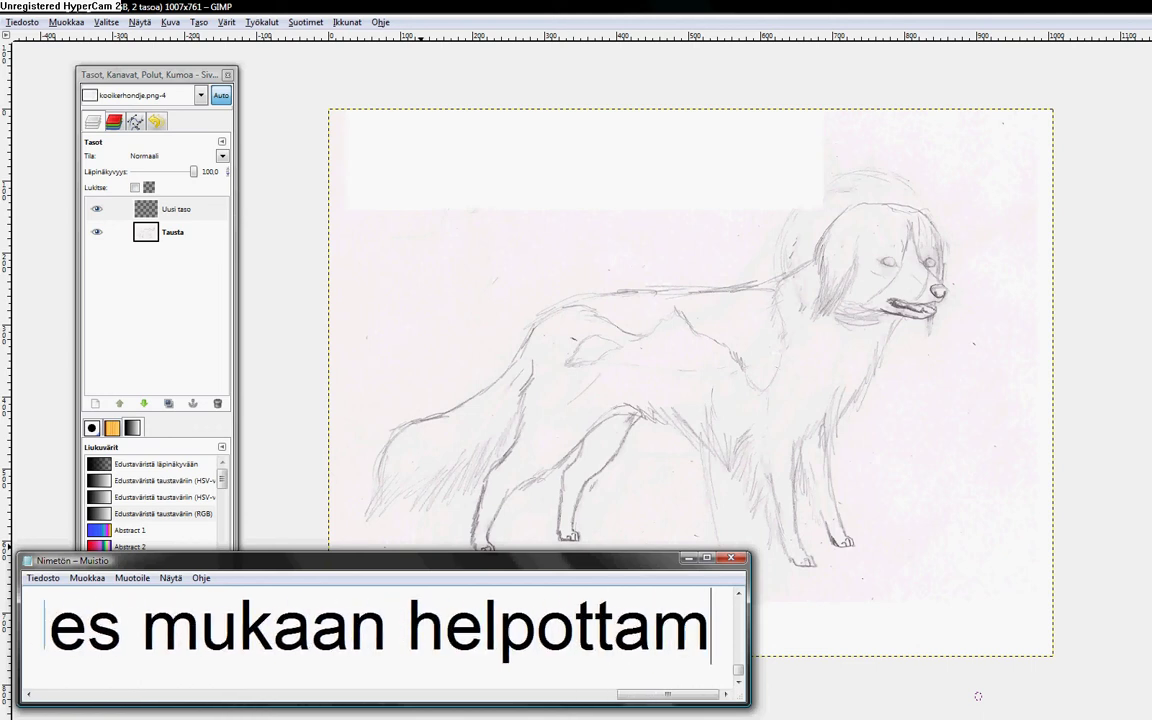
{"action": "type", "text": "aan."}
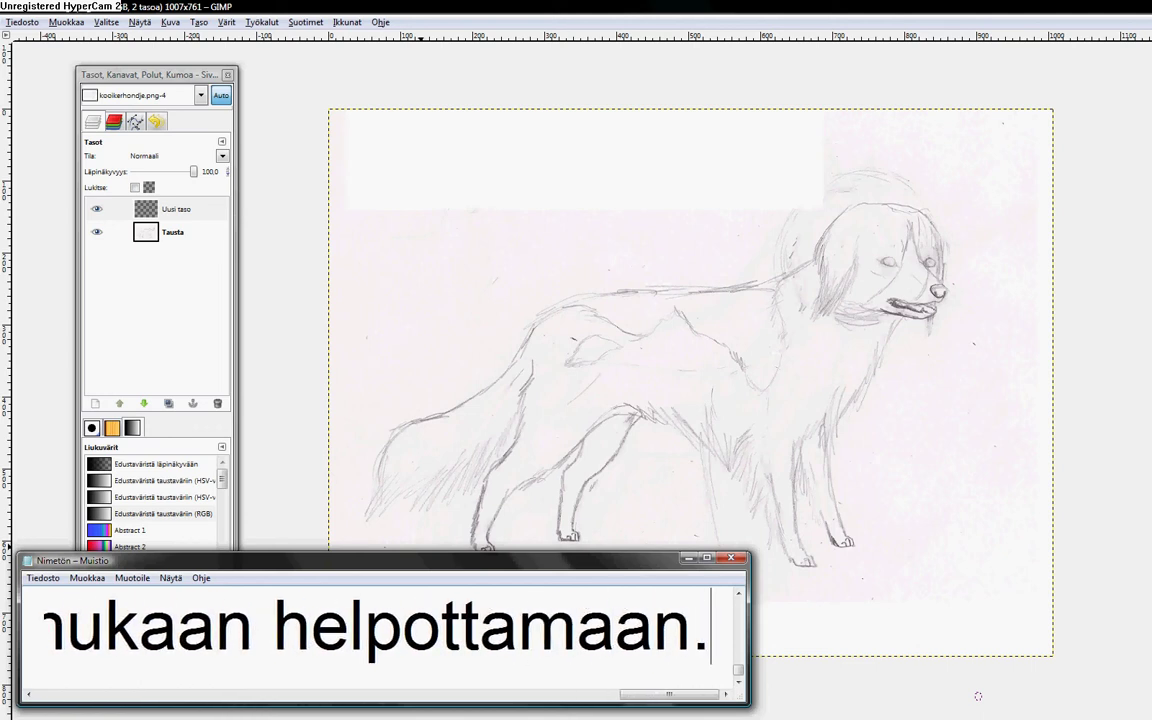
- Select the Uusi taso layer in GIMP and return to the end of the note's text in Notepad
{"action": "left_click", "coordinate": [133, 218]}
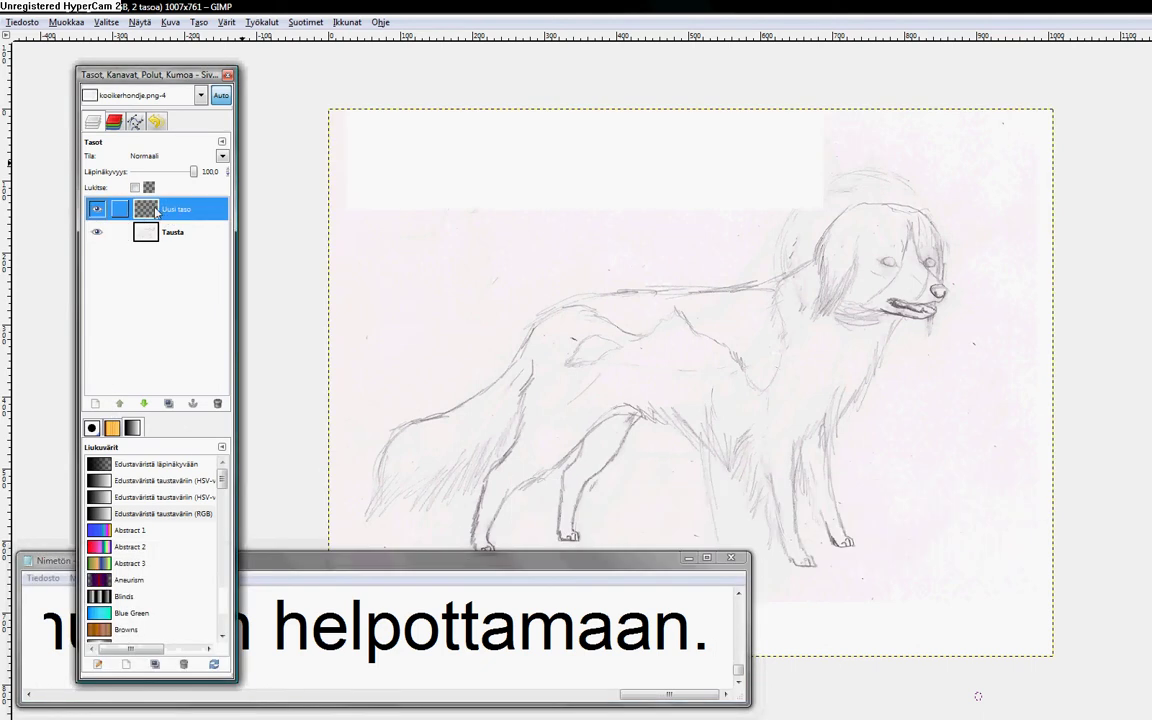
{"action": "left_click", "coordinate": [711, 627]}
{"action": "left_click", "coordinate": [88, 188]}
{"action": "left_click", "coordinate": [724, 636]}
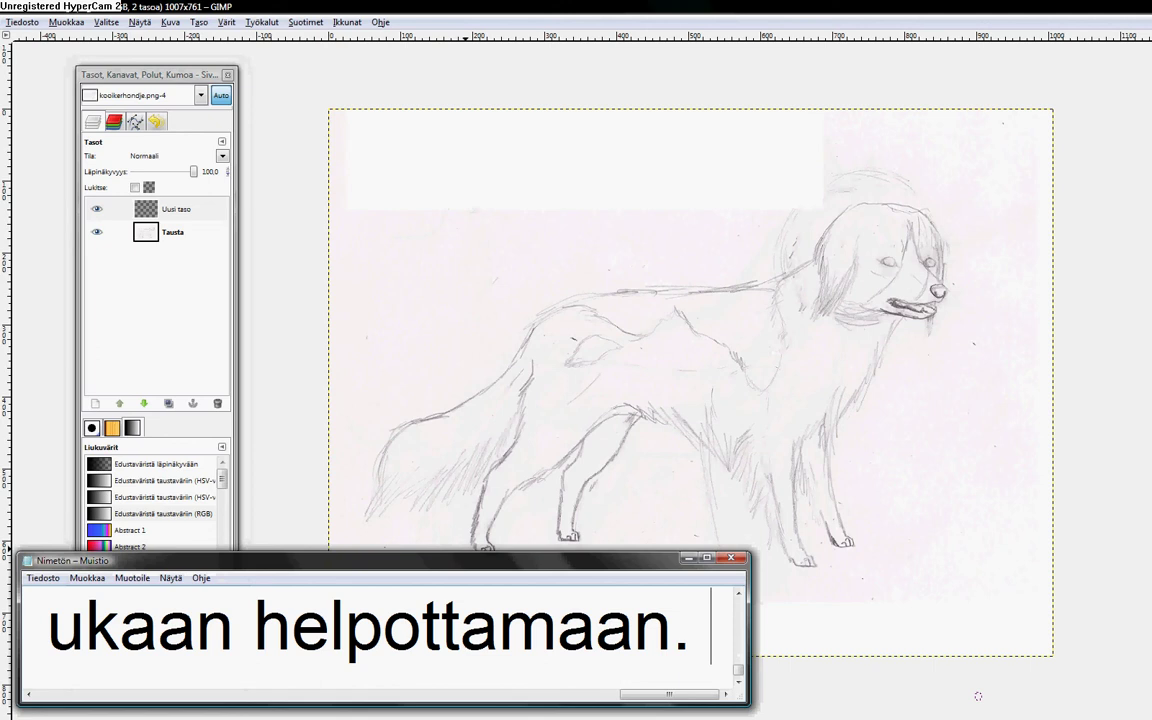
- Add the sentence "Uudelle tasolle piirrät sitten ääriviivat." to the end of the note's current line
{"action": "type", "text": "Uudelle tasol"}
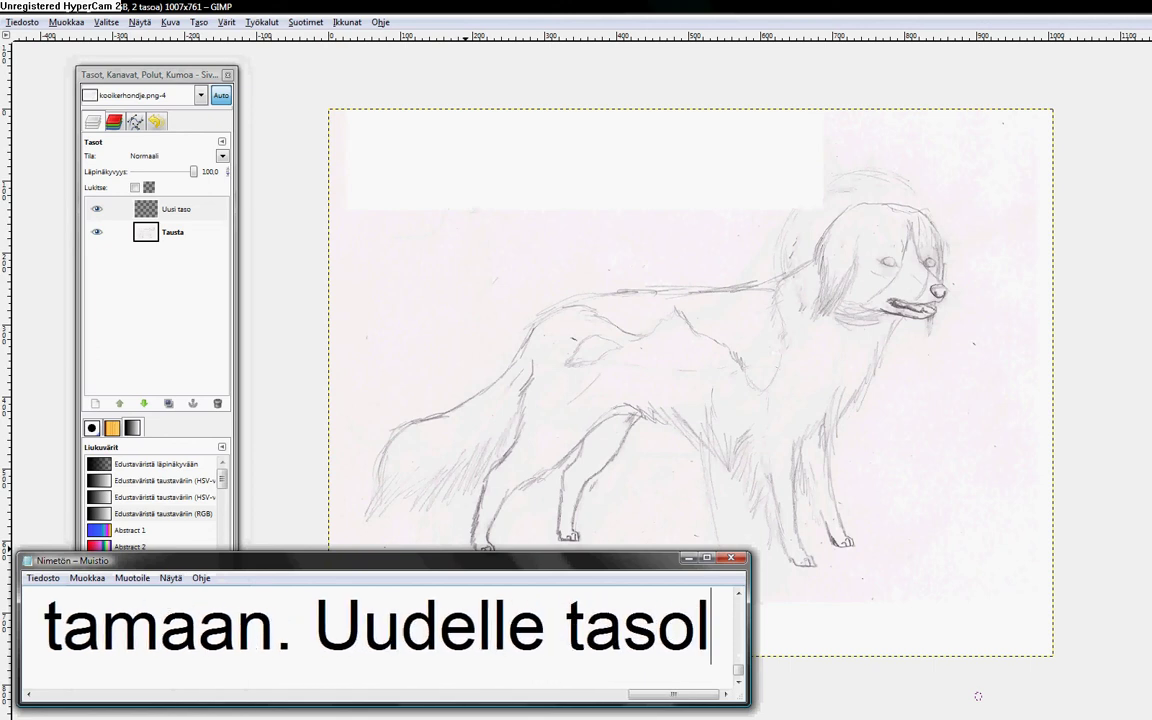
{"action": "type", "text": "le piirrät si"}
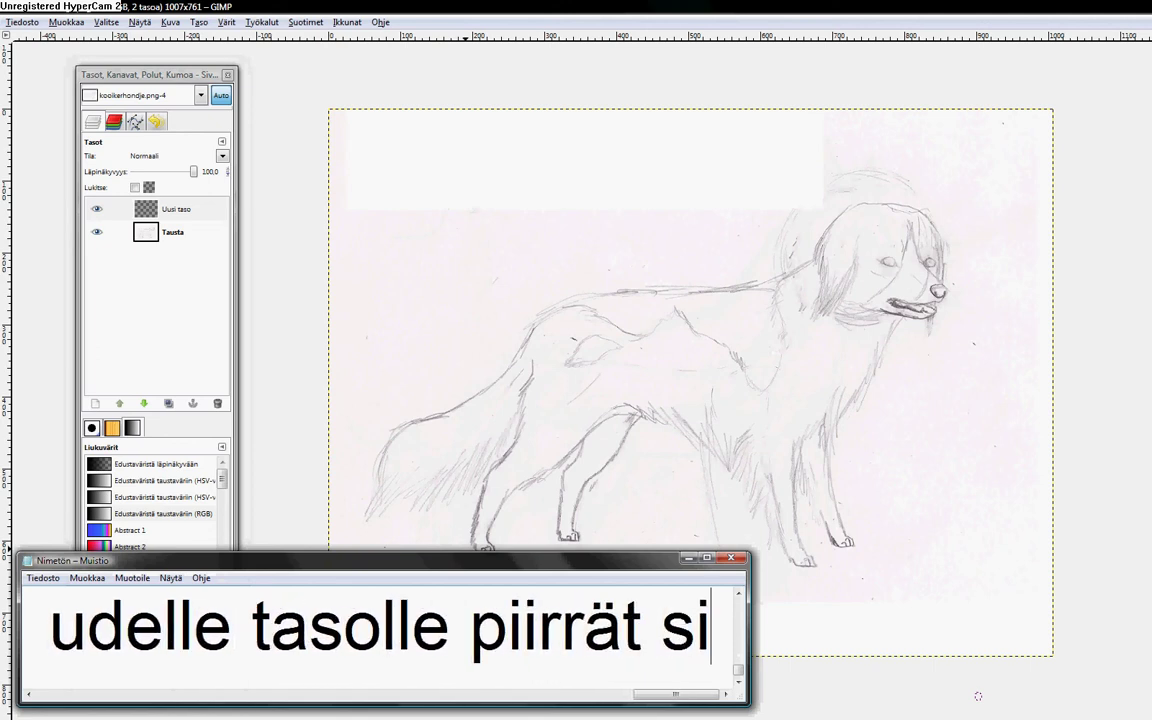
{"action": "type", "text": "tten ääriv"}
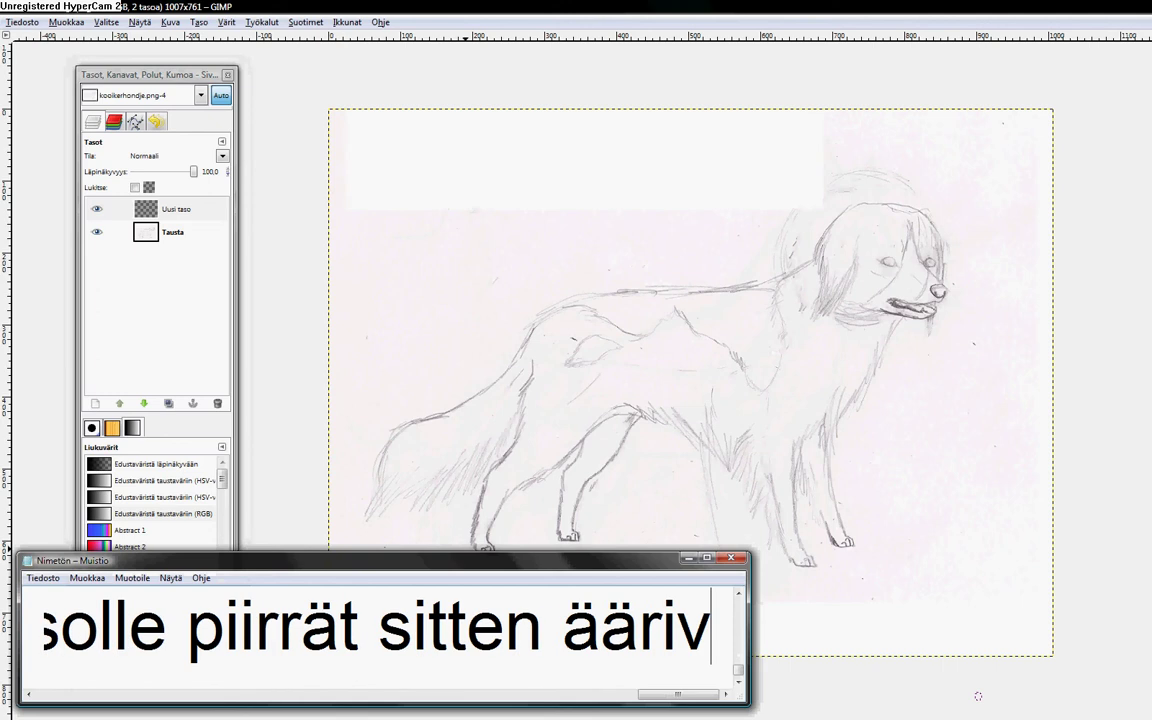
{"action": "type", "text": "iivat."}
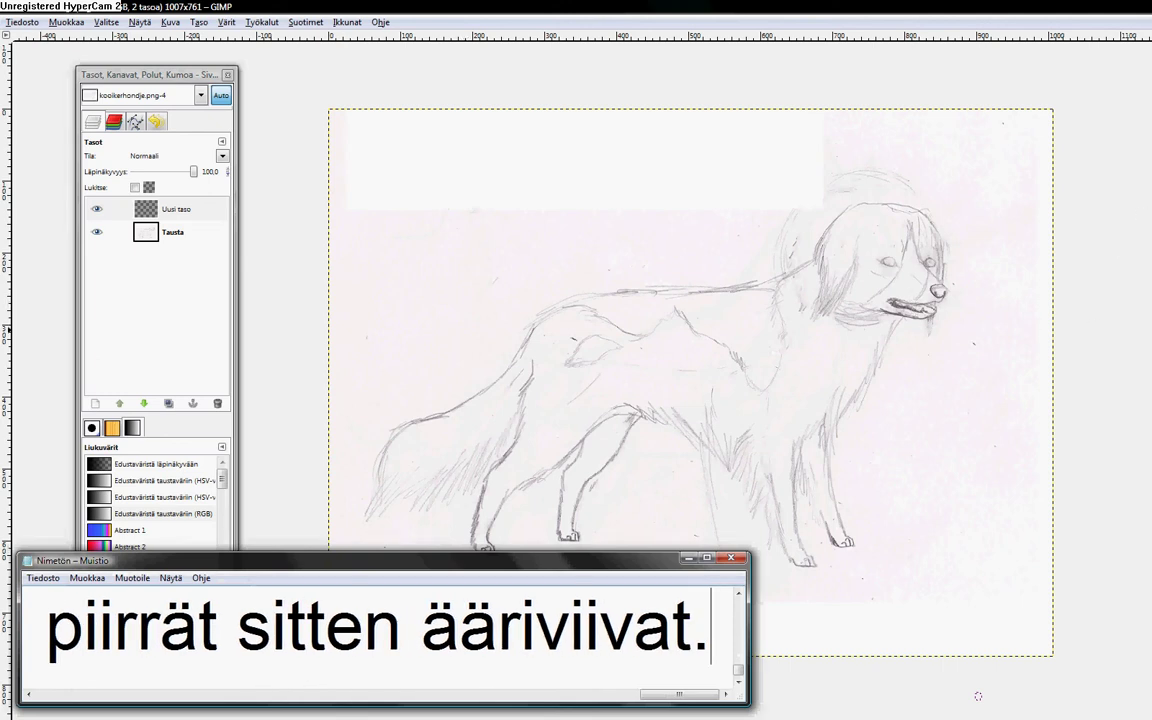
- Switch to GIMP and undo the thick trial strokes over the dog's nose and mouth
{"action": "left_click", "coordinate": [1145, 345]}
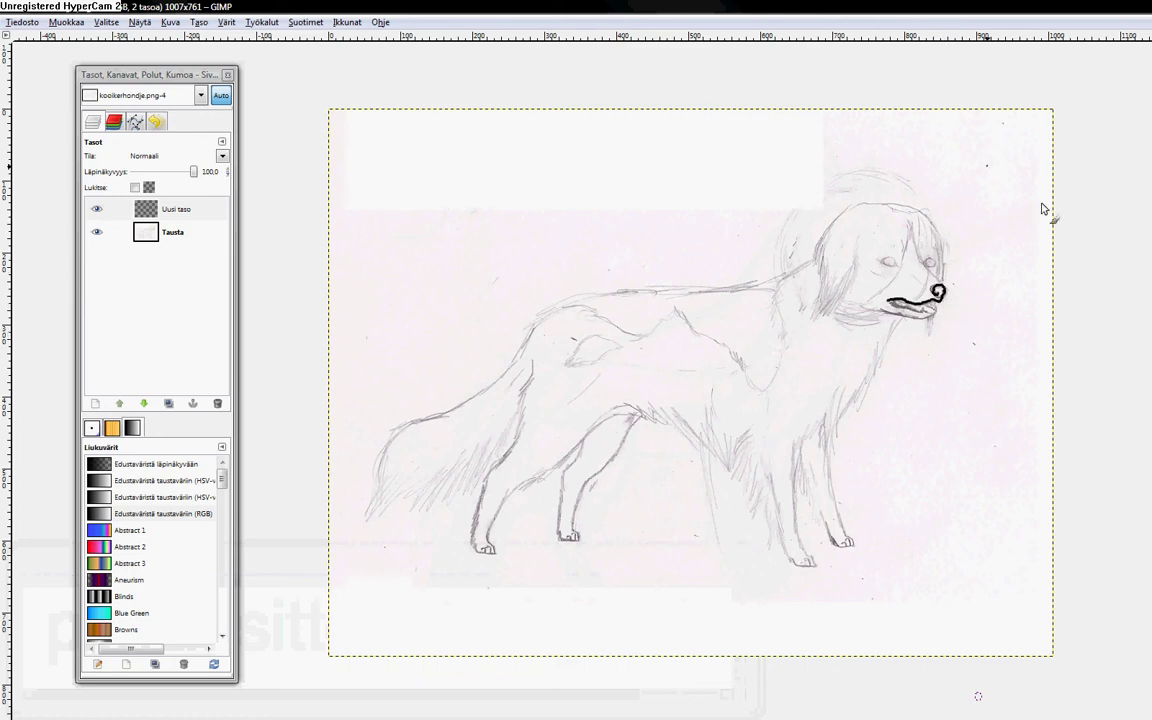
{"action": "left_click", "coordinate": [76, 23]}
{"action": "left_click", "coordinate": [85, 38]}
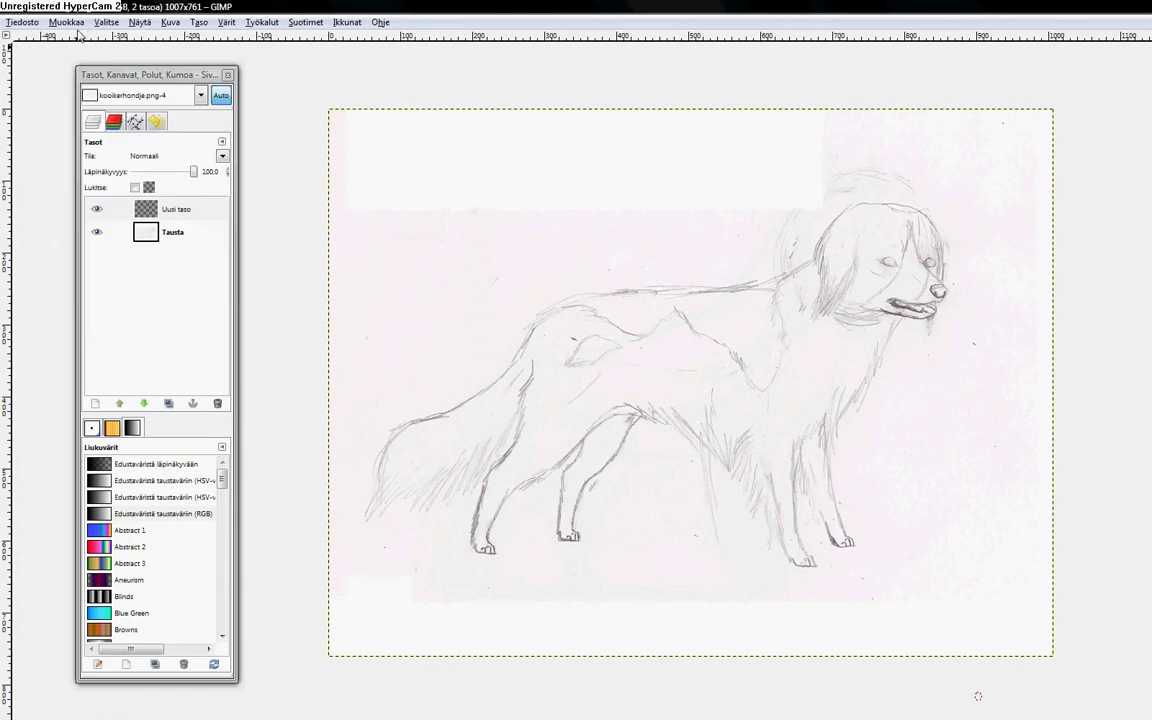
{"action": "left_click", "coordinate": [70, 22]}
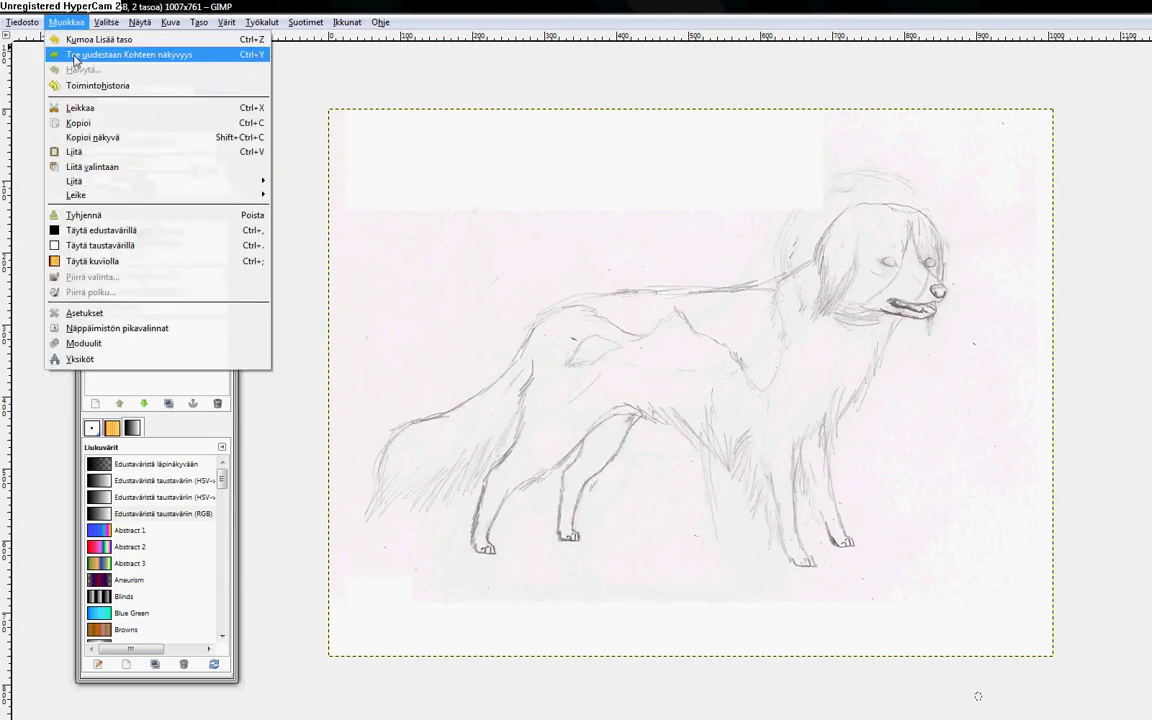
{"action": "left_click", "coordinate": [74, 56]}
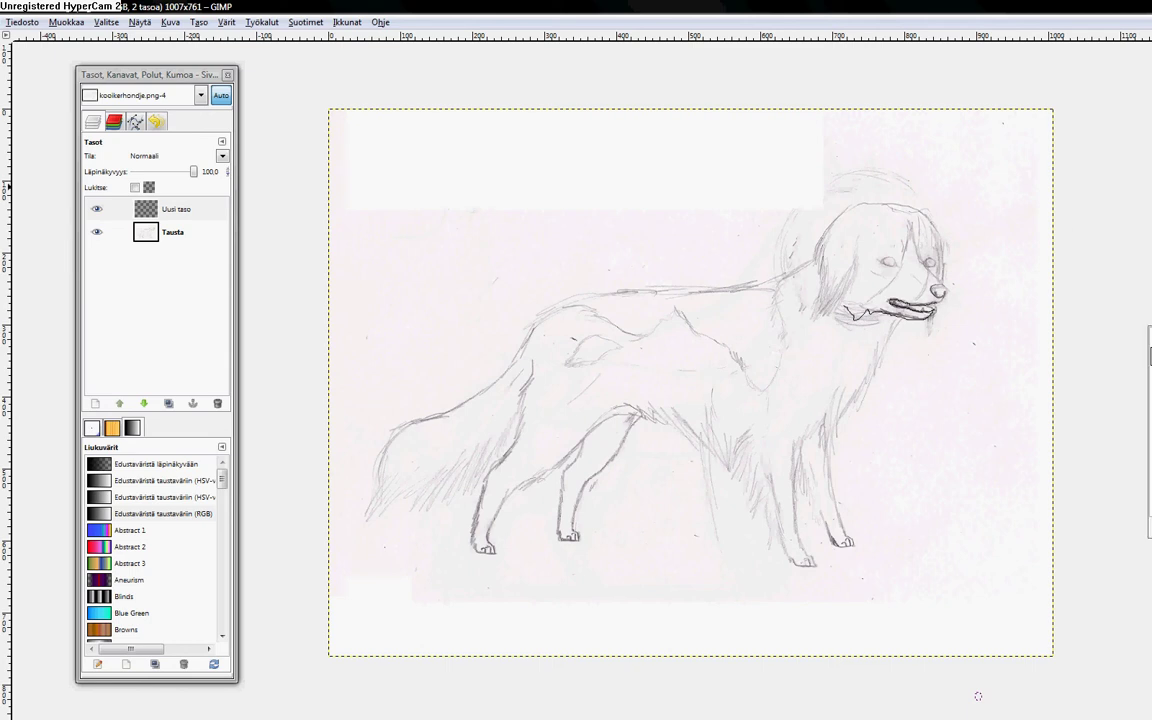
- Trace the dog's rear back, tail, legs, belly, chest and ear with thick black brush strokes
{"action": "mouse_move", "coordinate": [619, 305]}
{"action": "left_mouse_down"}
{"action": "mouse_move", "coordinate": [562, 311]}
{"action": "mouse_move", "coordinate": [407, 423]}
{"action": "mouse_move", "coordinate": [360, 508]}
{"action": "mouse_move", "coordinate": [377, 491]}
{"action": "mouse_move", "coordinate": [391, 505]}
{"action": "mouse_move", "coordinate": [432, 497]}
{"action": "left_mouse_up"}
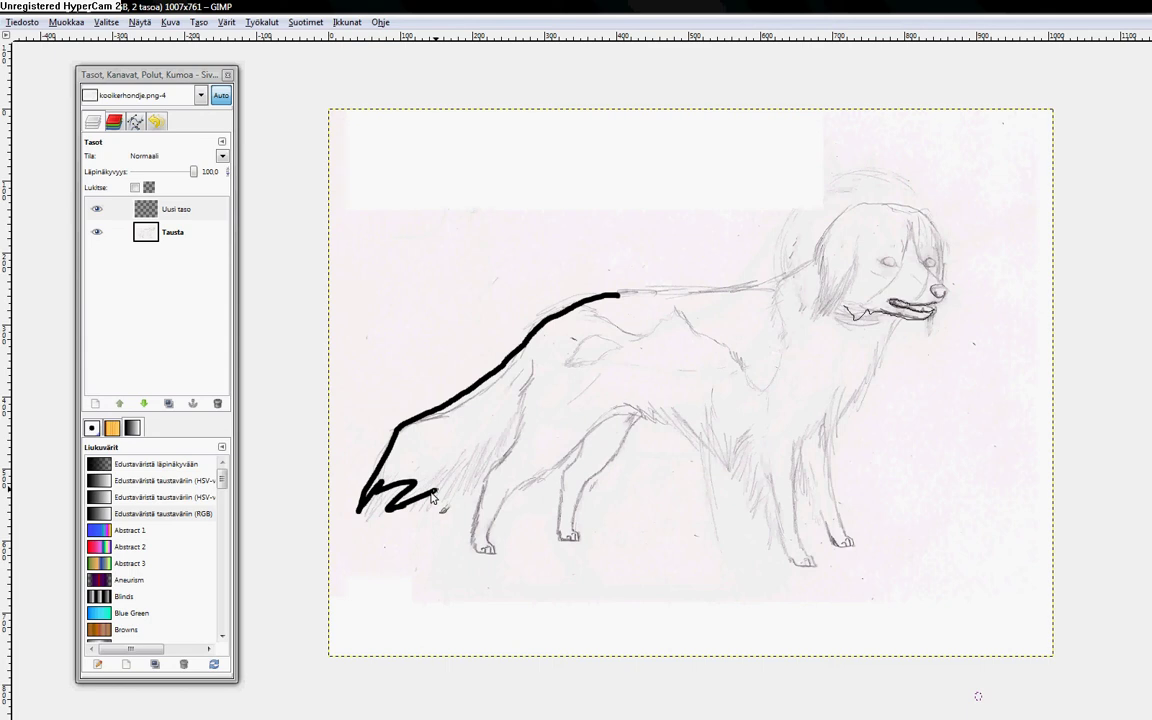
{"action": "mouse_move", "coordinate": [528, 382]}
{"action": "left_mouse_down"}
{"action": "mouse_move", "coordinate": [475, 511]}
{"action": "mouse_move", "coordinate": [481, 545]}
{"action": "mouse_move", "coordinate": [496, 551]}
{"action": "mouse_move", "coordinate": [491, 523]}
{"action": "mouse_move", "coordinate": [650, 412]}
{"action": "mouse_move", "coordinate": [586, 535]}
{"action": "mouse_move", "coordinate": [569, 540]}
{"action": "mouse_move", "coordinate": [566, 485]}
{"action": "left_mouse_up"}
{"action": "mouse_move", "coordinate": [677, 425]}
{"action": "left_mouse_down"}
{"action": "mouse_move", "coordinate": [745, 463]}
{"action": "mouse_move", "coordinate": [830, 623]}
{"action": "mouse_move", "coordinate": [803, 545]}
{"action": "mouse_move", "coordinate": [796, 458]}
{"action": "left_mouse_up"}
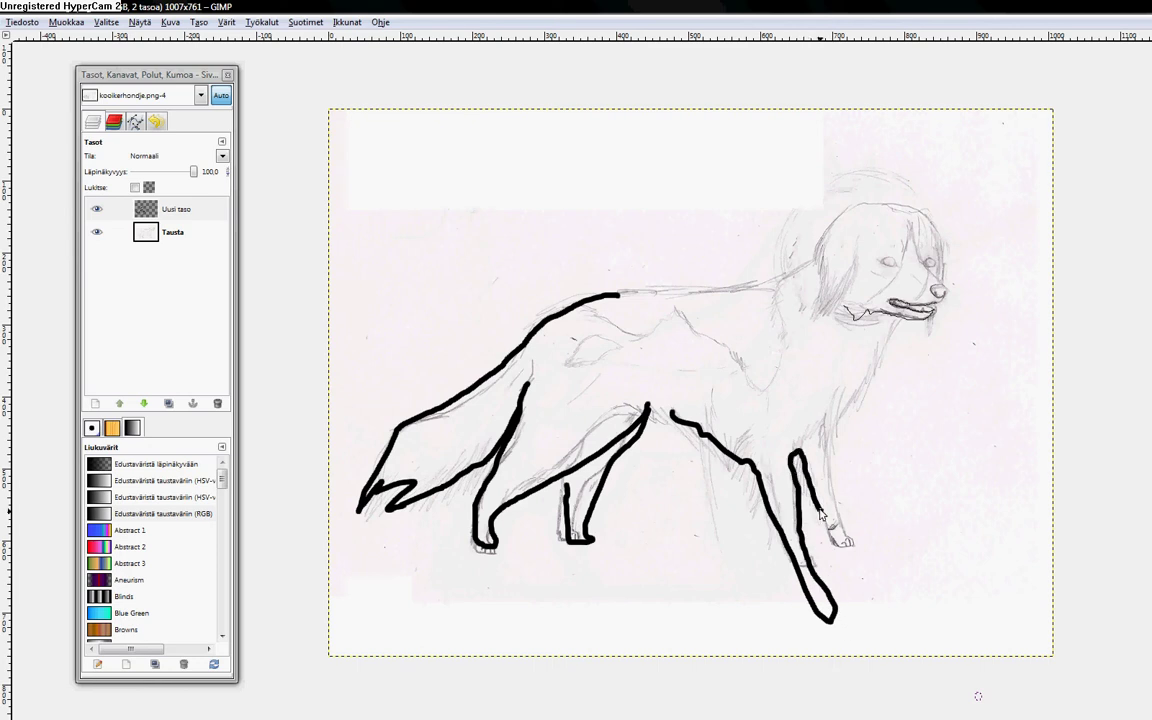
{"action": "mouse_move", "coordinate": [843, 520]}
{"action": "left_mouse_down"}
{"action": "mouse_move", "coordinate": [832, 480]}
{"action": "mouse_move", "coordinate": [875, 372]}
{"action": "left_mouse_up"}
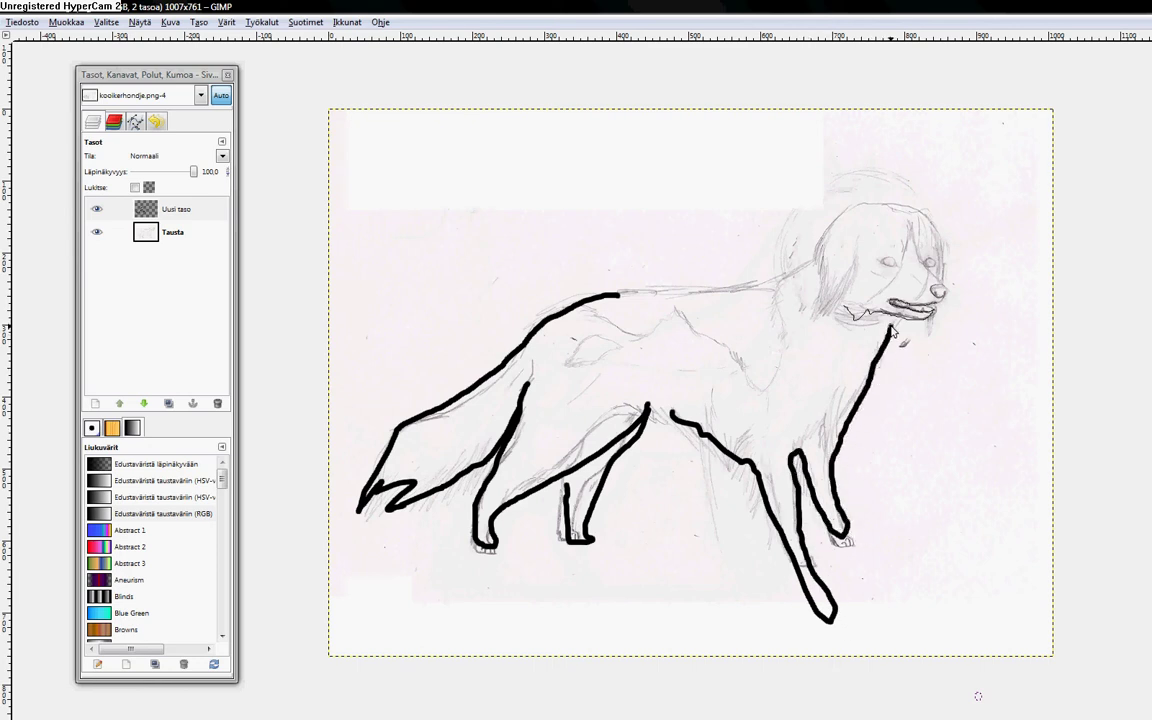
{"action": "left_click_drag", "start_coordinate": [832, 308], "coordinate": [858, 248]}
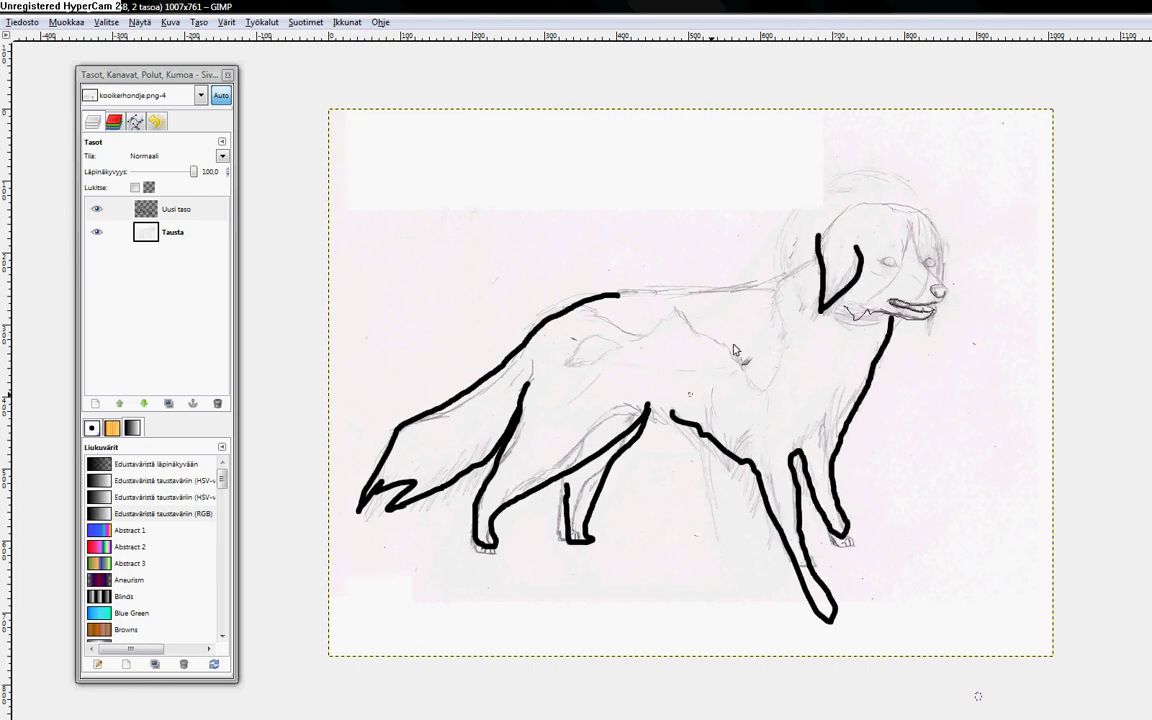
- Return to Notepad and write "Voi kiitos, hieno on <3" on a fresh line
{"action": "key", "text": "alt+Tab"}
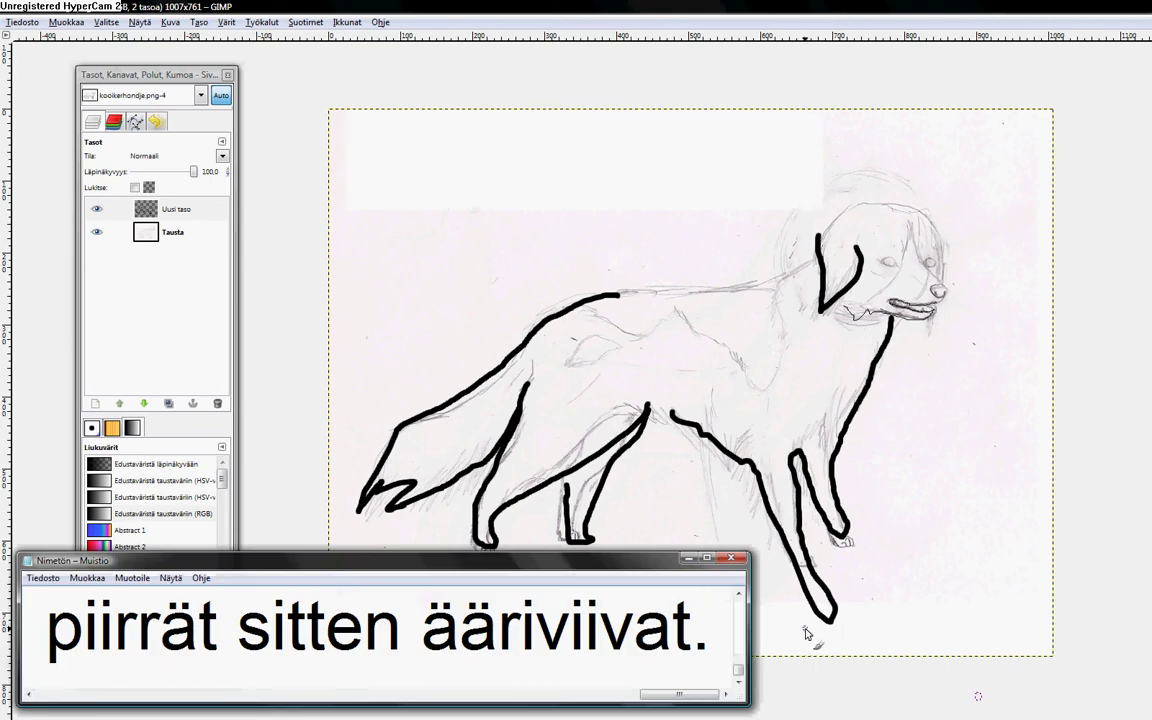
{"action": "key", "text": "ctrl+a"}
{"action": "key", "text": "Delete"}
{"action": "type", "text": "Voi kii"}
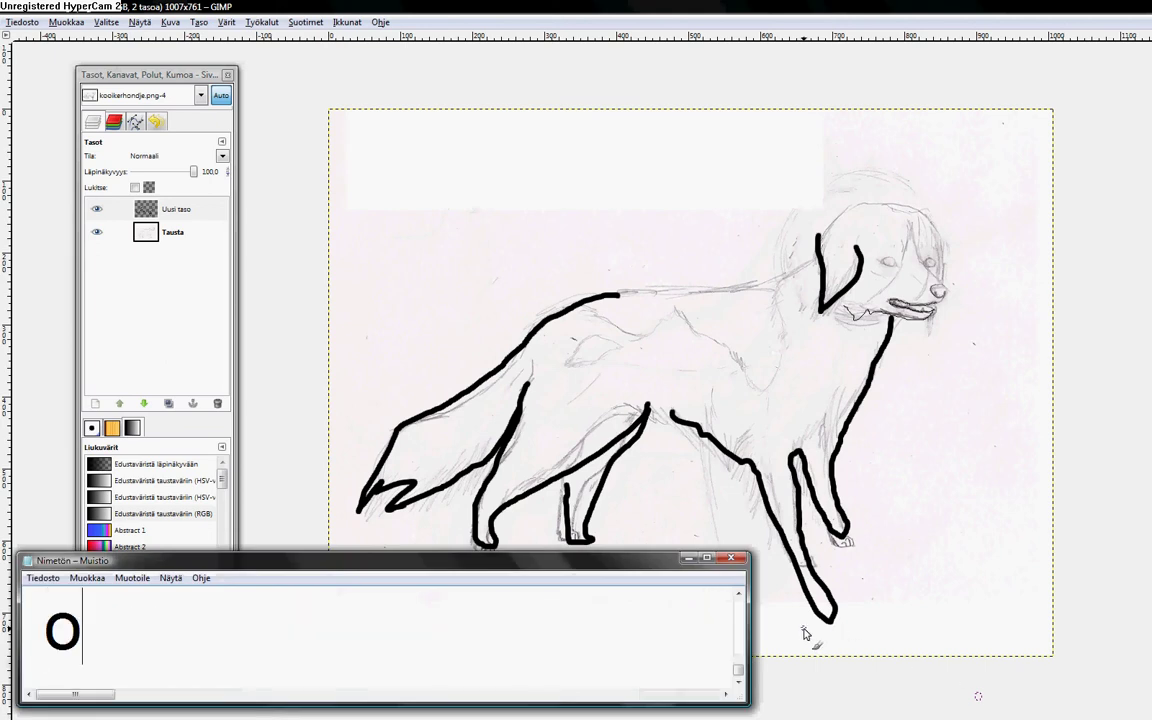
{"action": "type", "text": "tos, hi"}
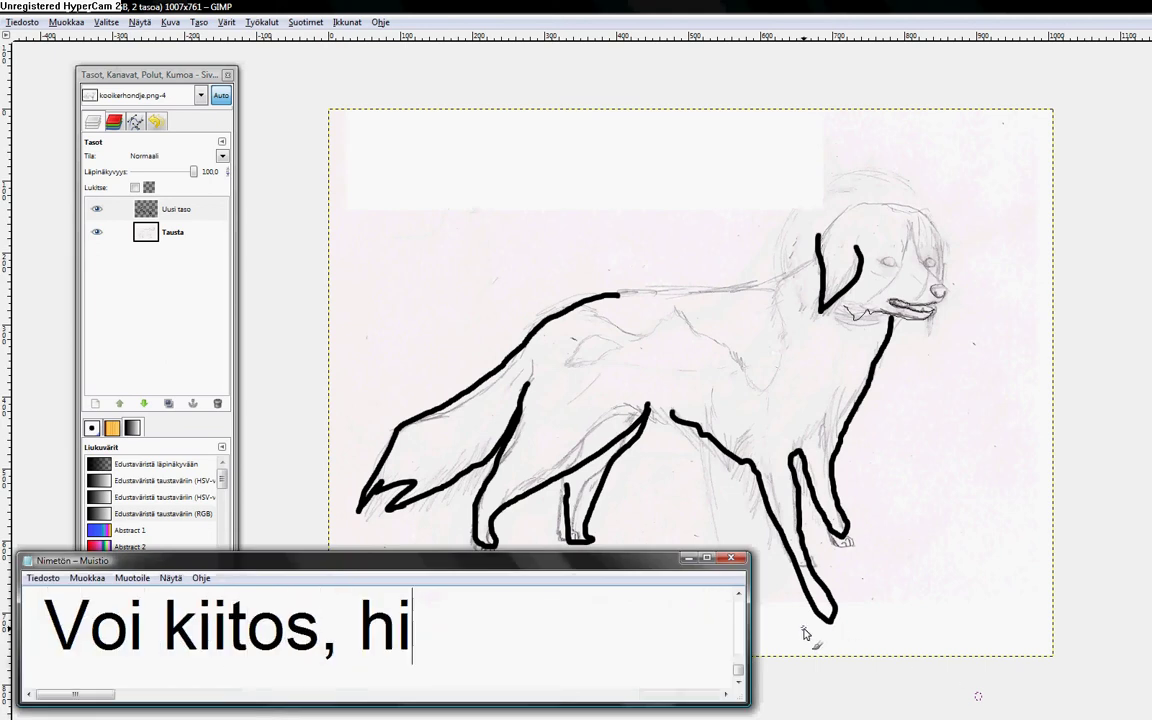
{"action": "type", "text": "eno on <3"}
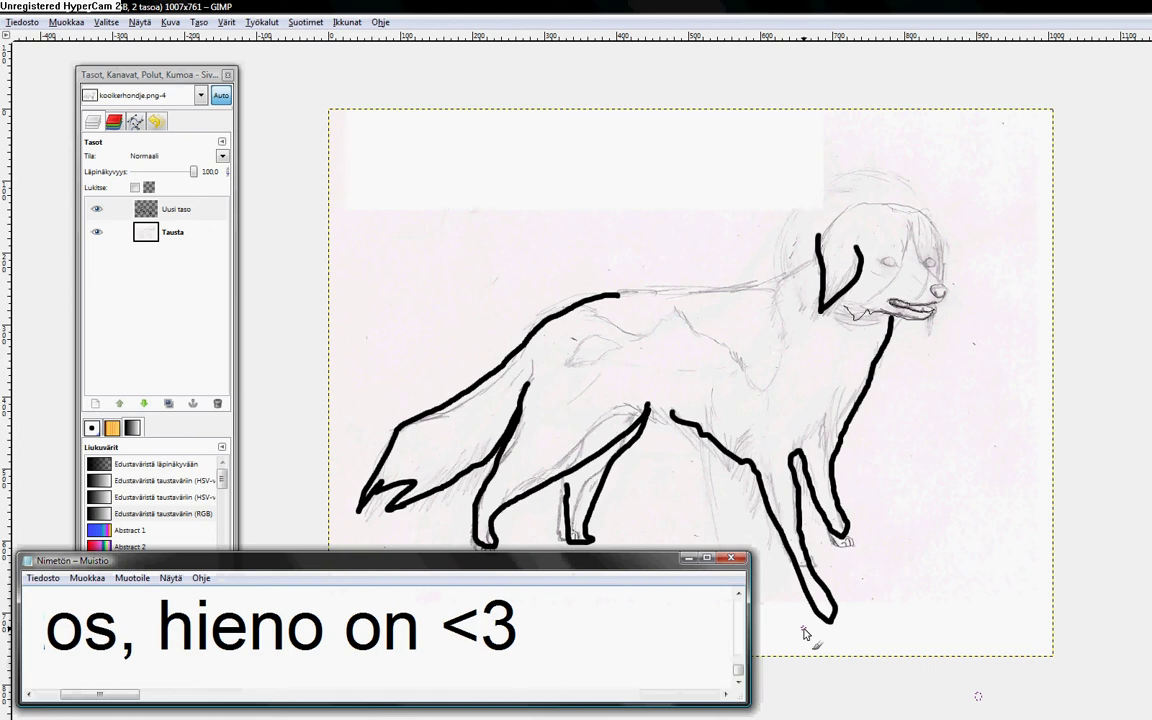
- Write the captions No ei, sitten painat sitä kohtaa ku "Tausta" and Painat joko silmää on separate fresh lines of the note
{"action": "key", "text": "ctrl+a"}
{"action": "type", "text": "No ei"}
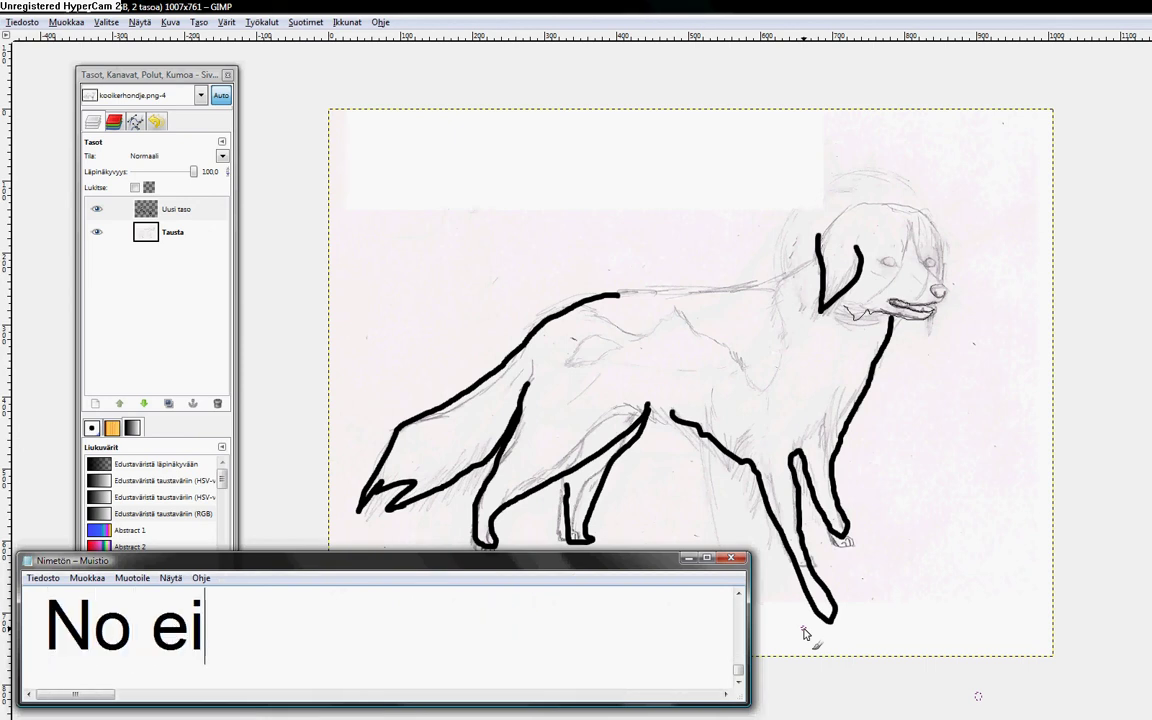
{"action": "type", "text": ", sitten"}
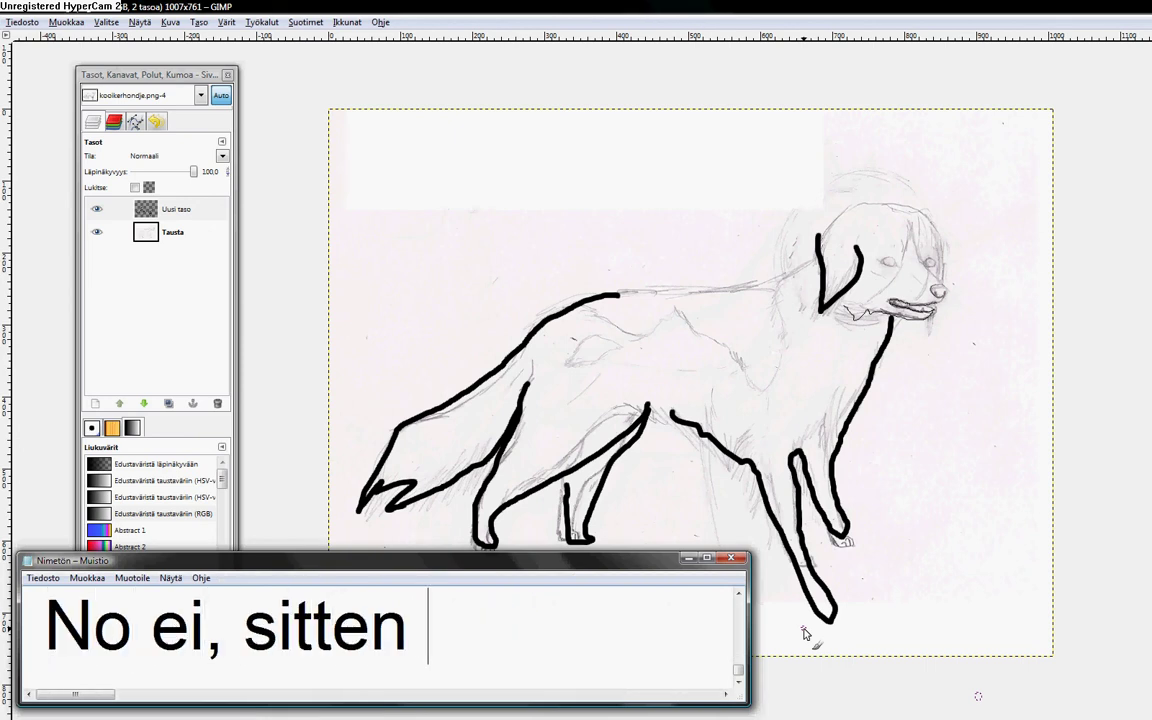
{"action": "type", "text": " painat sitä ko"}
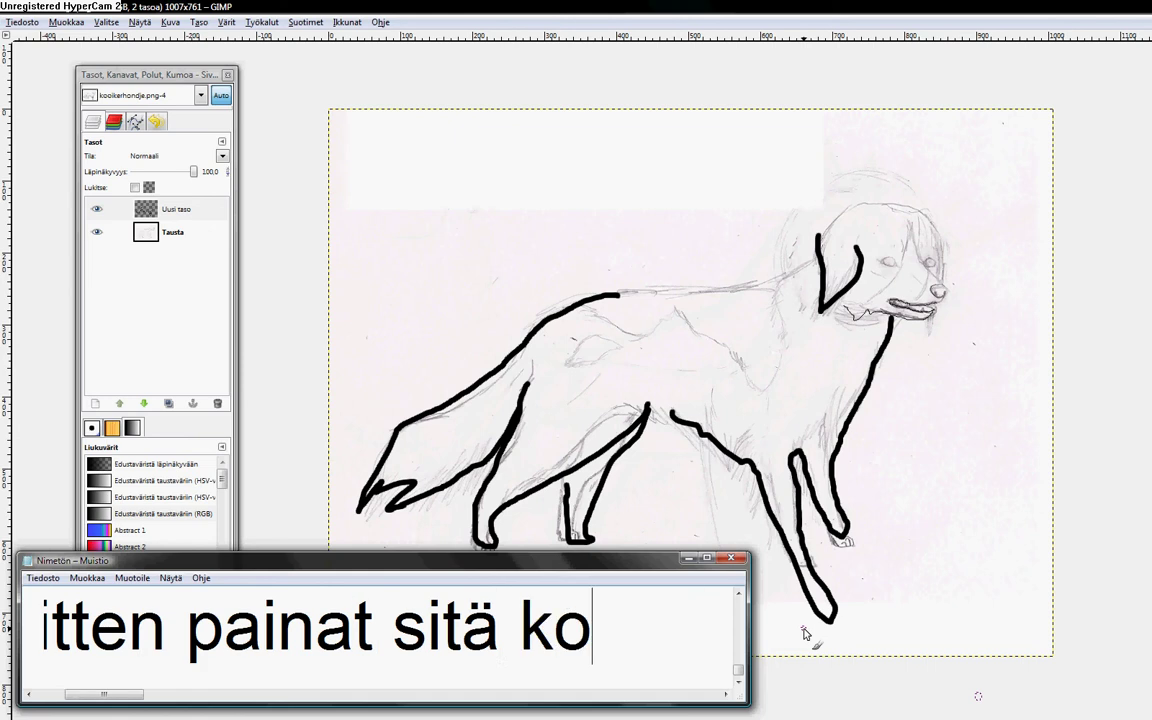
{"action": "type", "text": "htaa ku"}
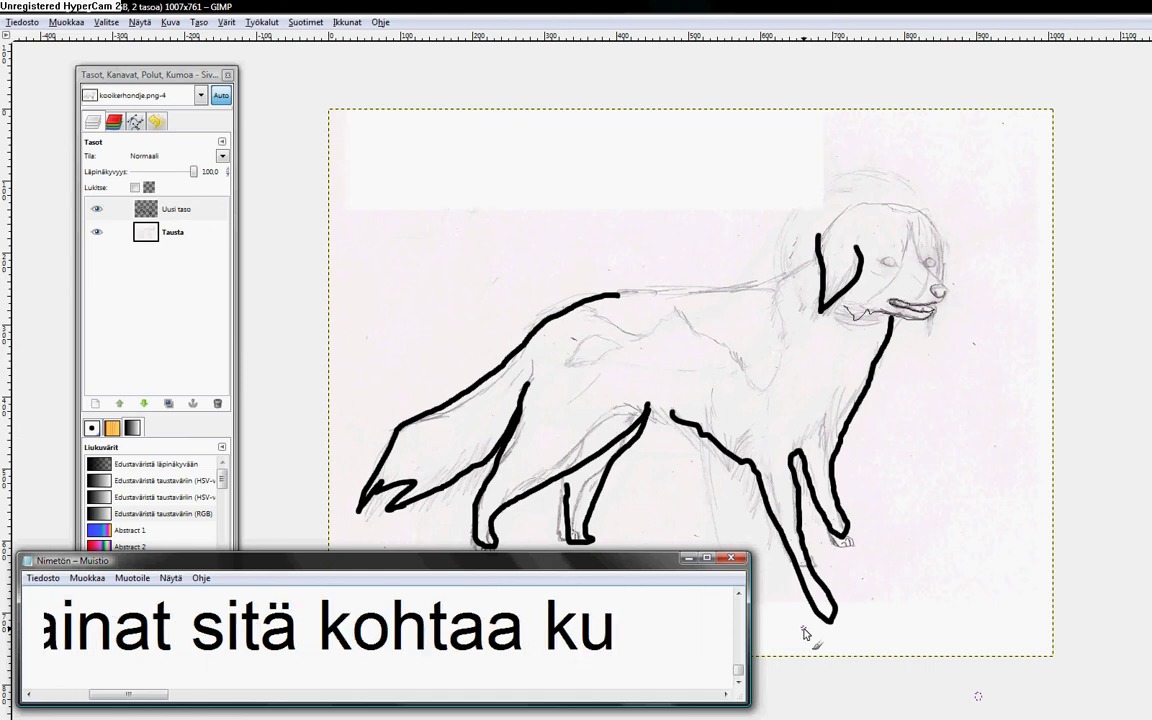
{"action": "type", "text": " \"Tausta\""}
{"action": "key", "text": "Return"}
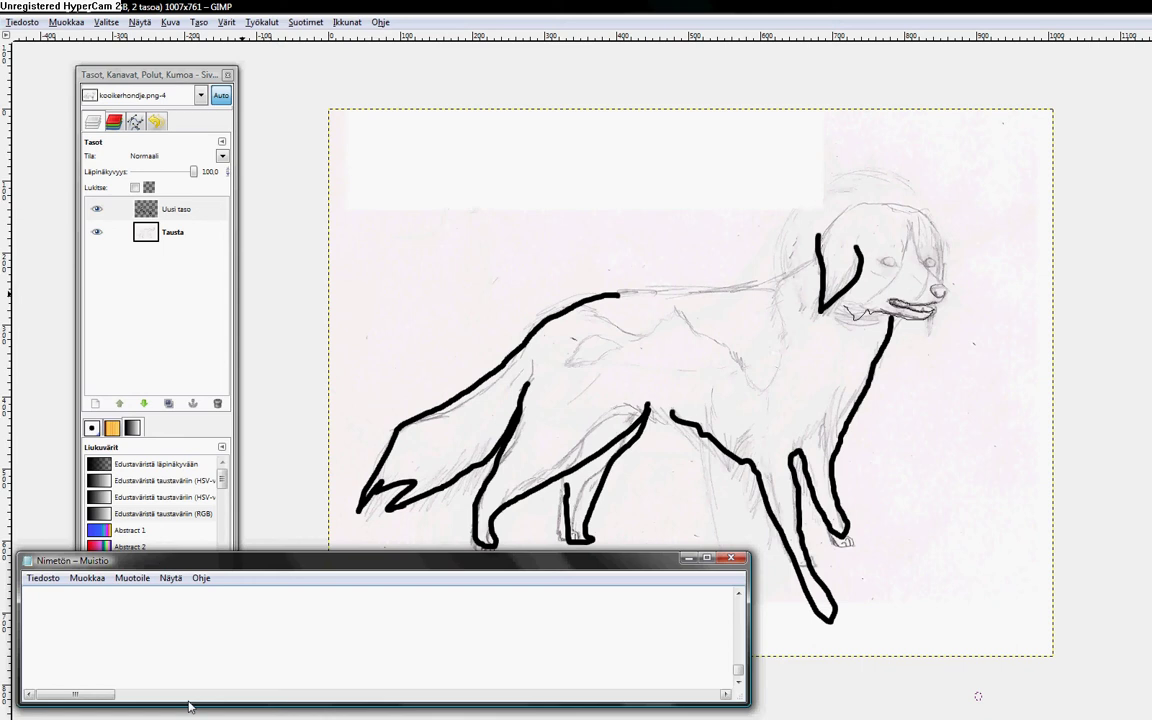
{"action": "type", "text": "Painat jo"}
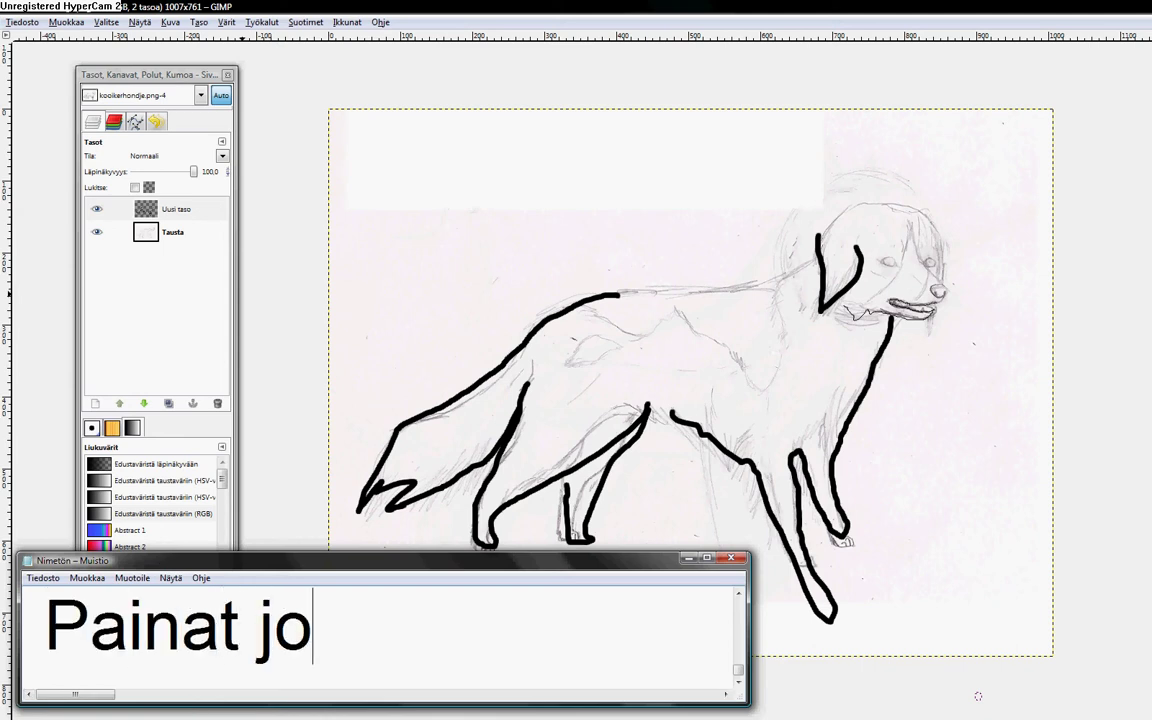
{"action": "type", "text": "ko silmää"}
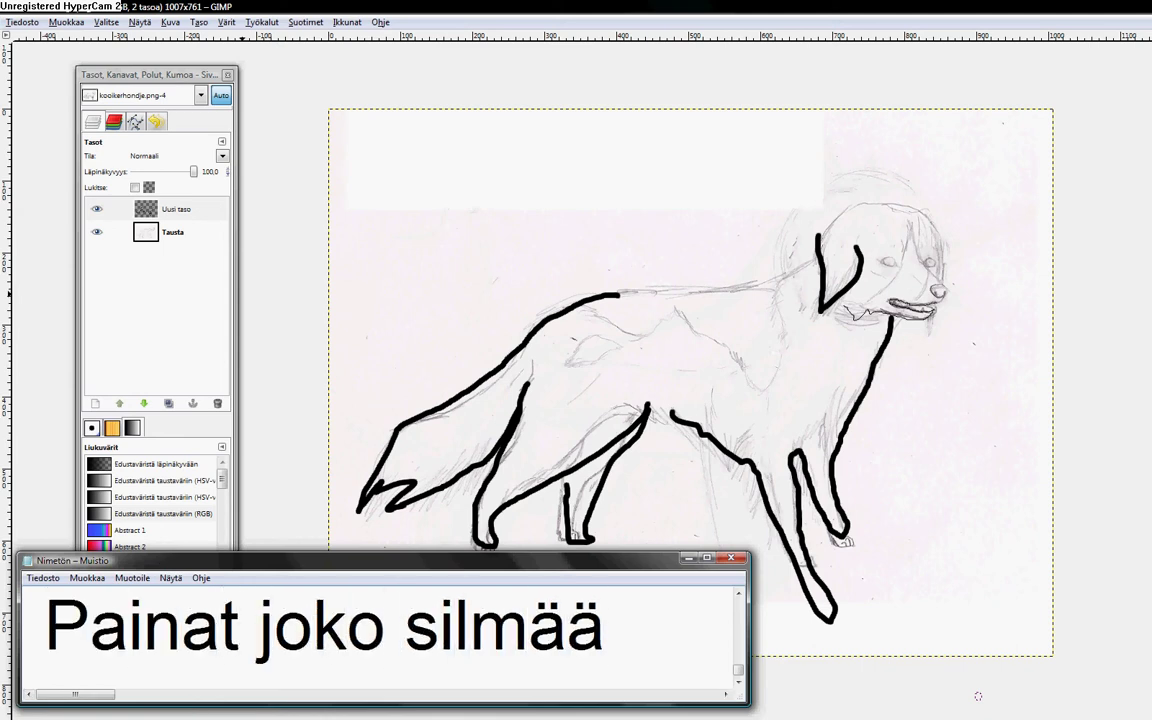
- Hide the Tausta layer in GIMP and return to the end of the note's text in Notepad
{"action": "left_click", "coordinate": [96, 232]}
{"action": "left_click", "coordinate": [96, 232]}
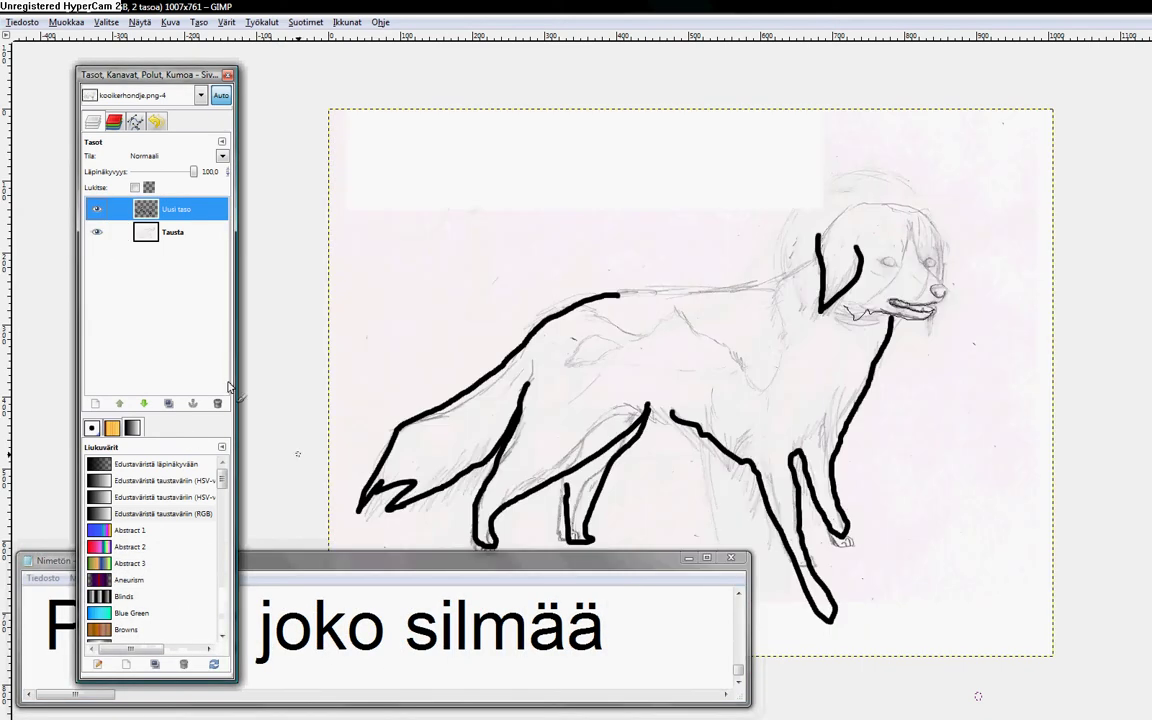
{"action": "left_click", "coordinate": [96, 232]}
{"action": "left_click", "coordinate": [640, 593]}
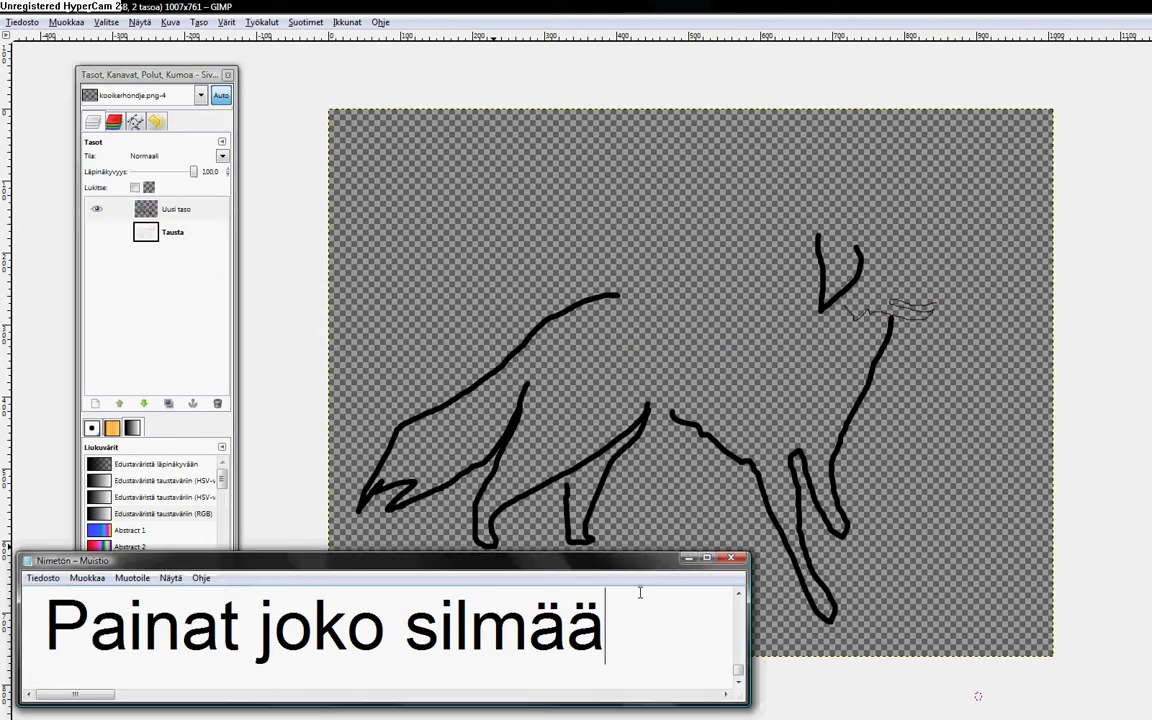
- Continue the note's line with ", tai poistat koko tason. Voit"
{"action": "type", "text": ", tai pois"}
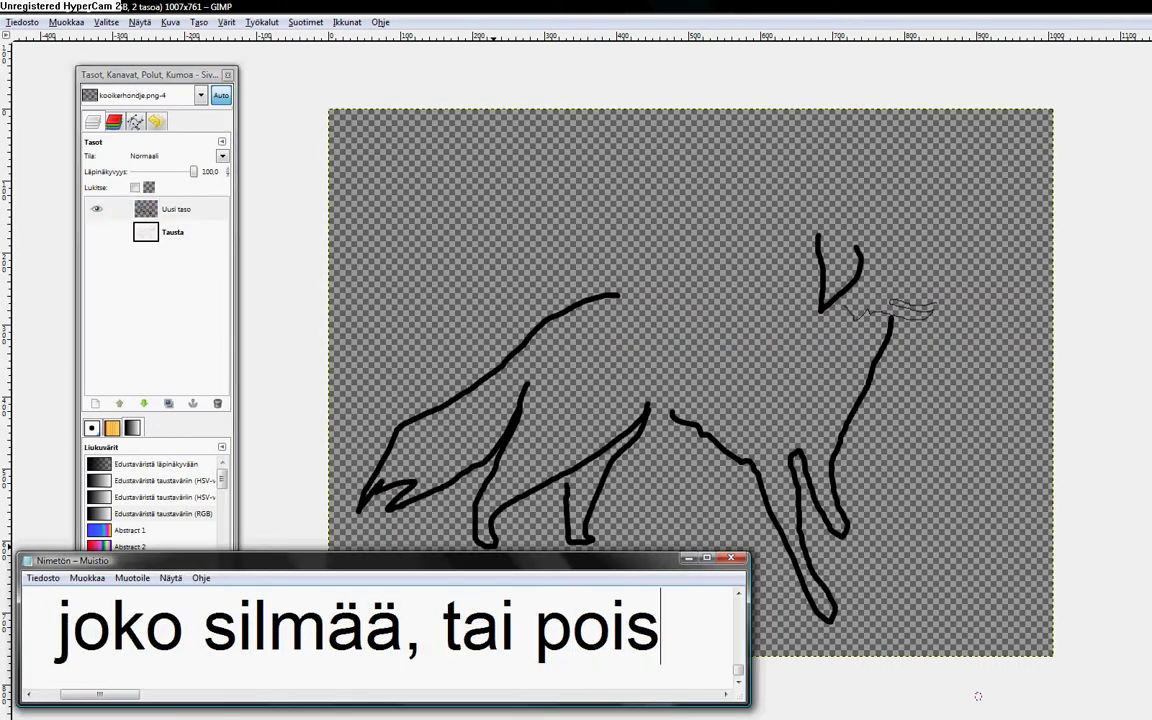
{"action": "type", "text": "tat koko t"}
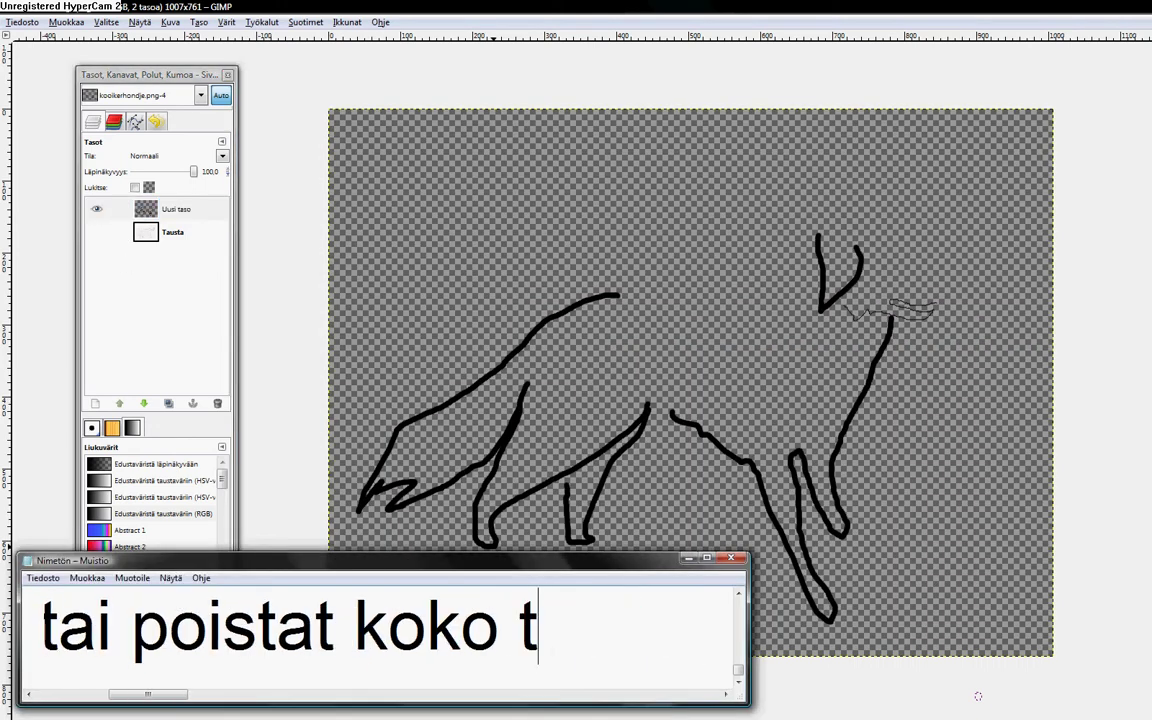
{"action": "type", "text": "ason. Voit"}
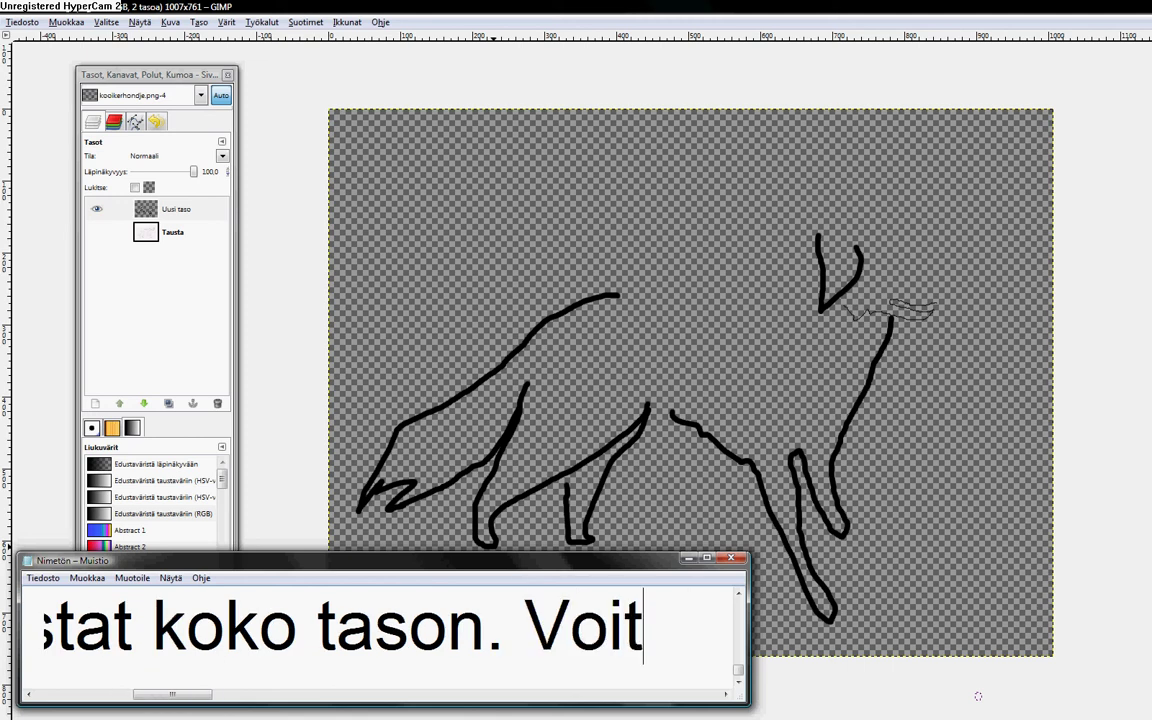
- Continue the same line with "myös värittää sen valkoiseks, kas näin 8D"
{"action": "type", "text": " py"}
{"action": "key", "text": "BackSpace"}
{"action": "key", "text": "BackSpace"}
{"action": "type", "text": "m"}
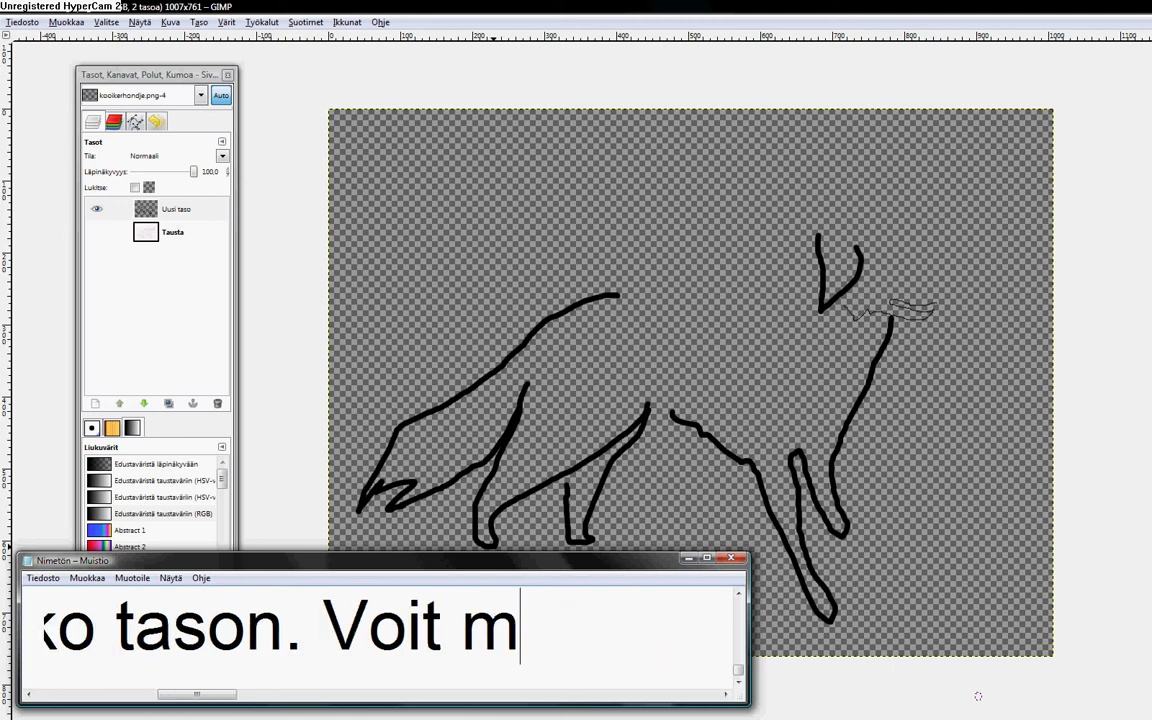
{"action": "type", "text": "yös väris"}
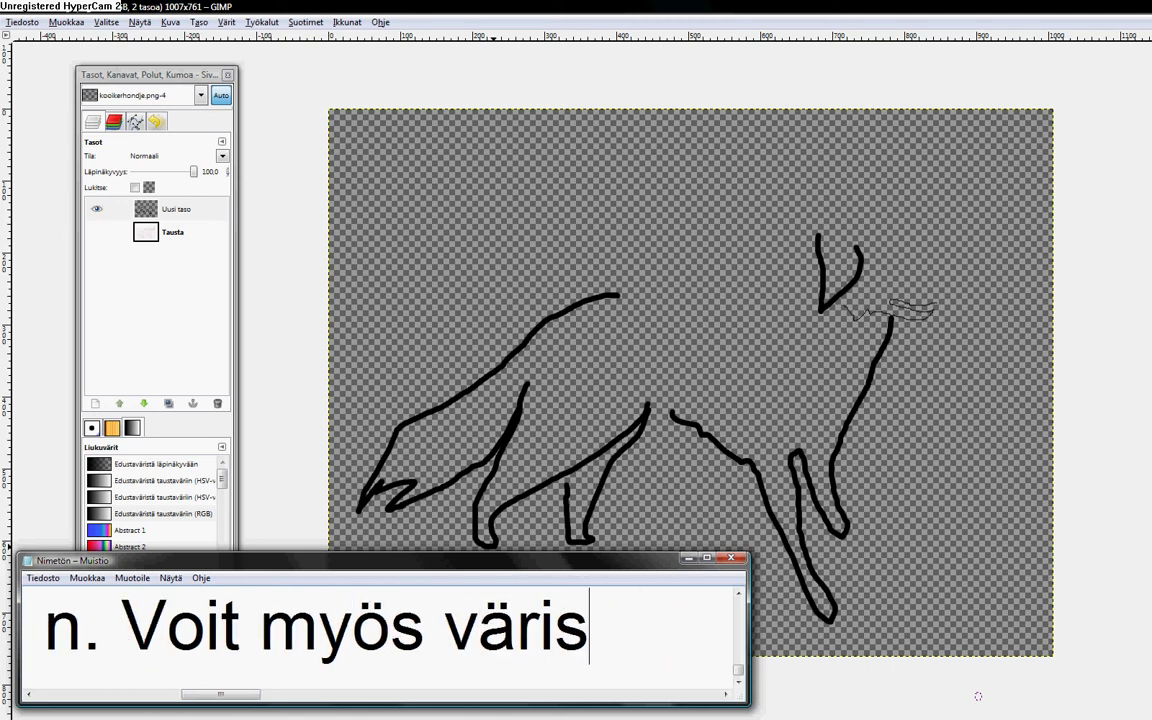
{"action": "key", "text": "BackSpace"}
{"action": "type", "text": "ttää sen valko"}
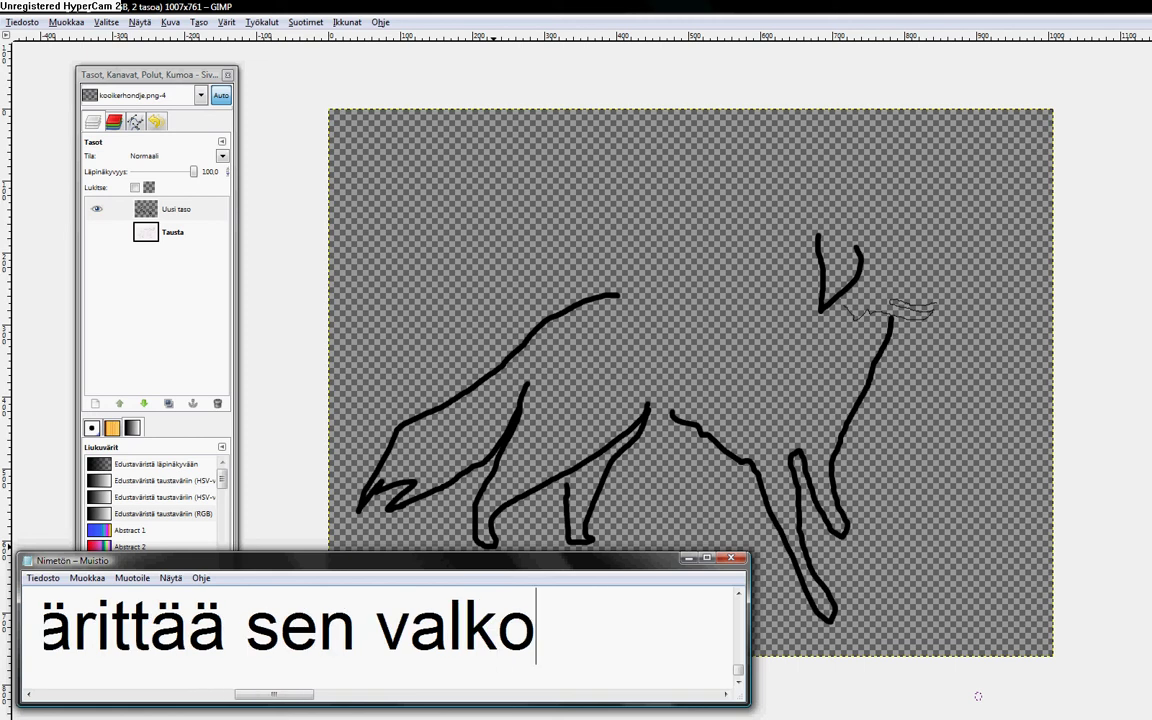
{"action": "type", "text": "iseks, kas "}
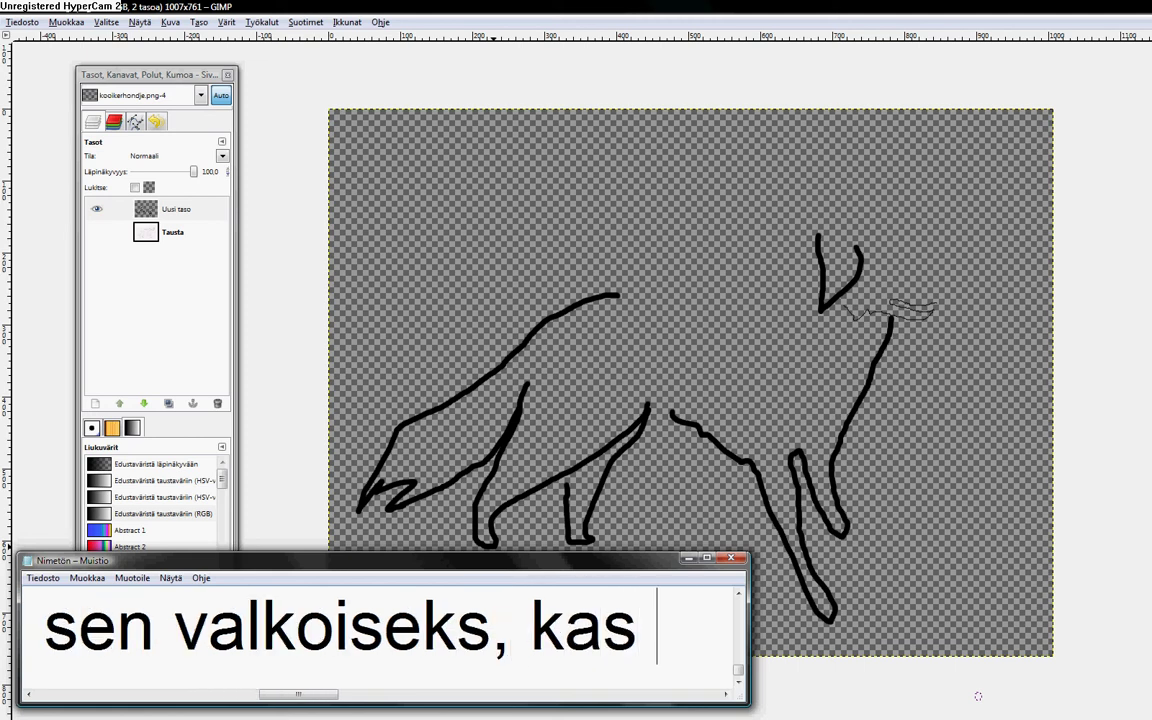
{"action": "type", "text": "näin 8D"}
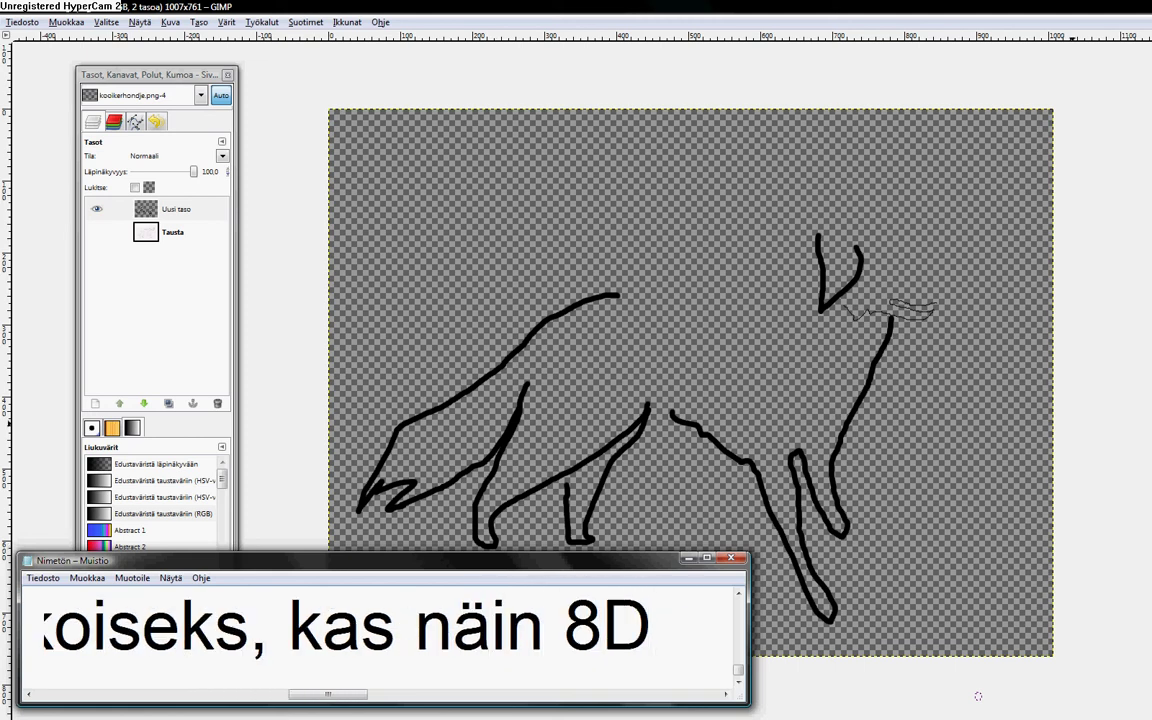
- Show the Tausta layer in GIMP and erase its entire dog sketch to white, undoing the last two edits beforehand
{"action": "left_click", "coordinate": [978, 696]}
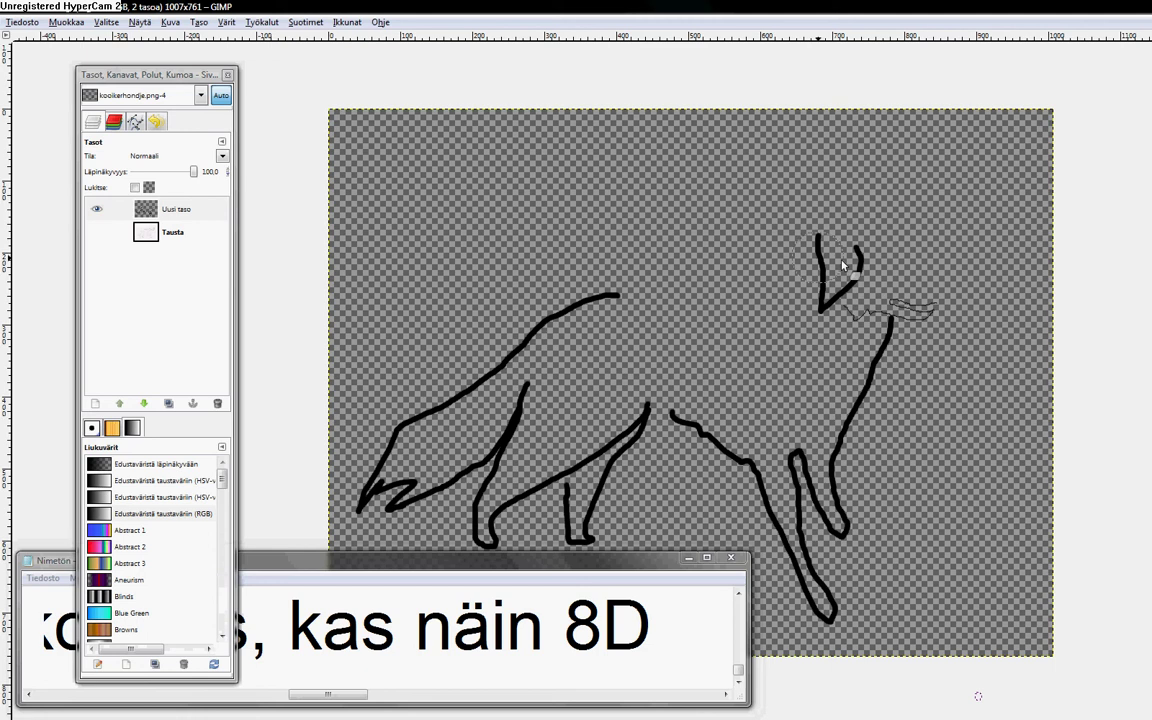
{"action": "left_click", "coordinate": [96, 232]}
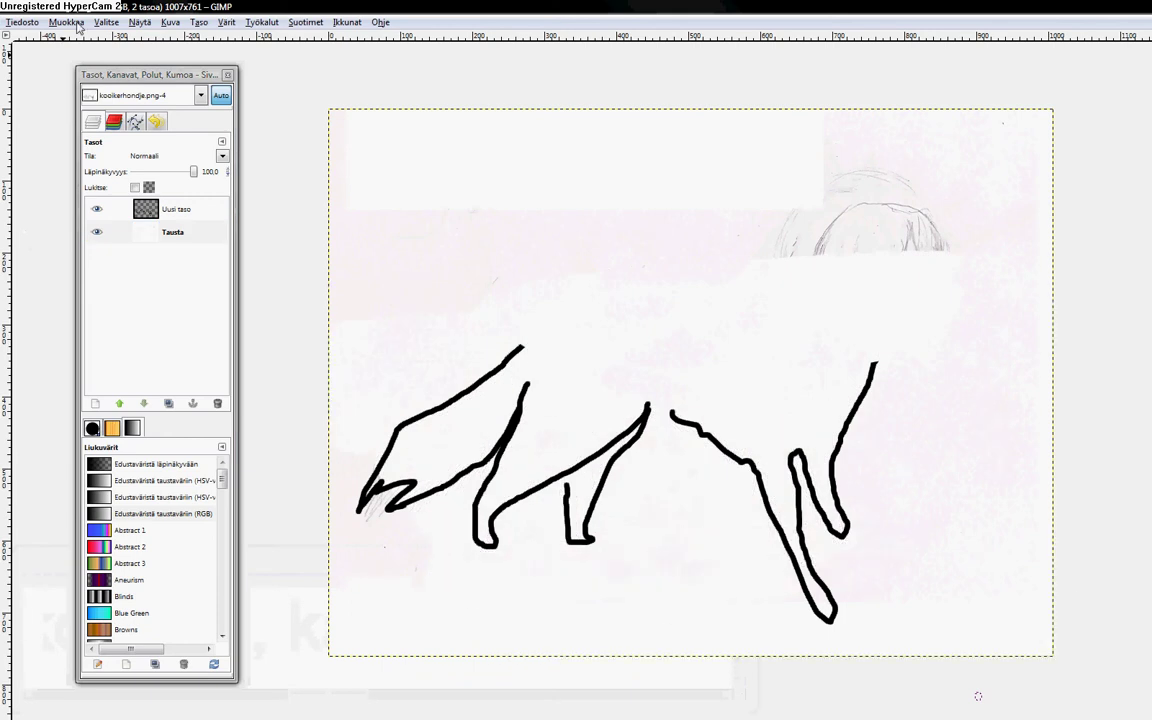
{"action": "left_click", "coordinate": [68, 22]}
{"action": "left_click", "coordinate": [72, 36]}
{"action": "left_click", "coordinate": [68, 22]}
{"action": "left_click", "coordinate": [72, 36]}
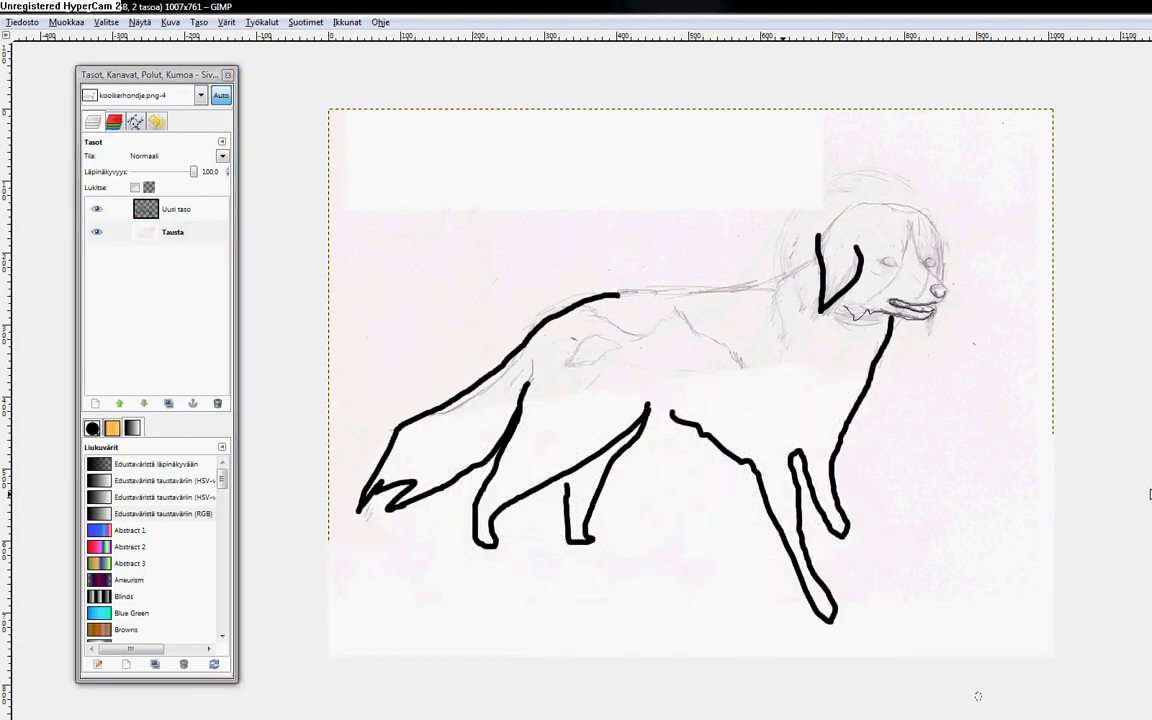
{"action": "mouse_move", "coordinate": [720, 340]}
{"action": "left_mouse_down"}
{"action": "mouse_move", "coordinate": [740, 378]}
{"action": "mouse_move", "coordinate": [650, 250]}
{"action": "mouse_move", "coordinate": [676, 155]}
{"action": "left_mouse_up"}
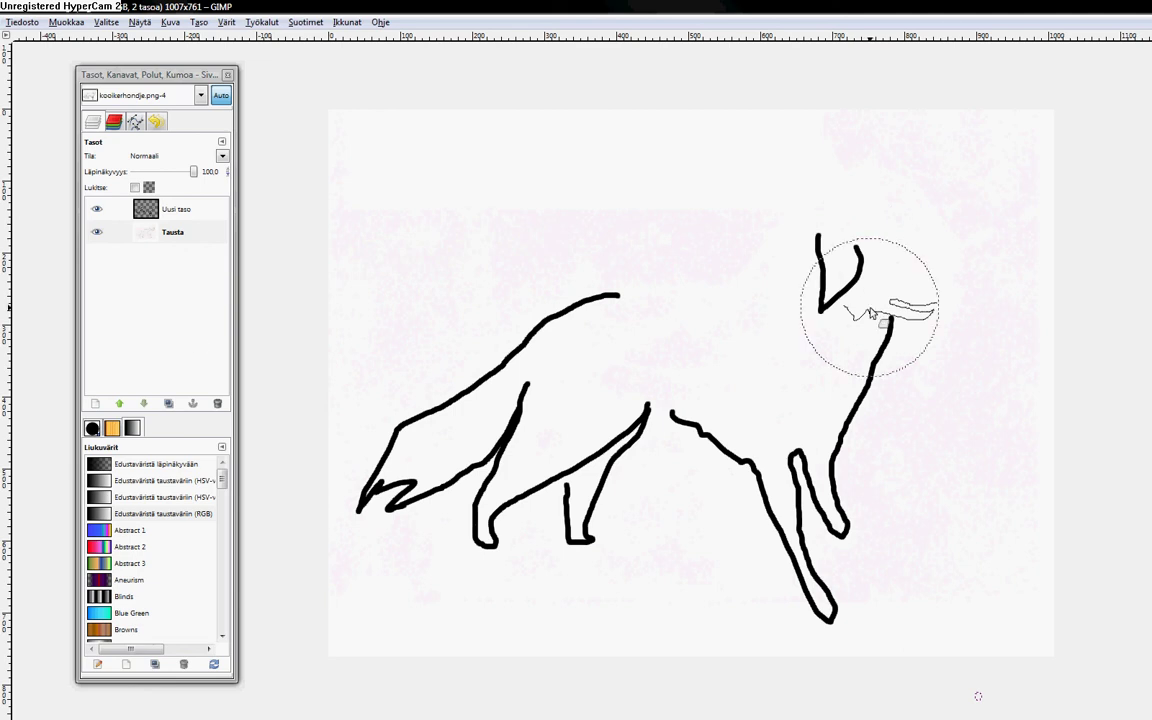
{"action": "left_click", "coordinate": [97, 236]}
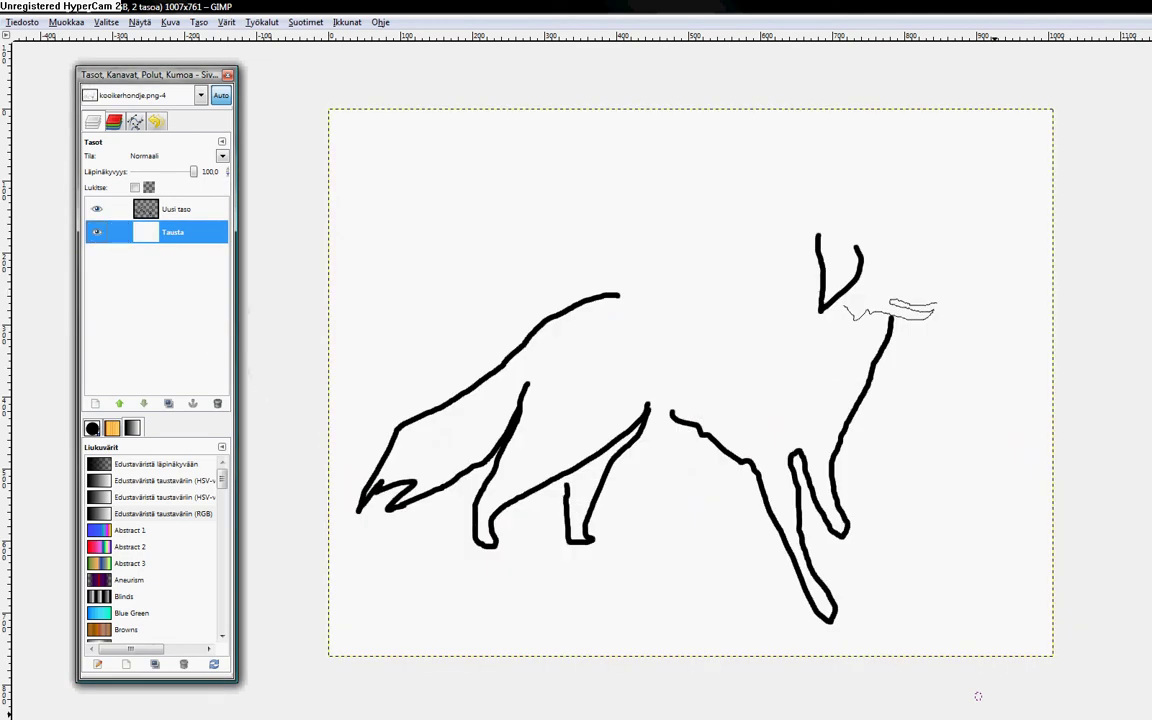
- Return to Notepad and replace the note's text with "Ja siinä on hienon koirulin ääriviivat!"
{"action": "mouse_move", "coordinate": [929, 719]}
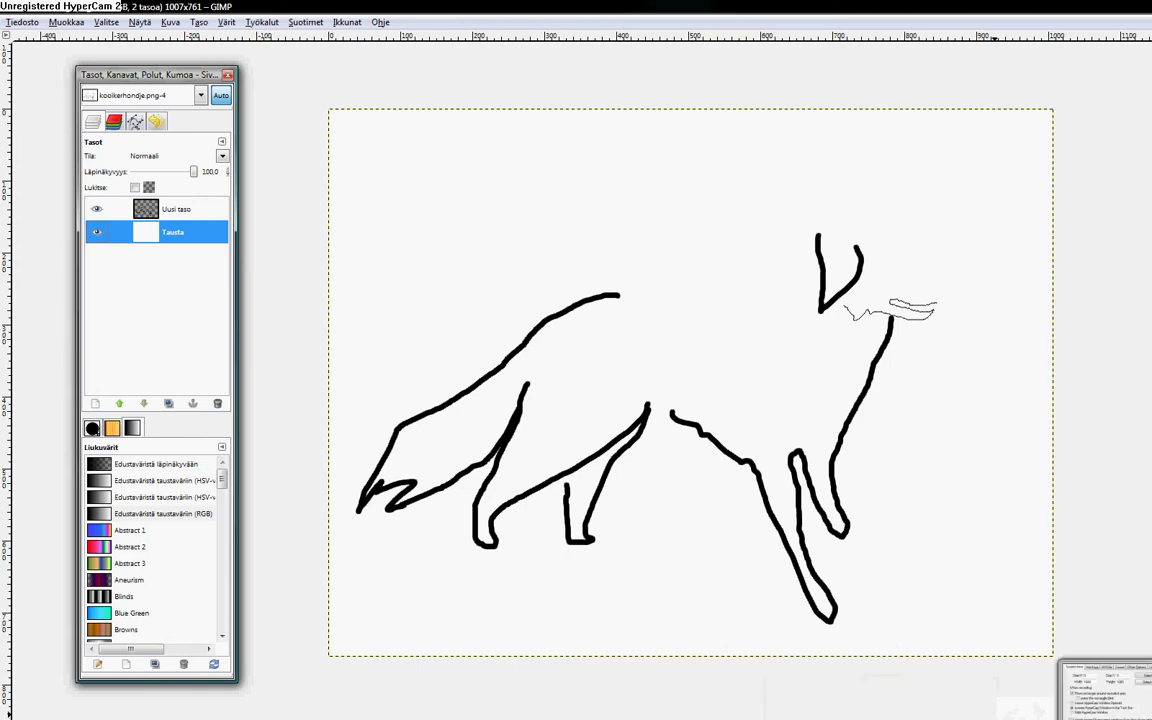
{"action": "left_click", "coordinate": [929, 719]}
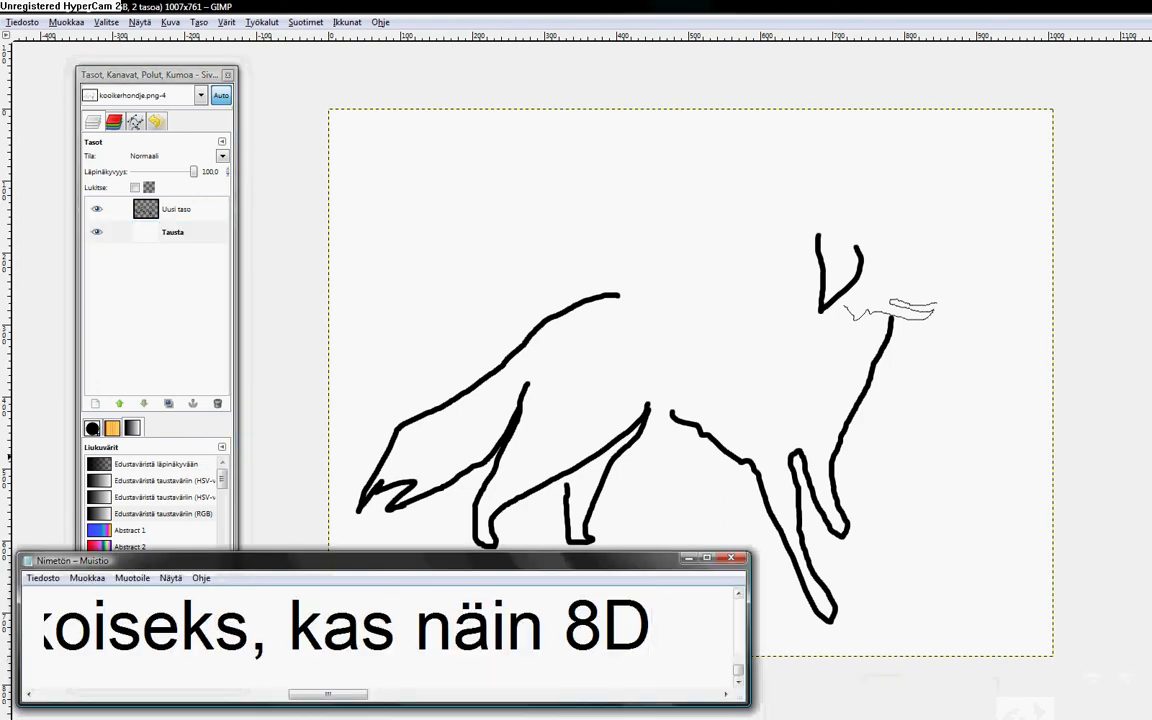
{"action": "key", "text": "ctrl+a"}
{"action": "key", "text": "BackSpace"}
{"action": "type", "text": "Ja siinä on "}
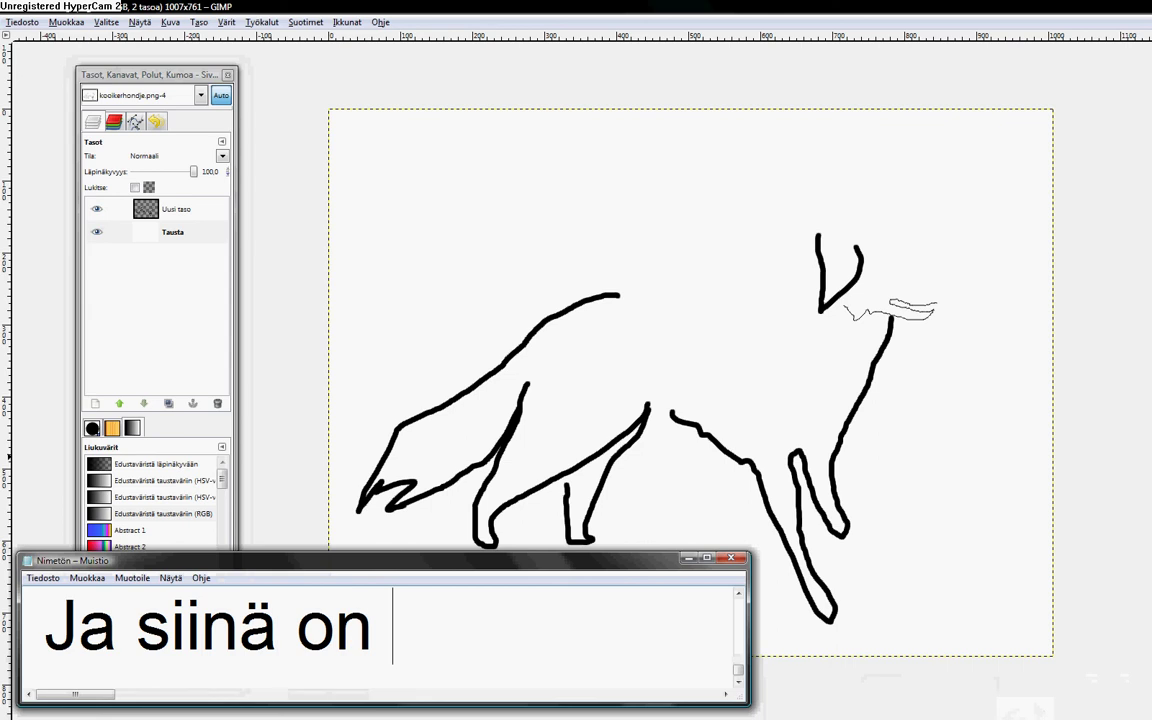
{"action": "type", "text": "hienon koi"}
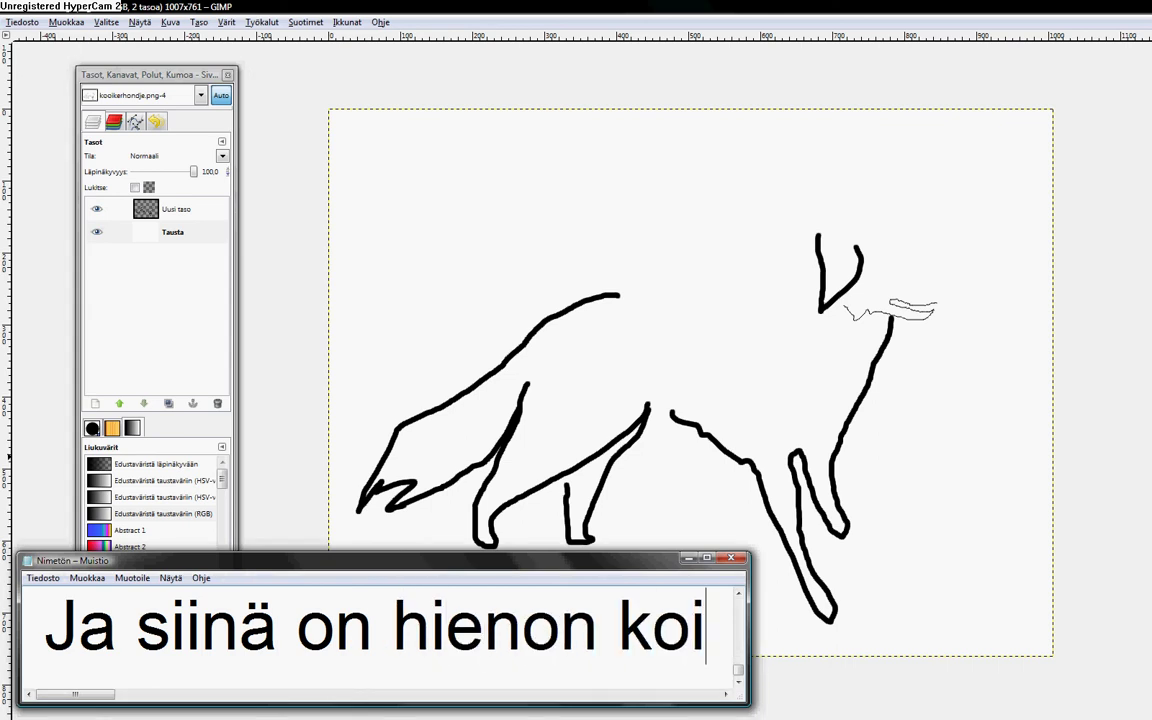
{"action": "type", "text": "rulin åä"}
{"action": "key", "text": "BackSpace"}
{"action": "key", "text": "BackSpace"}
{"action": "type", "text": "ä"}
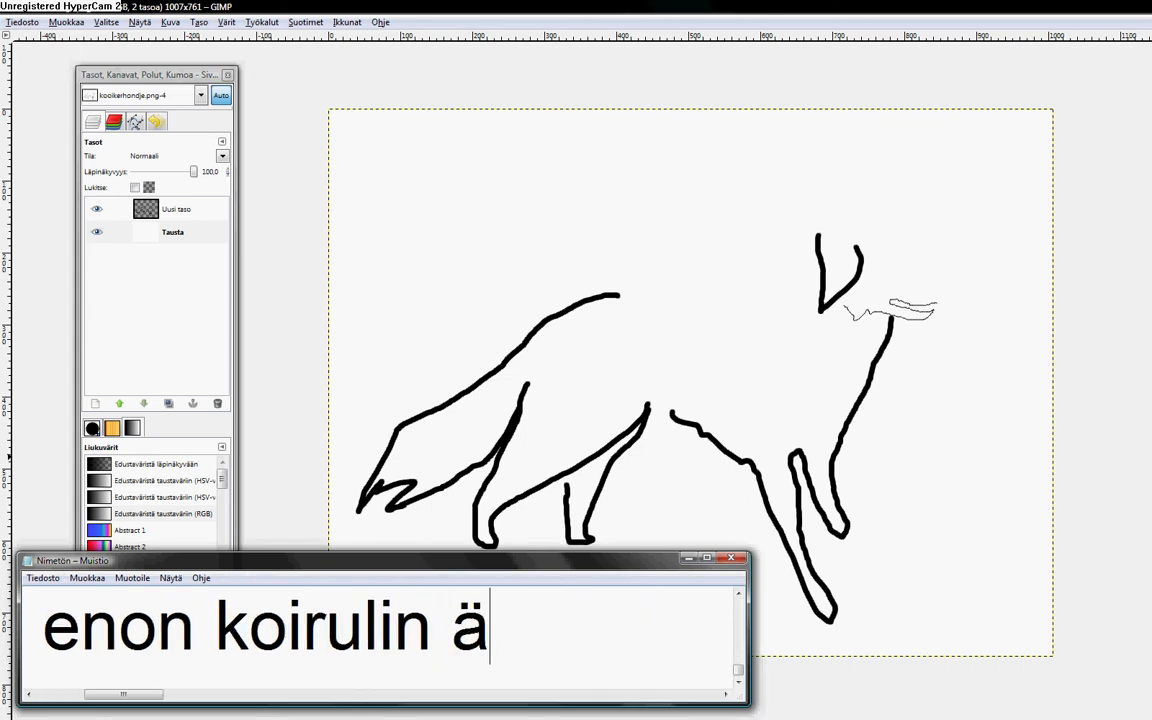
{"action": "type", "text": "äriviivat!"}
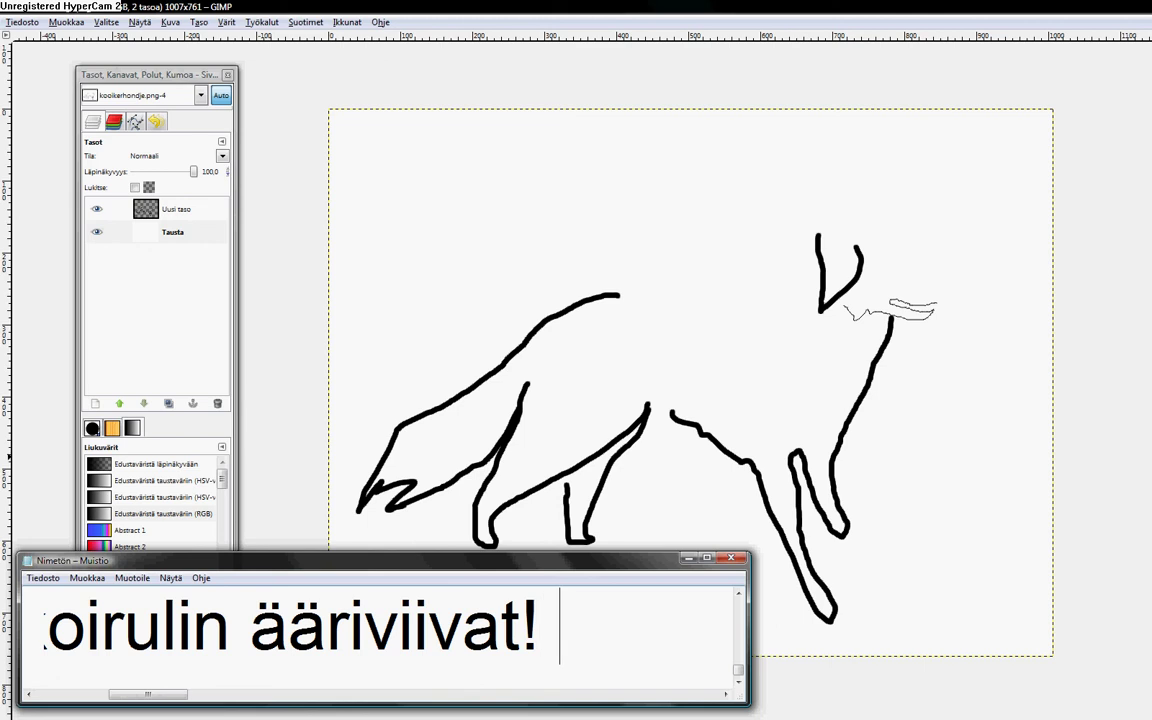
- Continue the caption with "O3O Sitten väriä", and clear the note's text
{"action": "type", "text": " O3O"}
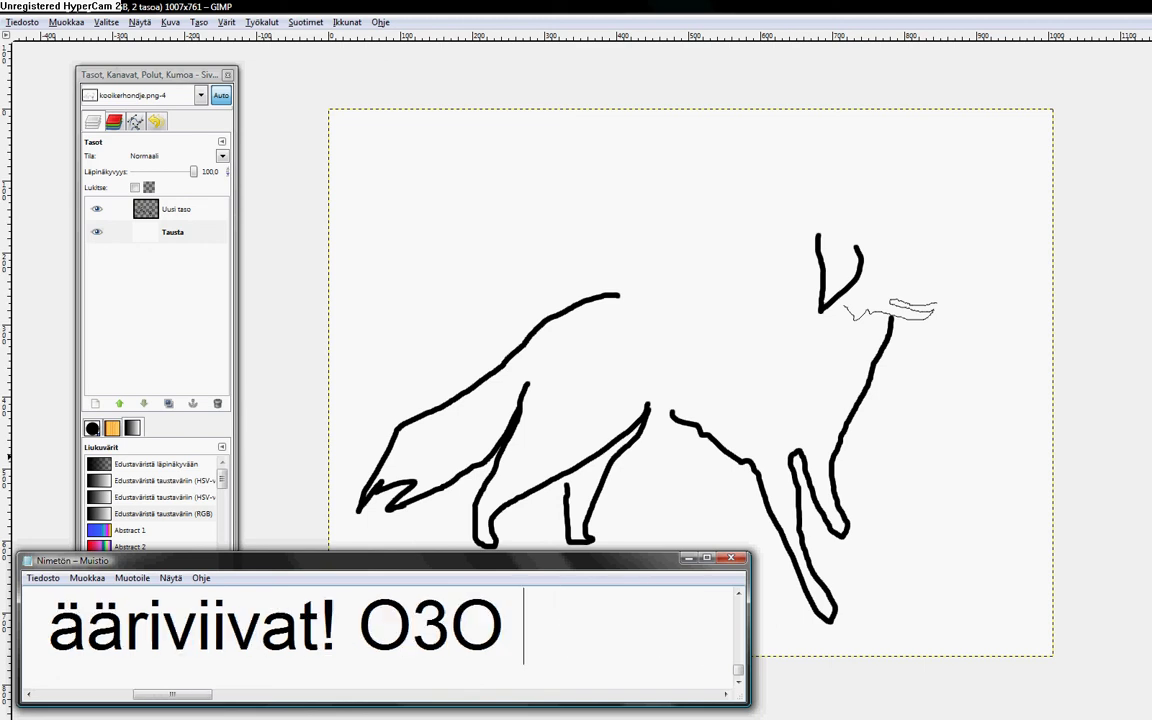
{"action": "type", "text": " Sitten väriä"}
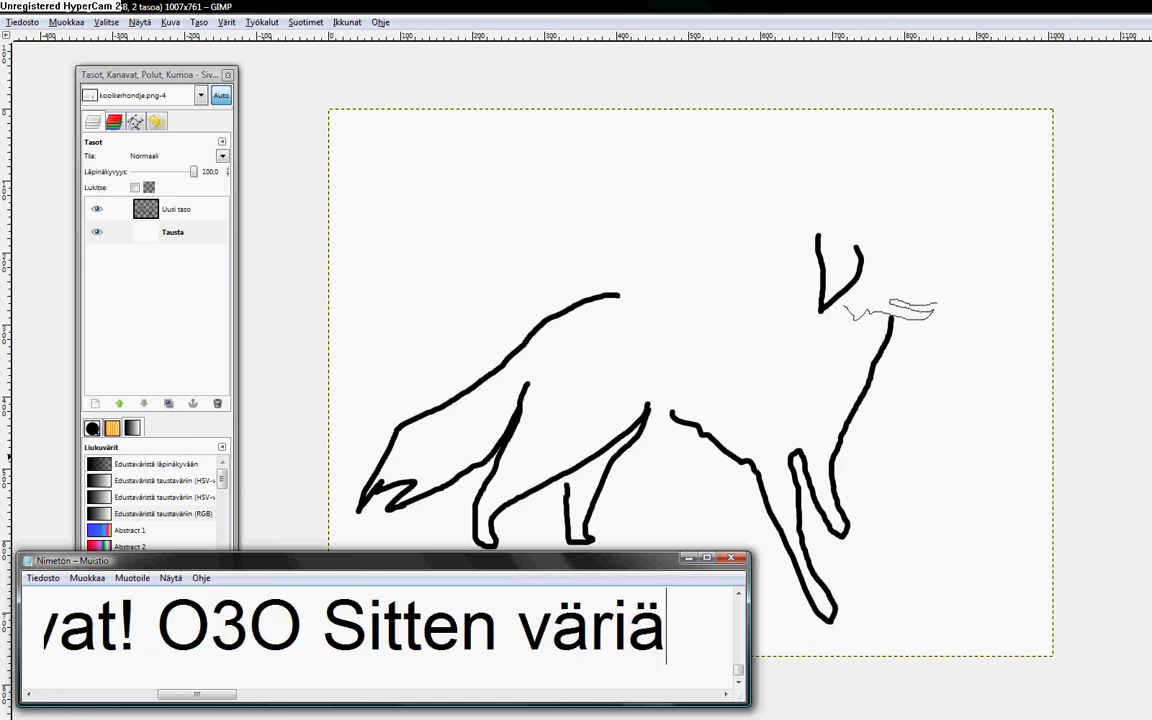
{"action": "key", "text": "ctrl+a"}
{"action": "key", "text": "BackSpace"}
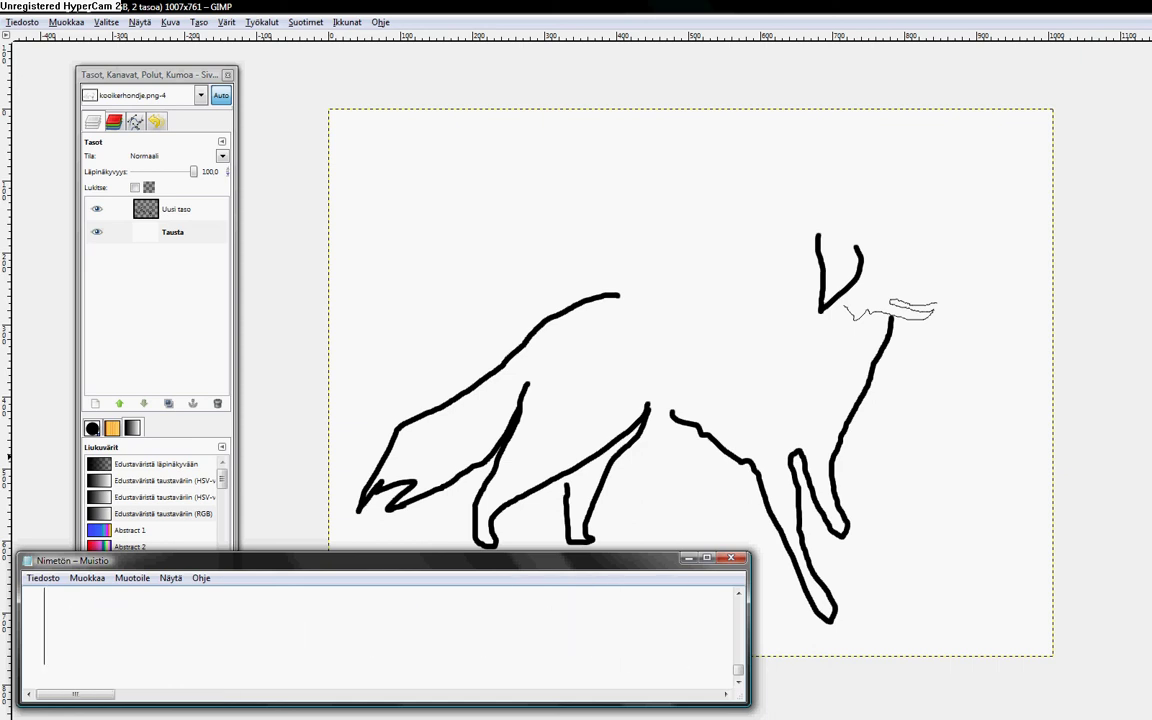
- In GIMP, add a new transparent 1007 × 761 px layer directly above Tausta and select it
{"action": "left_click", "coordinate": [150, 231]}
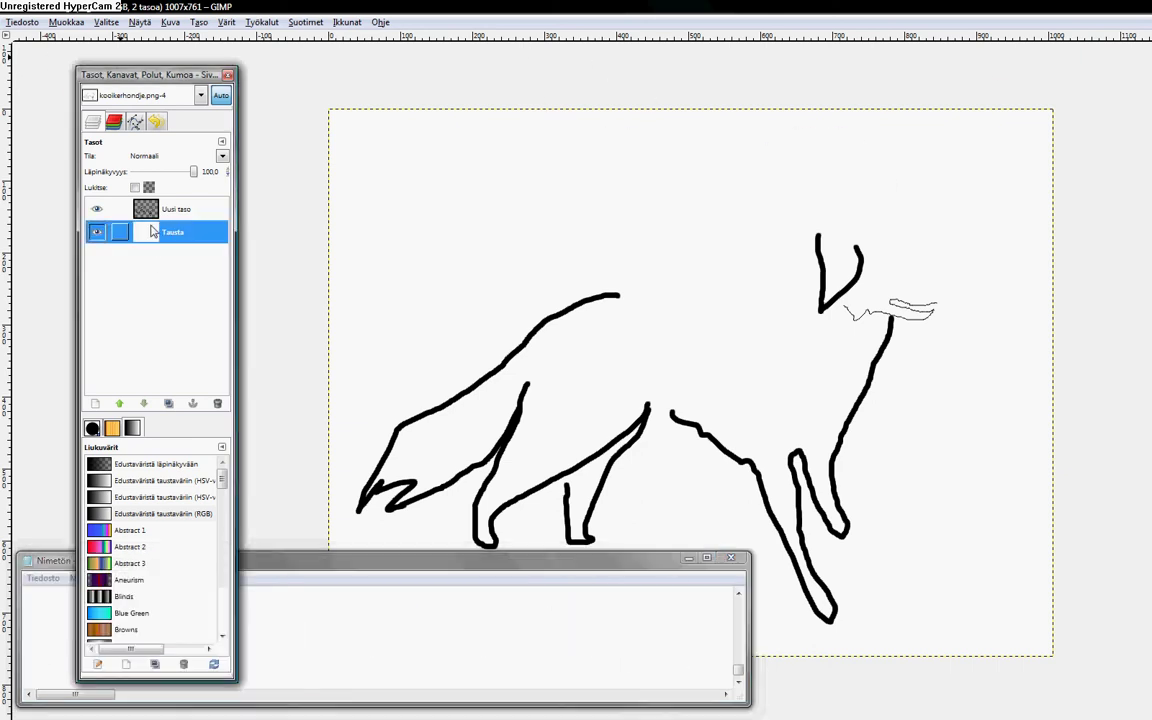
{"action": "right_click", "coordinate": [592, 403]}
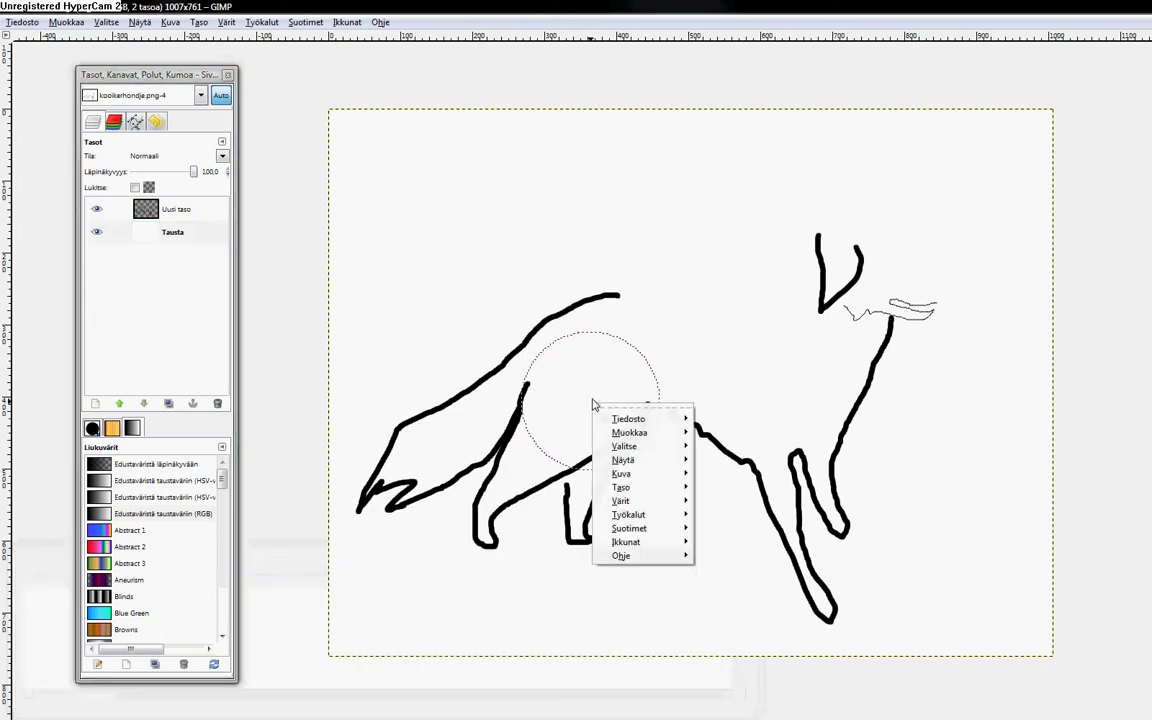
{"action": "mouse_move", "coordinate": [641, 488]}
{"action": "left_click", "coordinate": [735, 495]}
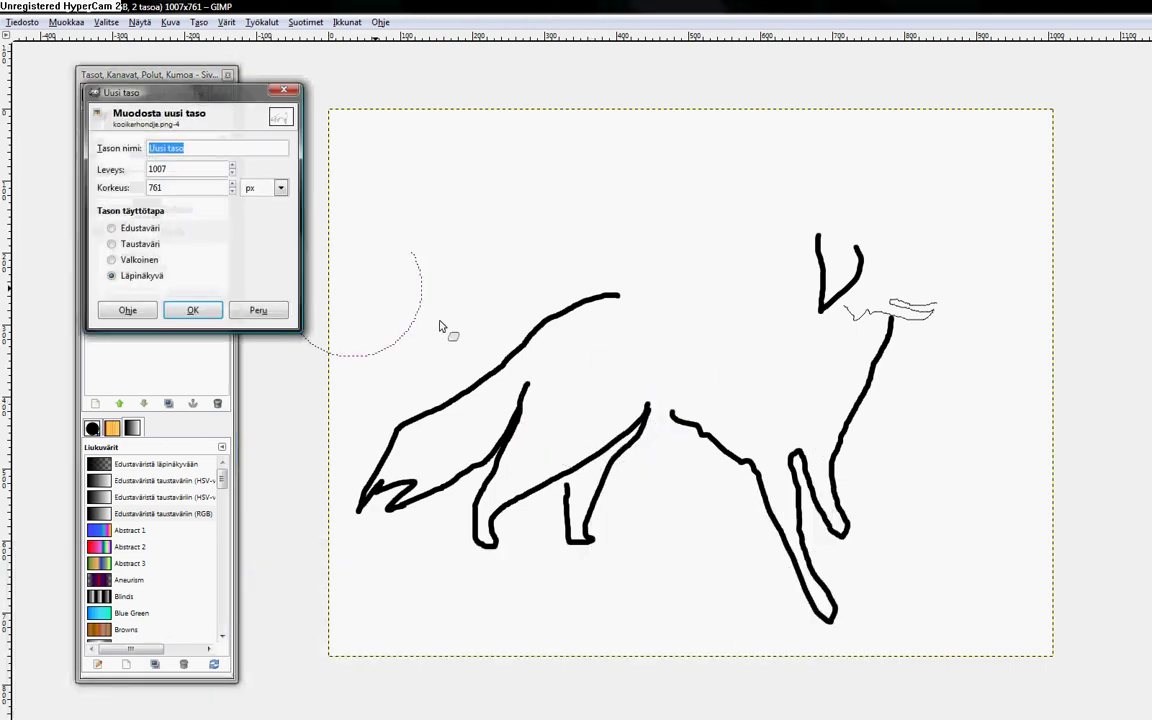
{"action": "left_click", "coordinate": [185, 306]}
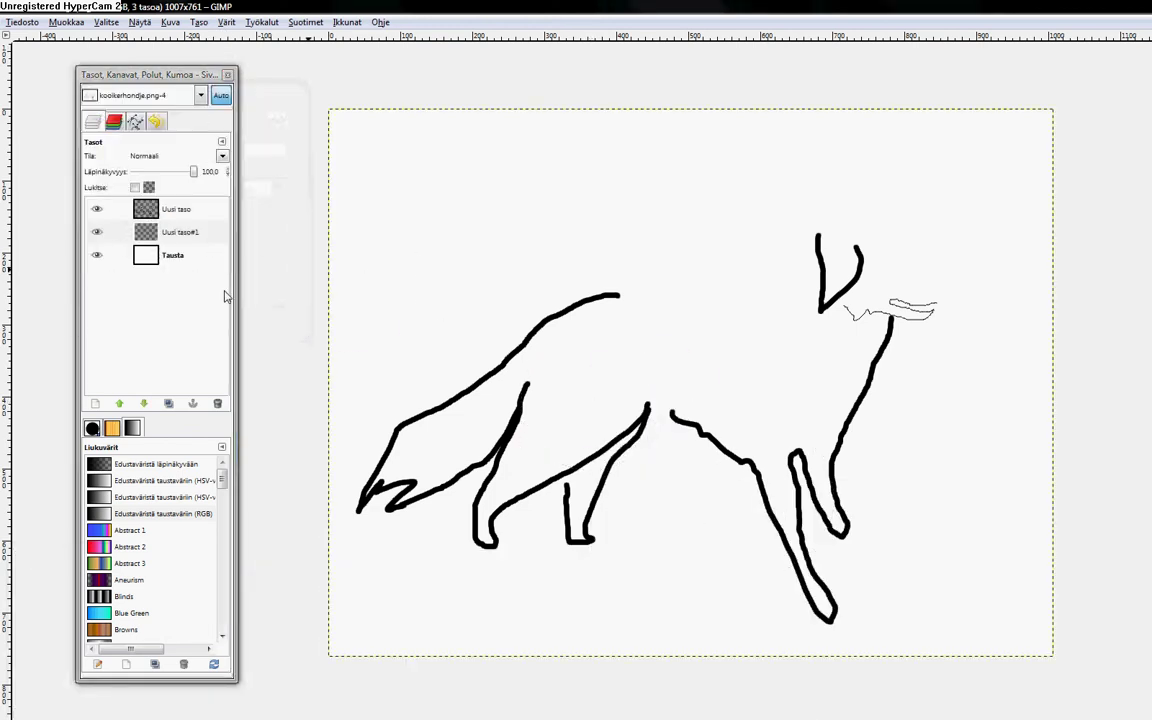
{"action": "left_click", "coordinate": [158, 237]}
- Write the caption "tason on siis oltava ääriviivojen alapuolella, johon sitten laitat värin" in the empty Notepad note
{"action": "key", "text": "alt+Tab"}
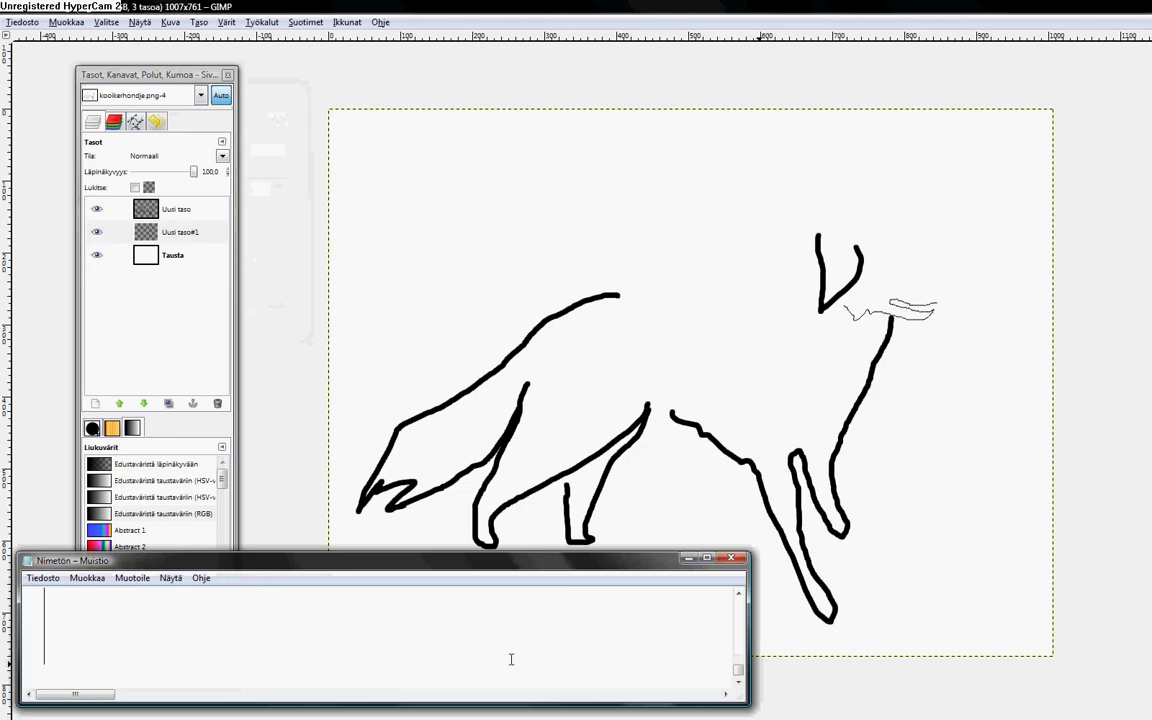
{"action": "type", "text": "tason on siis ol"}
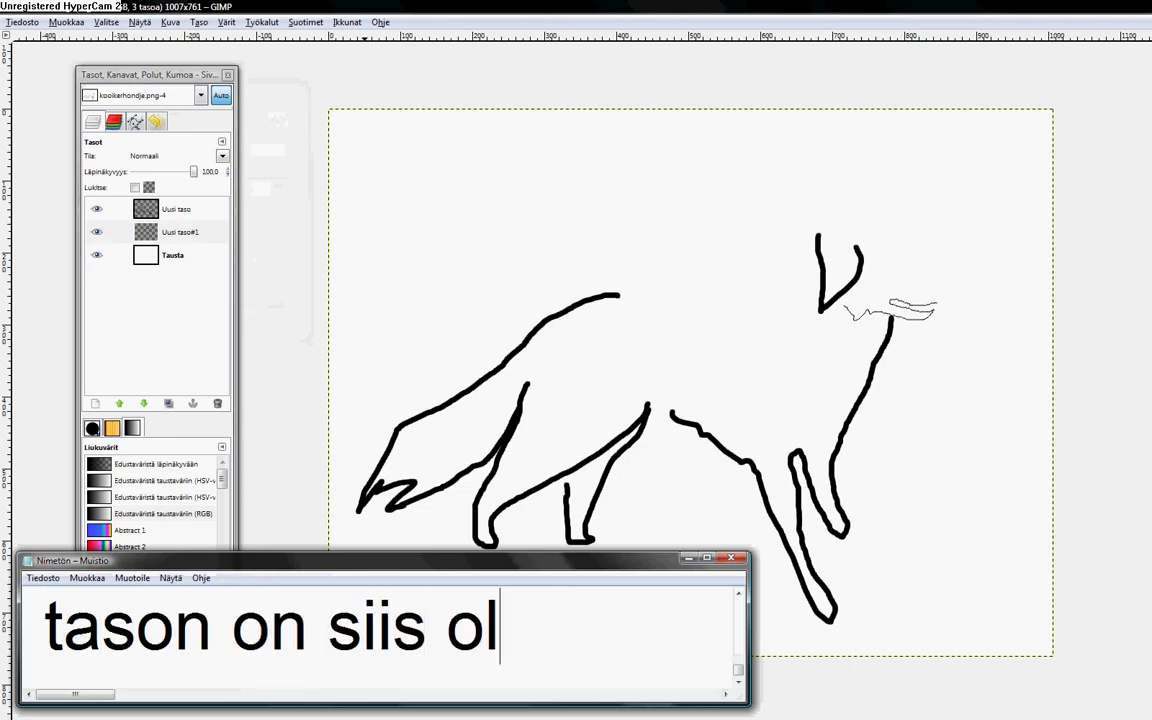
{"action": "type", "text": "tava ääriviivojan"}
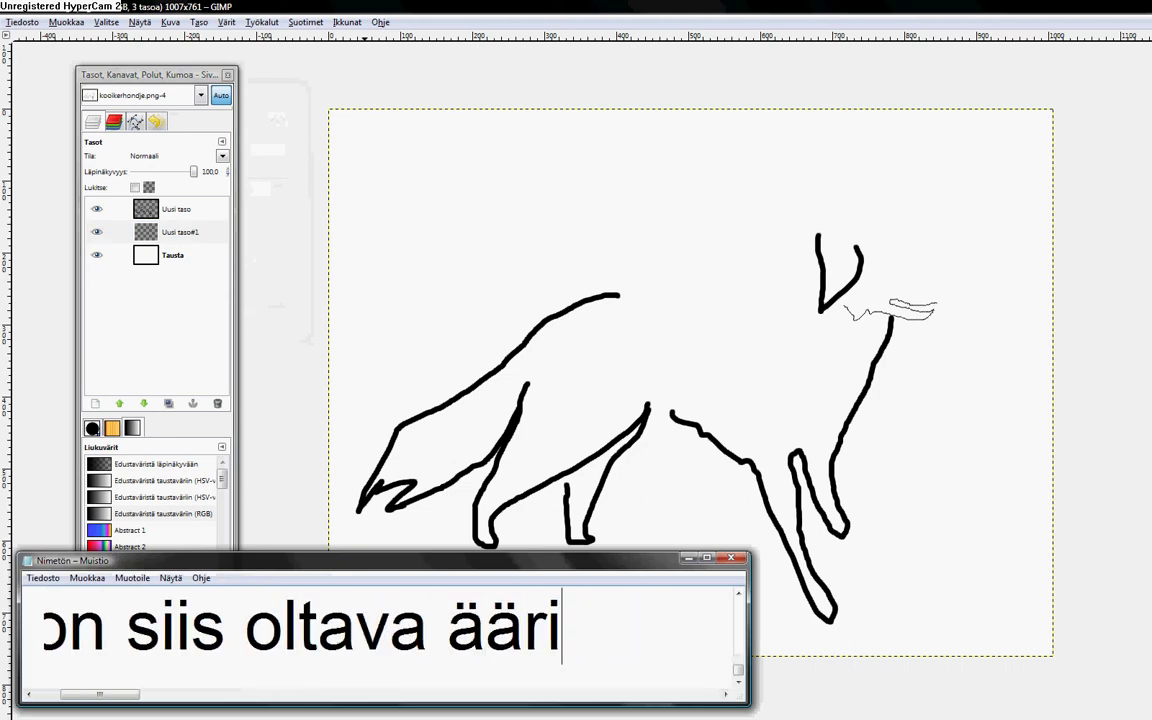
{"action": "key", "text": "BackSpace"}
{"action": "key", "text": "BackSpace"}
{"action": "type", "text": "en al"}
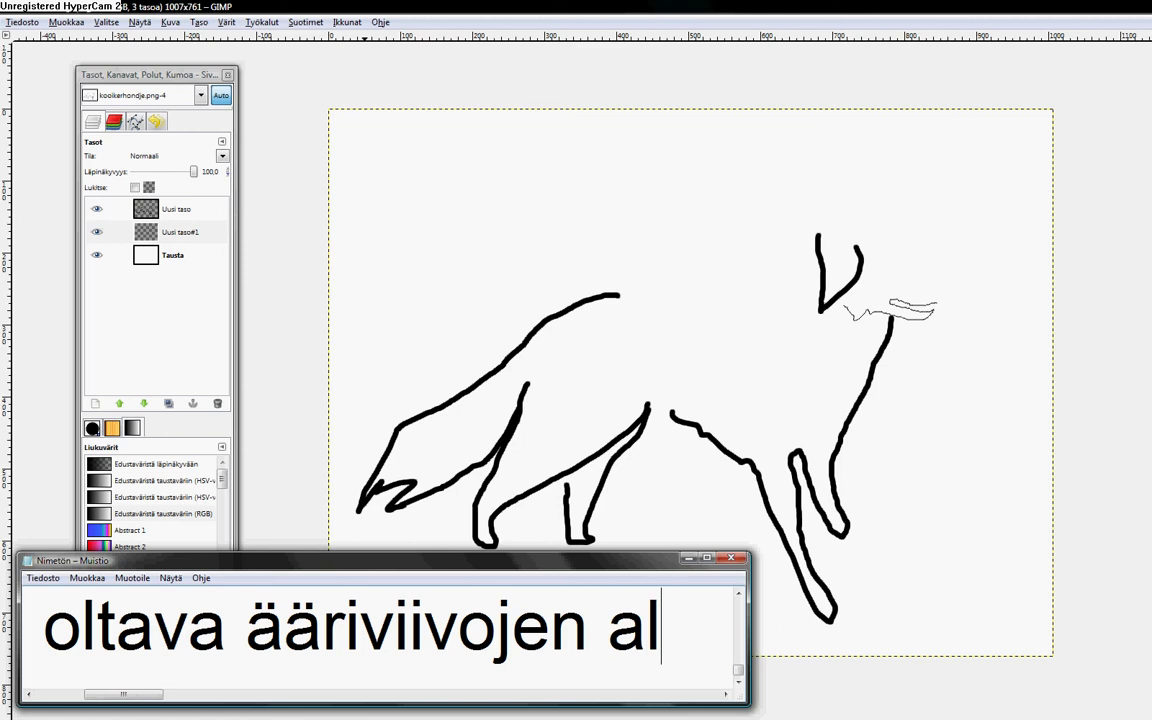
{"action": "type", "text": "apuolella, jo"}
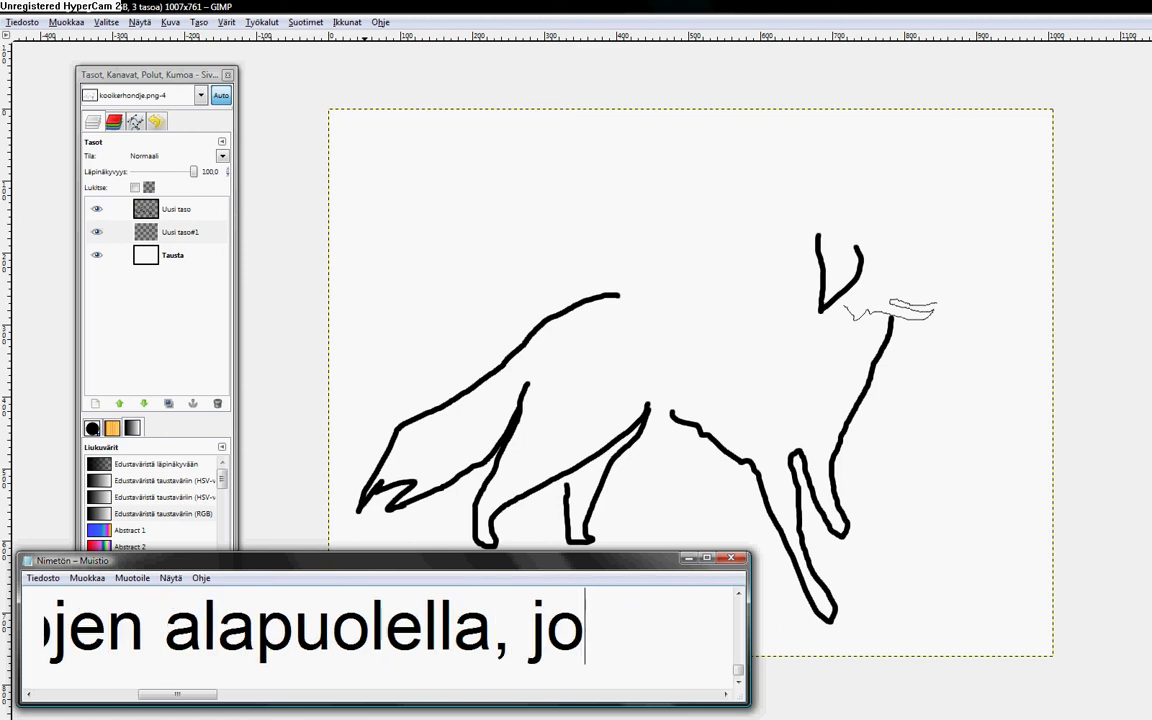
{"action": "type", "text": "hon sit"}
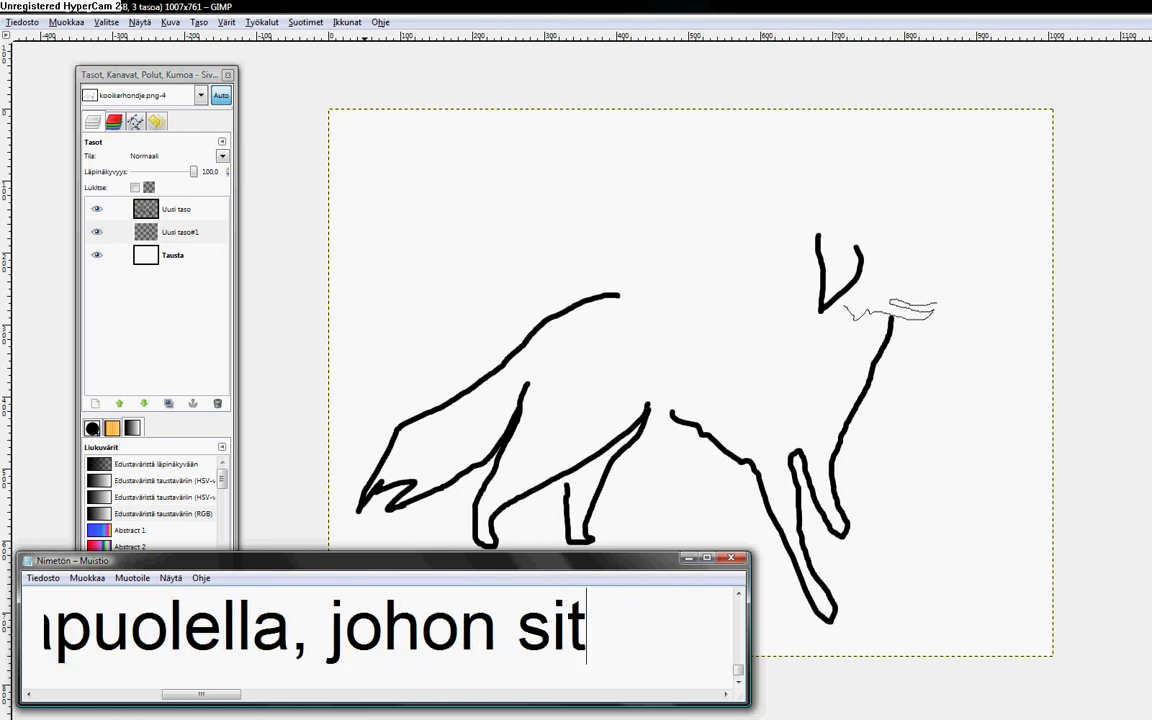
{"action": "type", "text": "ten laitat värin"}
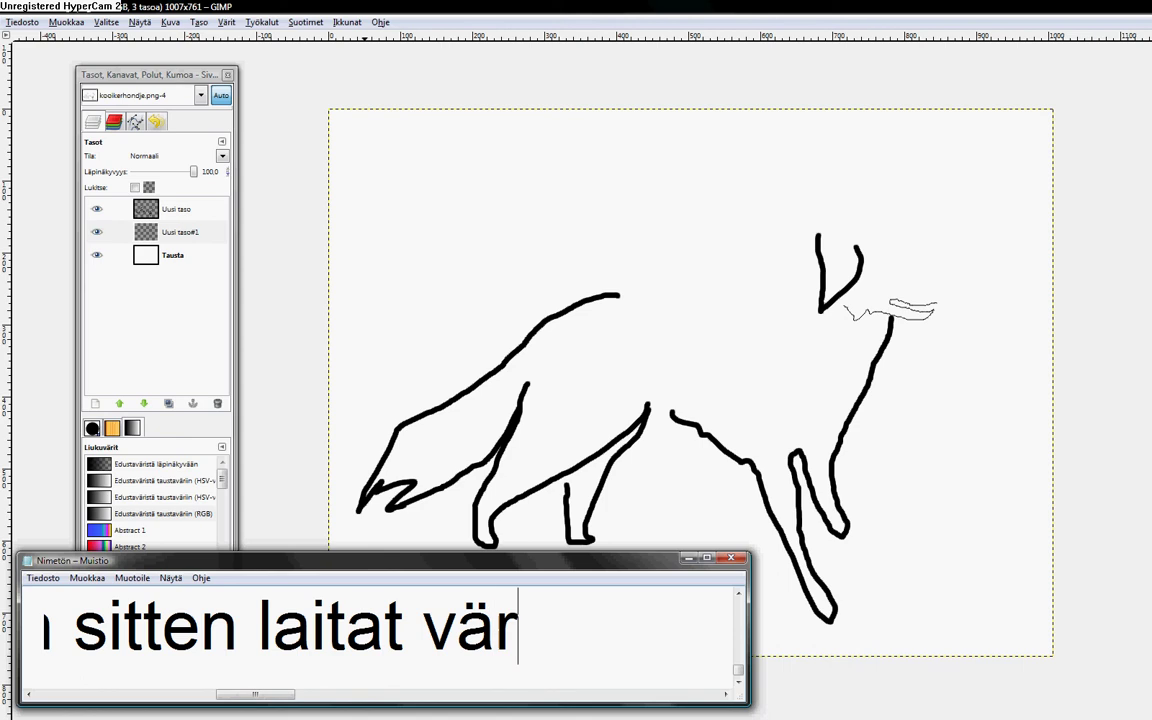
- On GIMP's Uusi taso layer, complete the dog's outline with thin black strokes for the back, head, face and the gaps at the belly and hind leg
{"action": "left_click", "coordinate": [178, 232]}
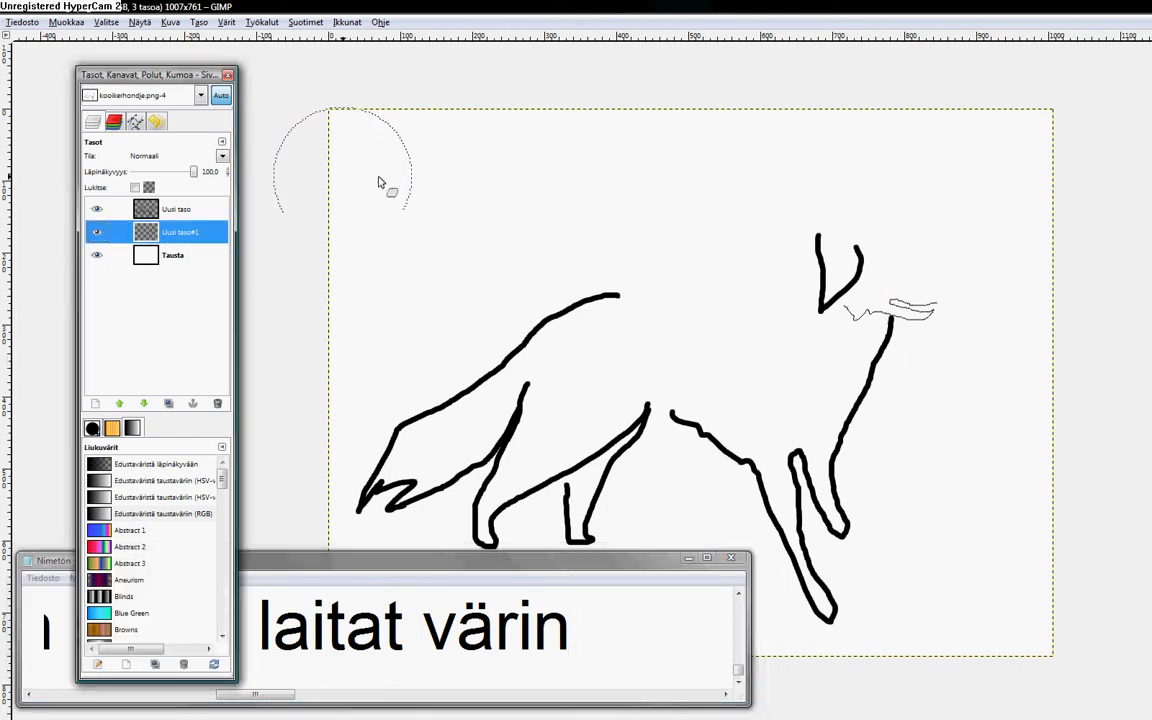
{"action": "left_click", "coordinate": [176, 209]}
{"action": "left_click", "coordinate": [1097, 335]}
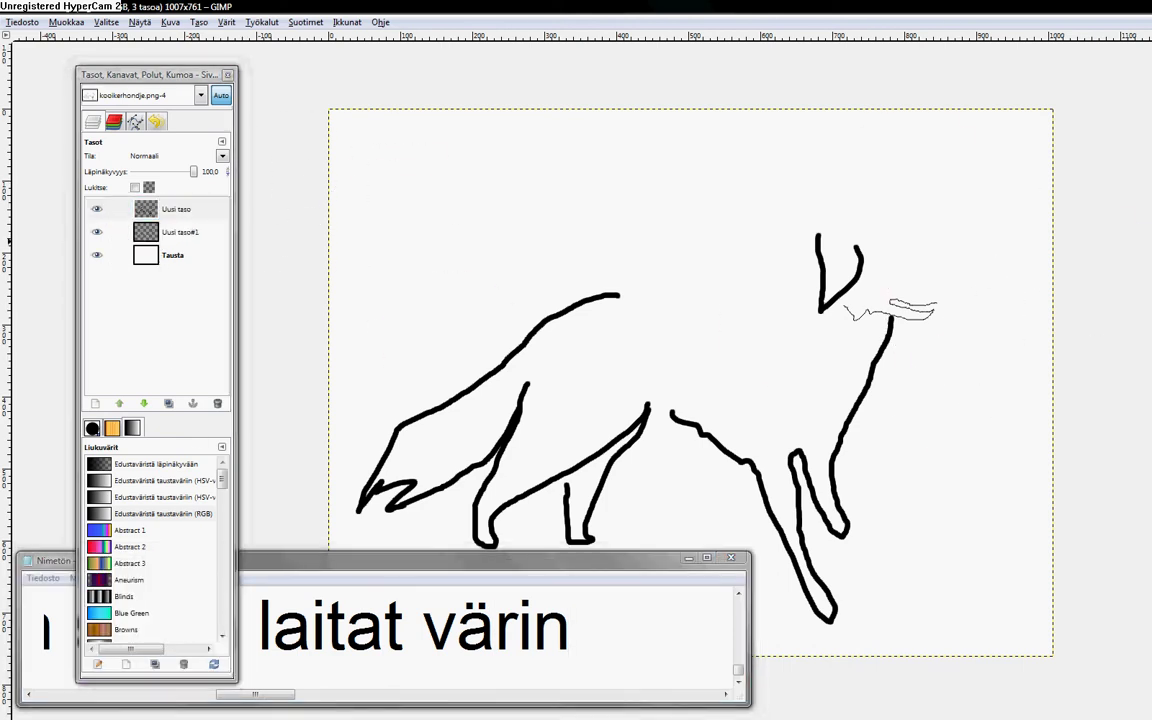
{"action": "left_click_drag", "start_coordinate": [614, 300], "coordinate": [667, 307]}
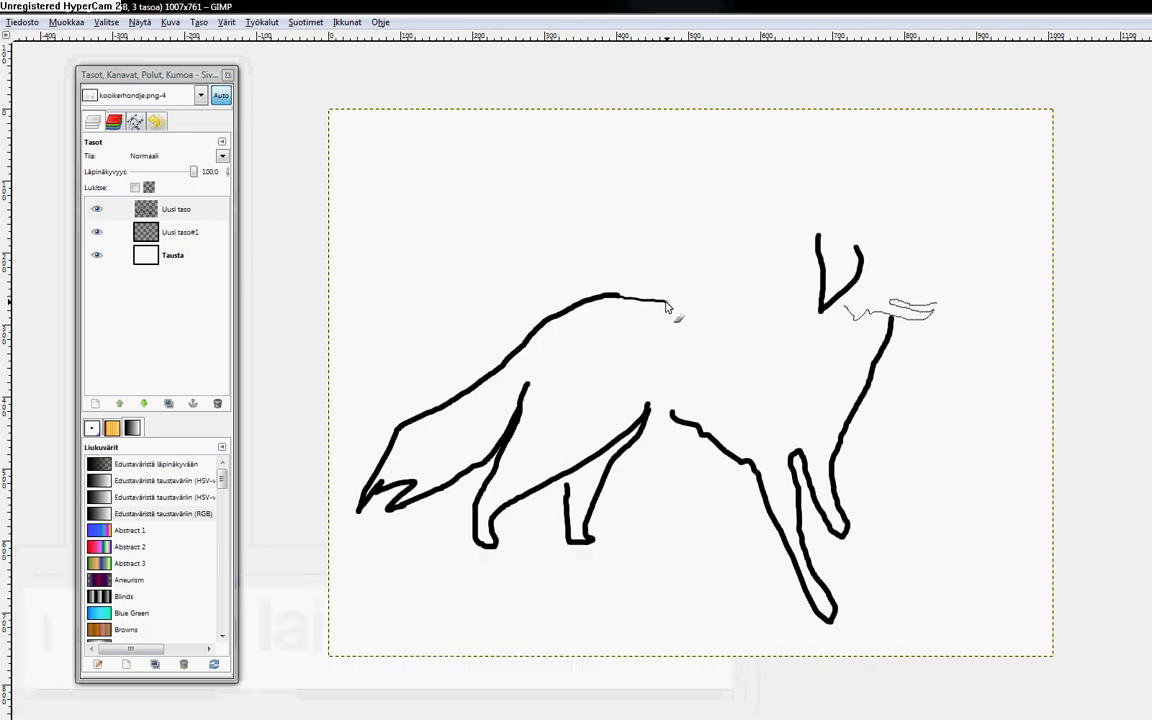
{"action": "left_click_drag", "start_coordinate": [815, 238], "coordinate": [912, 226]}
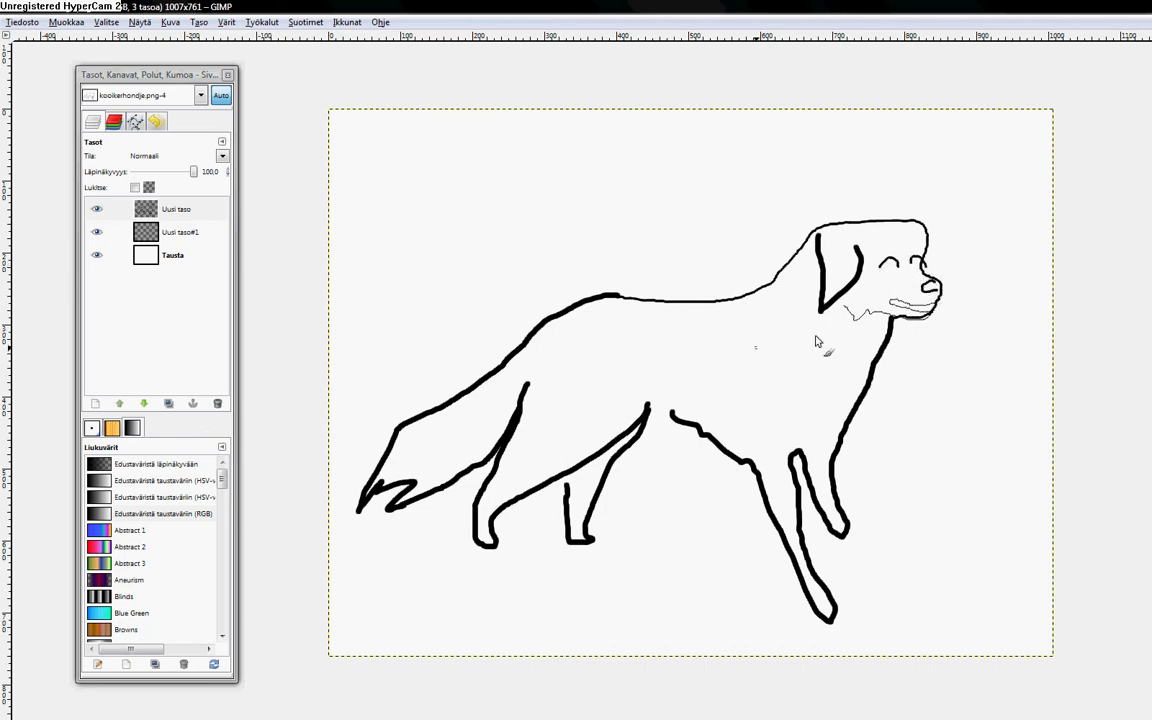
- Set the foreground colour to brown a9734f and paint the whole Uusi taso#1 layer with it using a large brush
{"action": "left_click", "coordinate": [166, 239]}
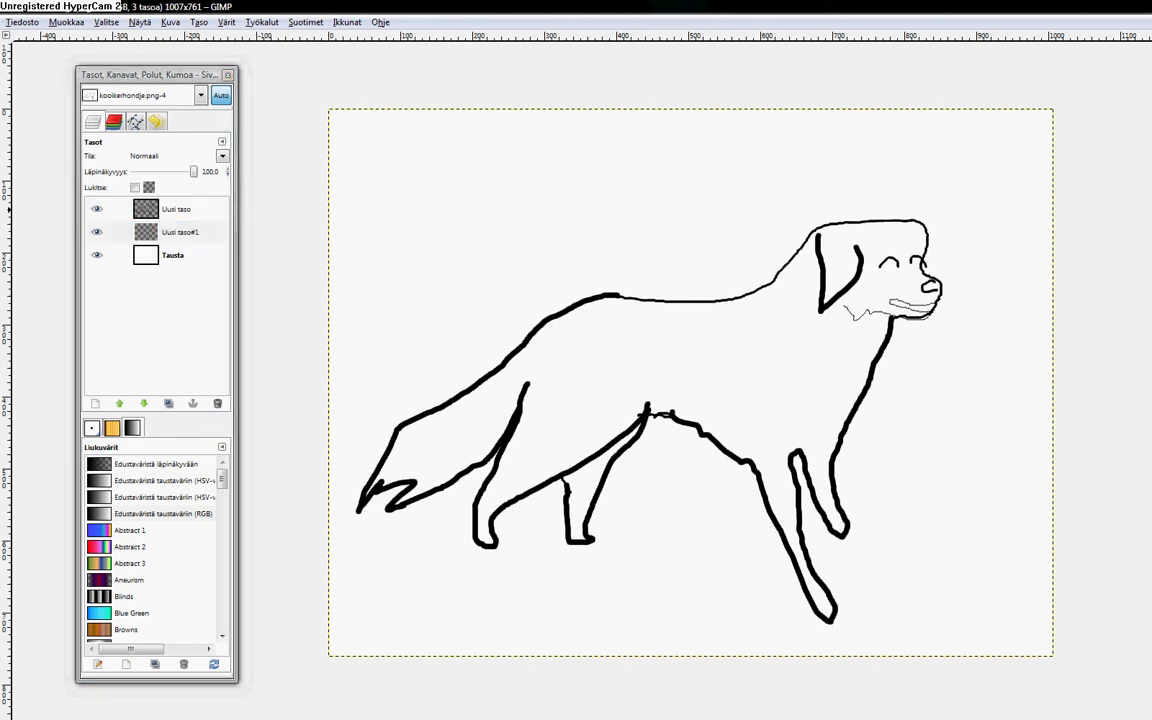
{"action": "left_click", "coordinate": [318, 305]}
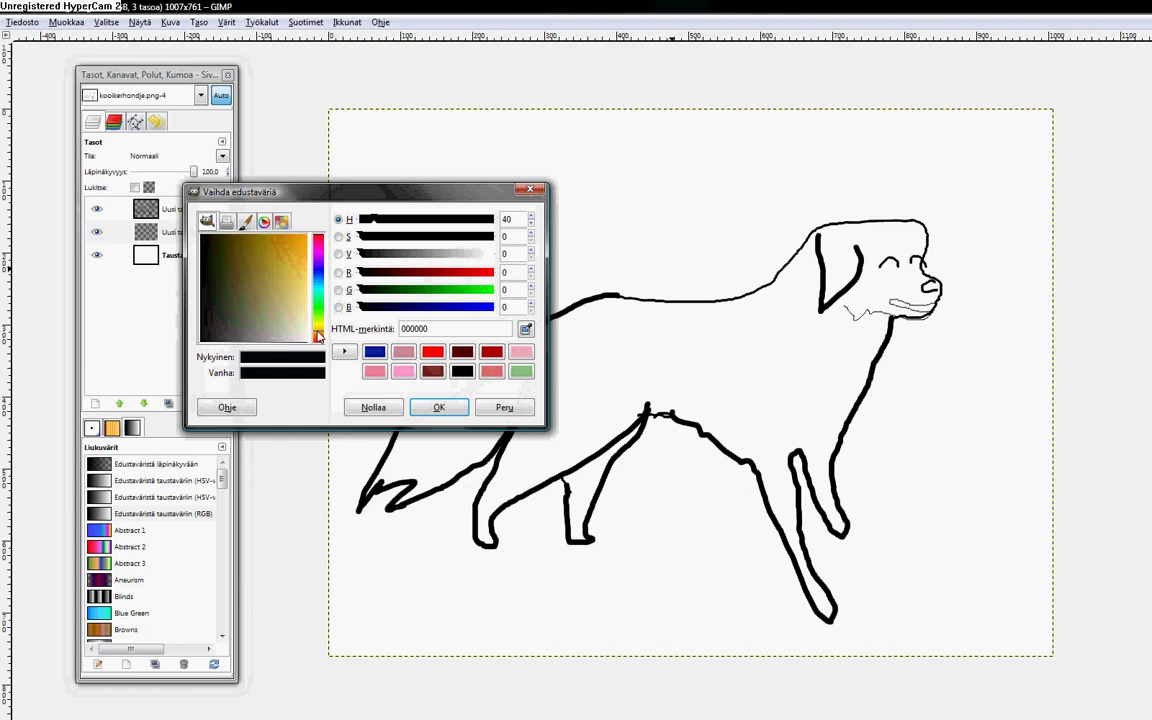
{"action": "left_click", "coordinate": [258, 273]}
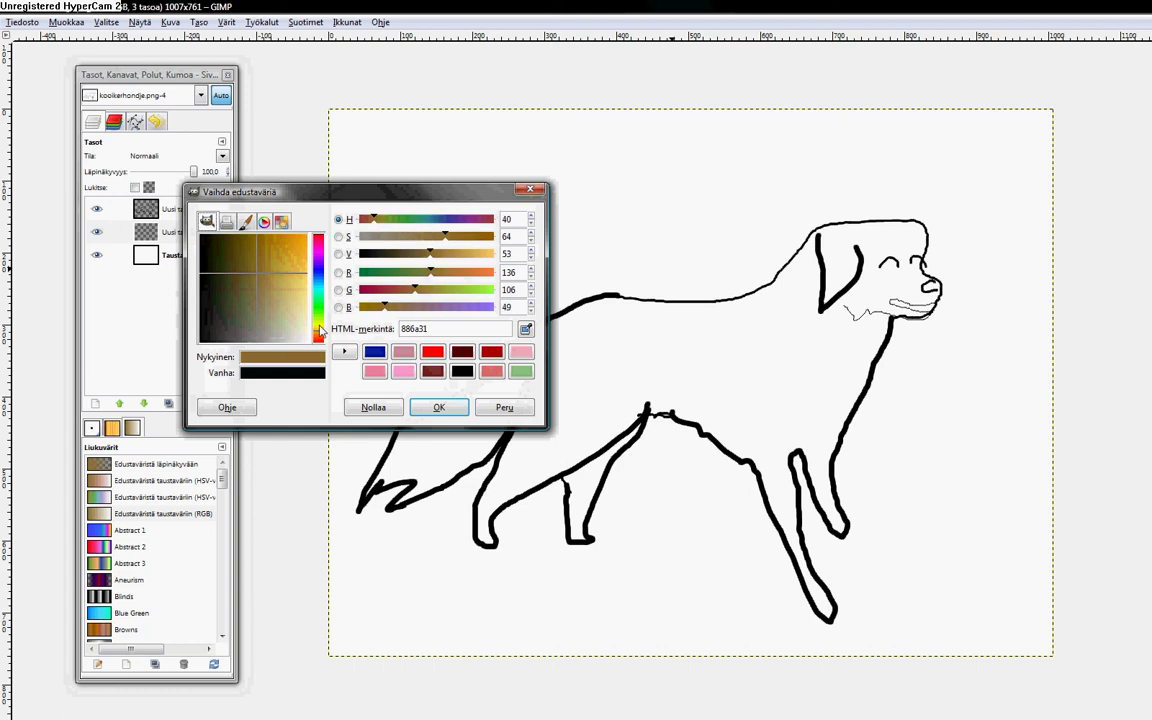
{"action": "left_click", "coordinate": [319, 336]}
{"action": "left_click", "coordinate": [269, 286]}
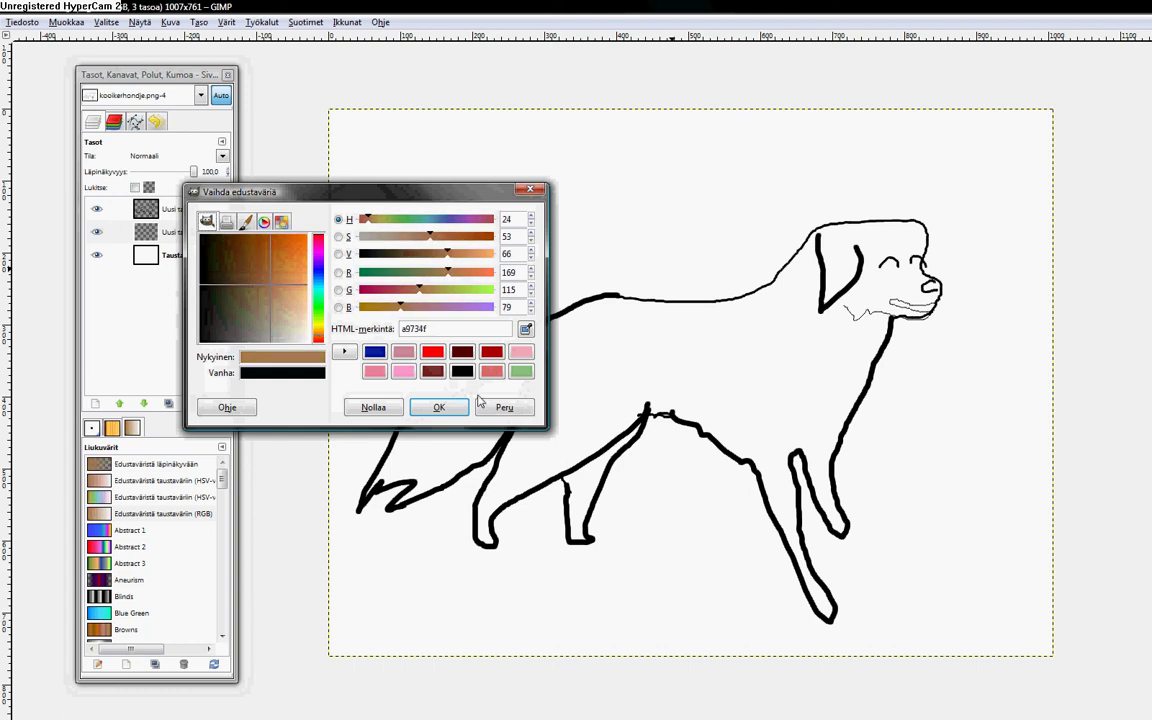
{"action": "left_click", "coordinate": [438, 407]}
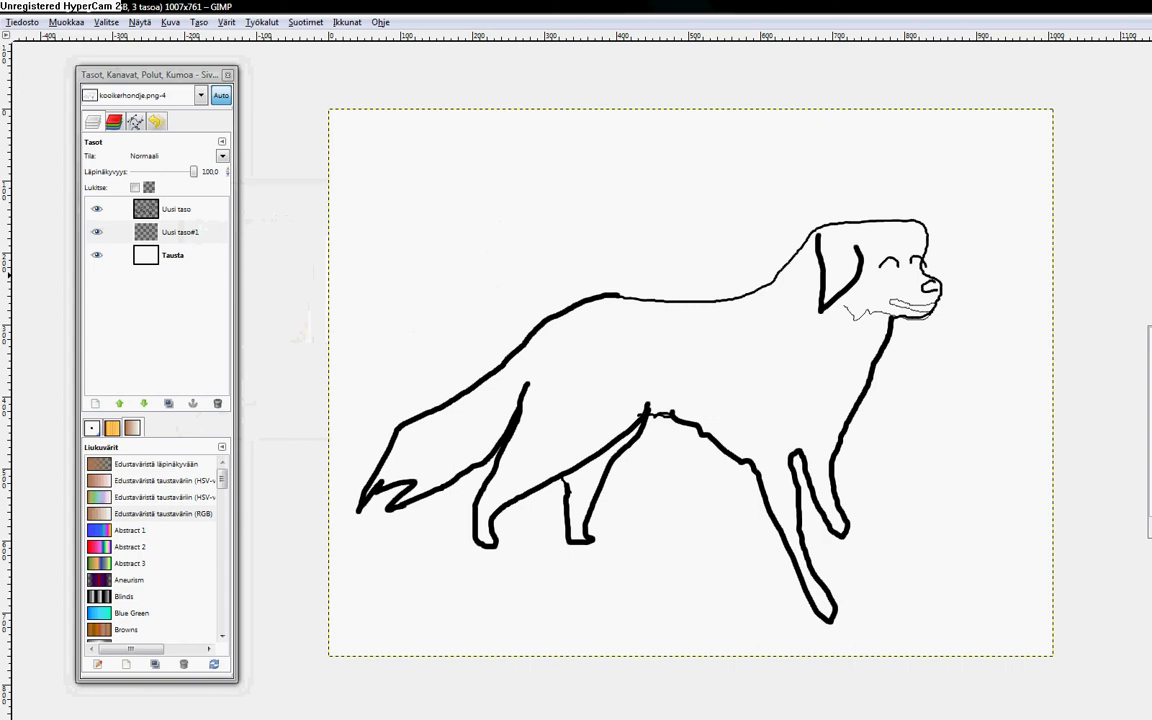
{"action": "mouse_move", "coordinate": [860, 330]}
{"action": "left_mouse_down"}
{"action": "mouse_move", "coordinate": [1016, 535]}
{"action": "mouse_move", "coordinate": [70, 610]}
{"action": "mouse_move", "coordinate": [620, 460]}
{"action": "mouse_move", "coordinate": [40, 490]}
{"action": "mouse_move", "coordinate": [327, 298]}
{"action": "mouse_move", "coordinate": [442, 118]}
{"action": "mouse_move", "coordinate": [924, 485]}
{"action": "mouse_move", "coordinate": [975, 465]}
{"action": "mouse_move", "coordinate": [960, 150]}
{"action": "mouse_move", "coordinate": [995, 134]}
{"action": "left_mouse_up"}
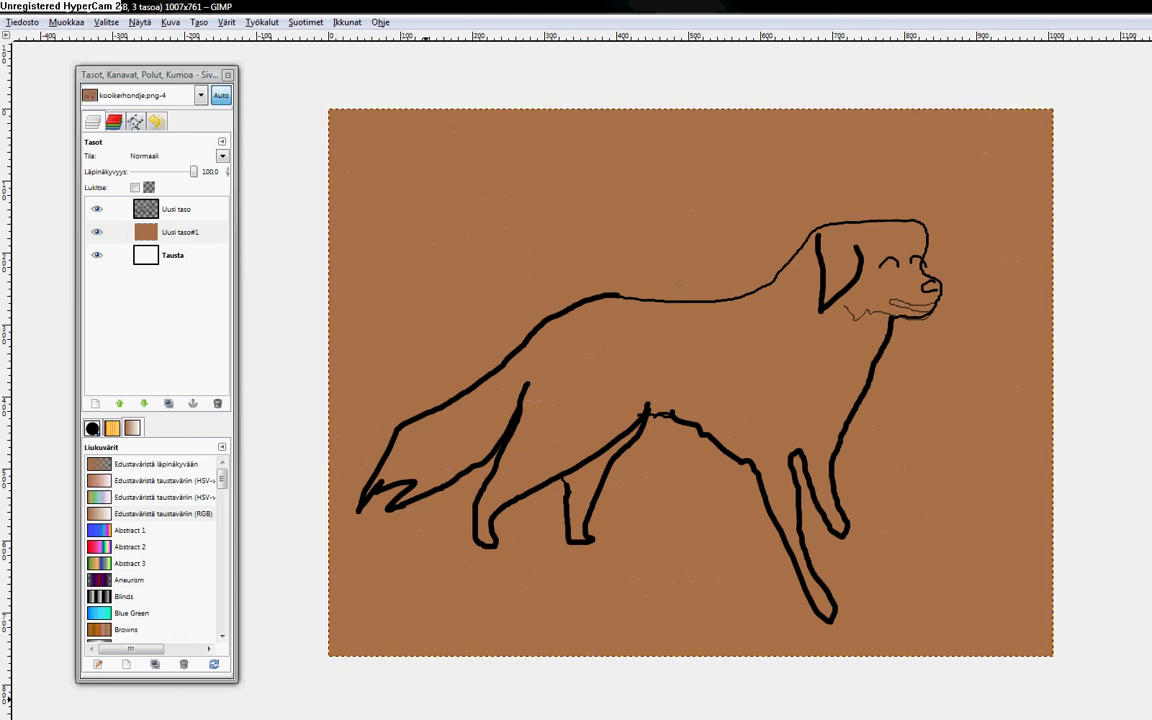
- Switch to Notepad and replace the old caption with "sitte taikasauva"
{"action": "key", "text": "alt+Tab"}
{"action": "key", "text": "ctrl+a"}
{"action": "type", "text": "sitte"}
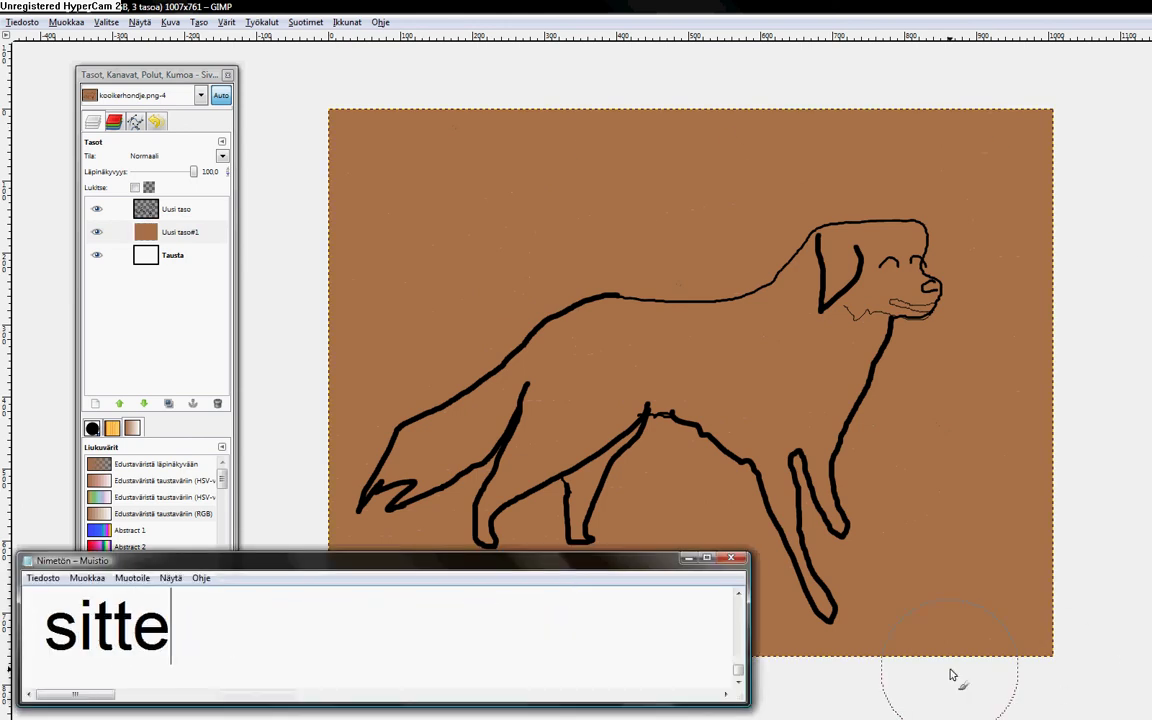
{"action": "type", "text": " taika sauva"}
{"action": "key", "text": "BackSpace"}
{"action": "key", "text": "BackSpace"}
{"action": "key", "text": "BackSpace"}
{"action": "key", "text": "BackSpace"}
{"action": "key", "text": "BackSpace"}
{"action": "key", "text": "BackSpace"}
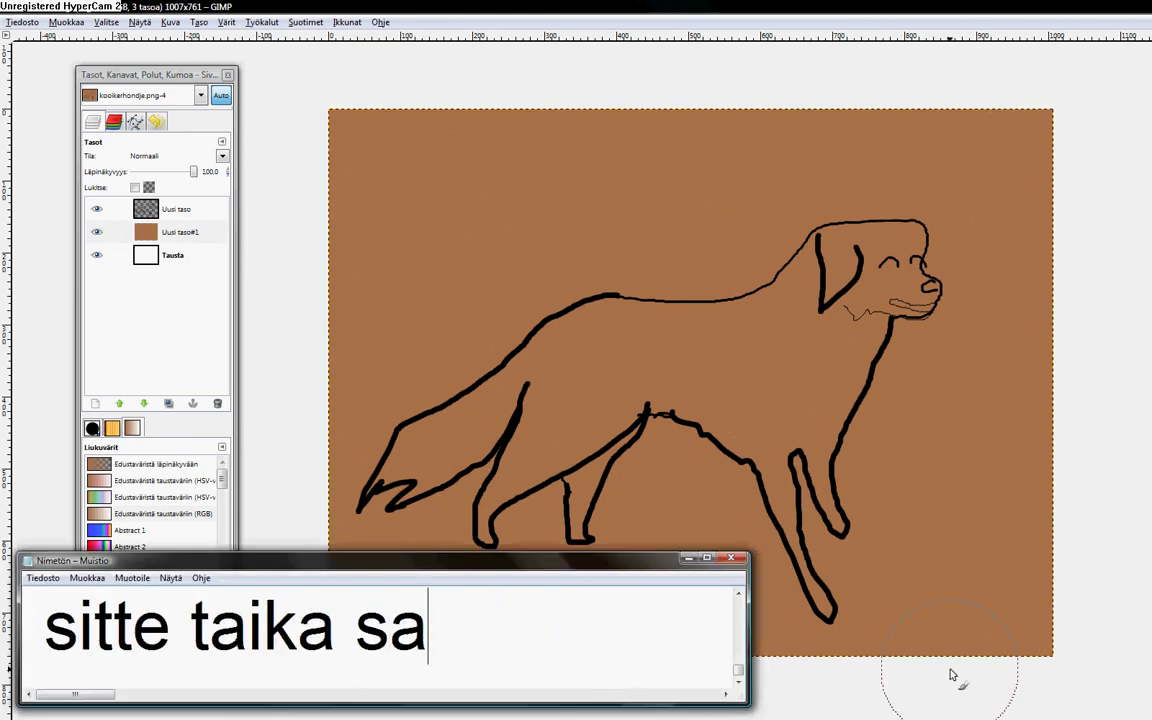
{"action": "type", "text": "sauva"}
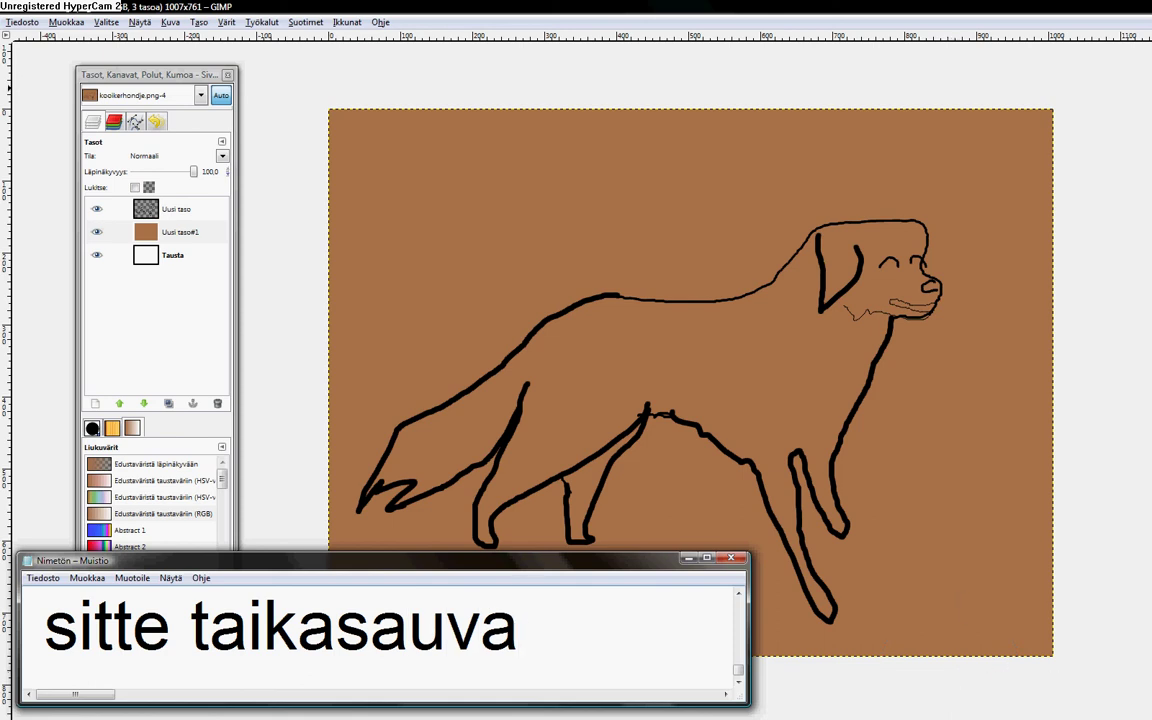
{"action": "left_click", "coordinate": [1080, 222]}
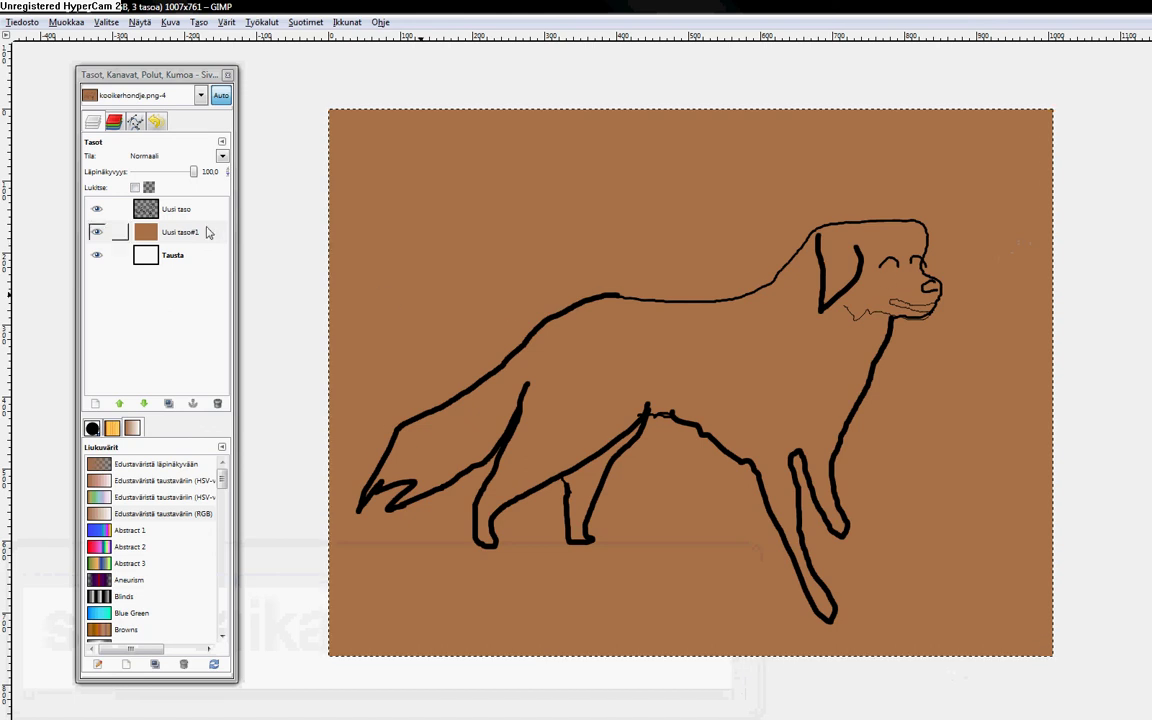
{"action": "right_click", "coordinate": [571, 232]}
{"action": "mouse_move", "coordinate": [598, 312]}
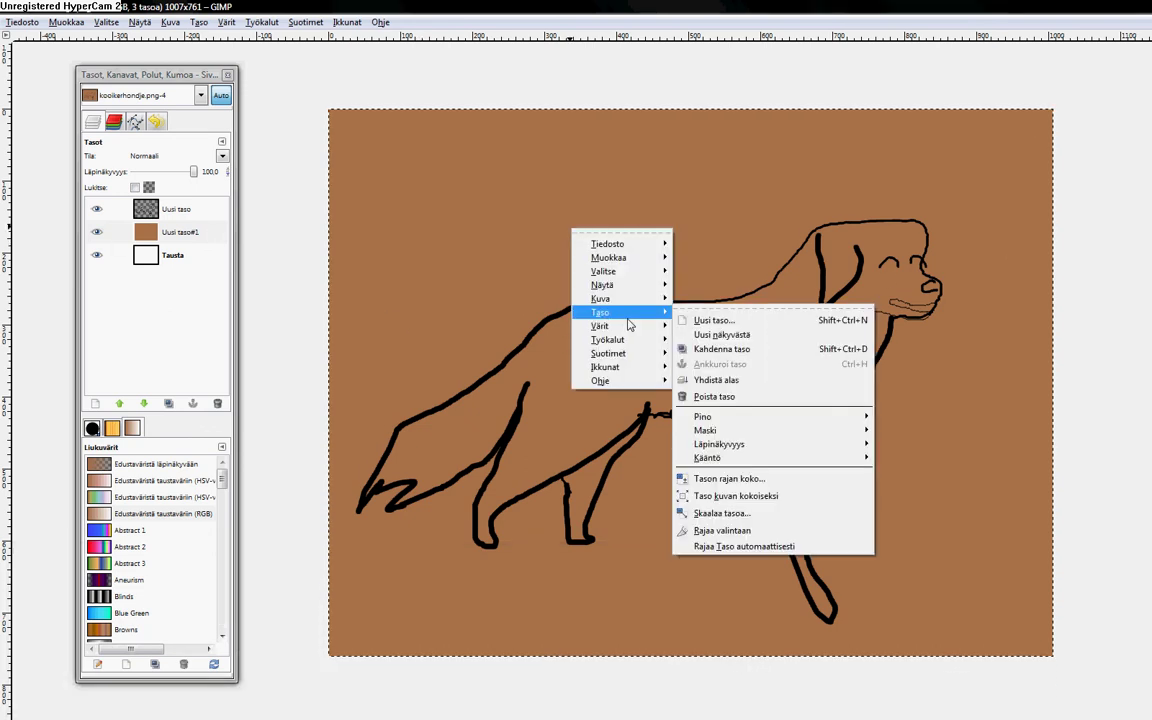
{"action": "left_click", "coordinate": [115, 268]}
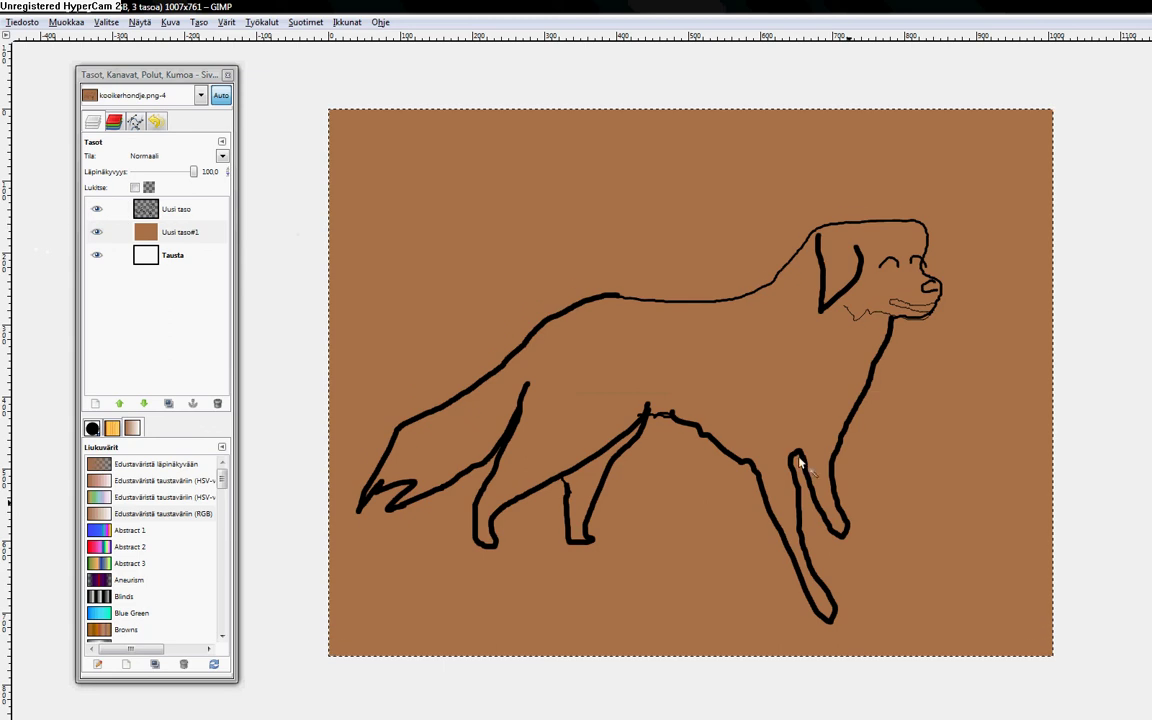
- Replace the Notepad caption with "nojaa, se toimii vaan photoshopissa :p koklataas uudestaan."
{"action": "key", "text": "alt+Tab"}
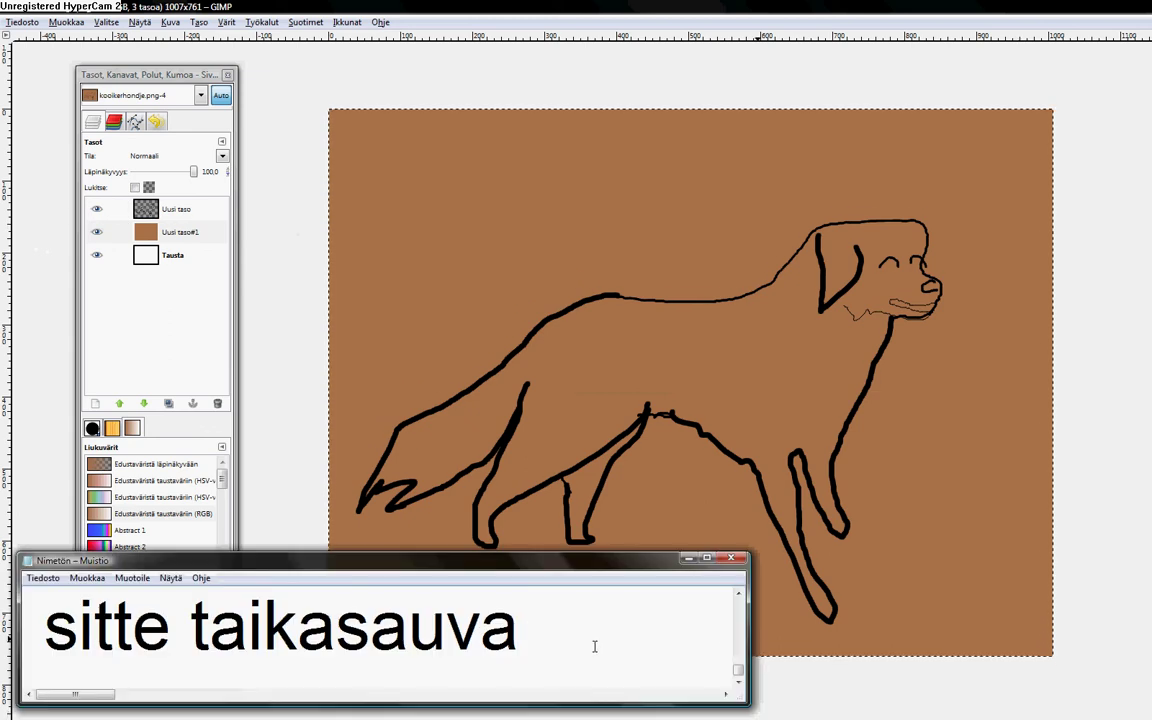
{"action": "key", "text": "ctrl+a"}
{"action": "key", "text": "BackSpace"}
{"action": "type", "text": "nojaa, "}
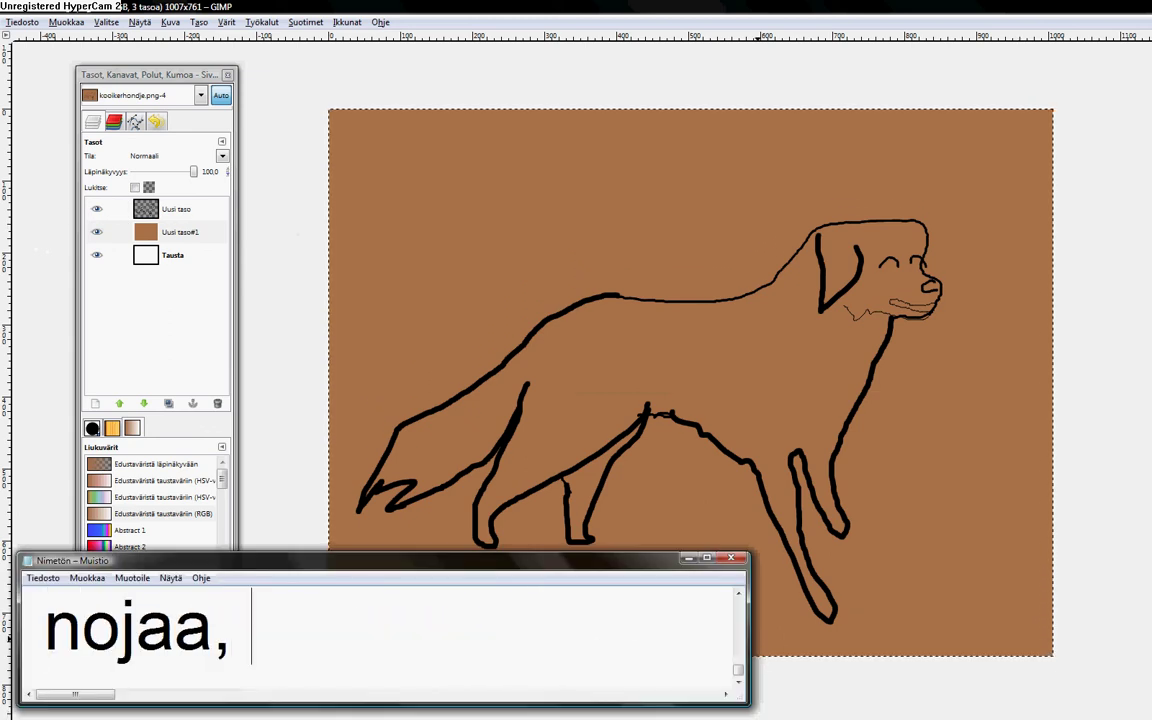
{"action": "type", "text": "se toimii vaan"}
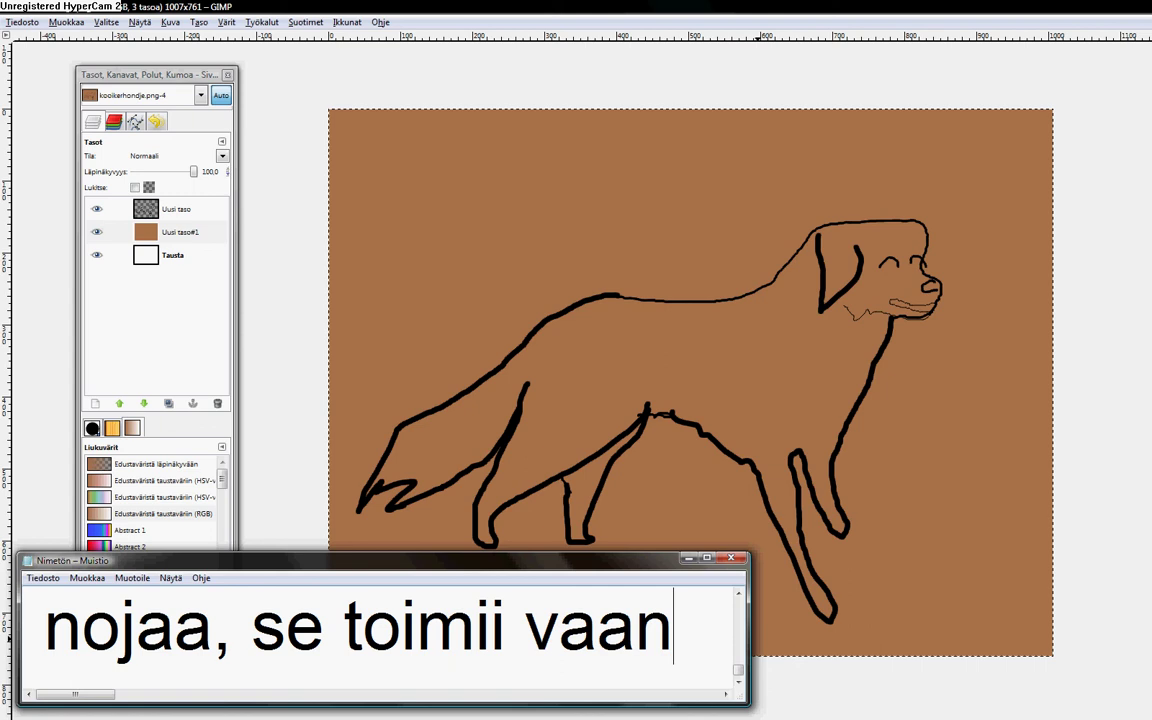
{"action": "type", "text": " photosho"}
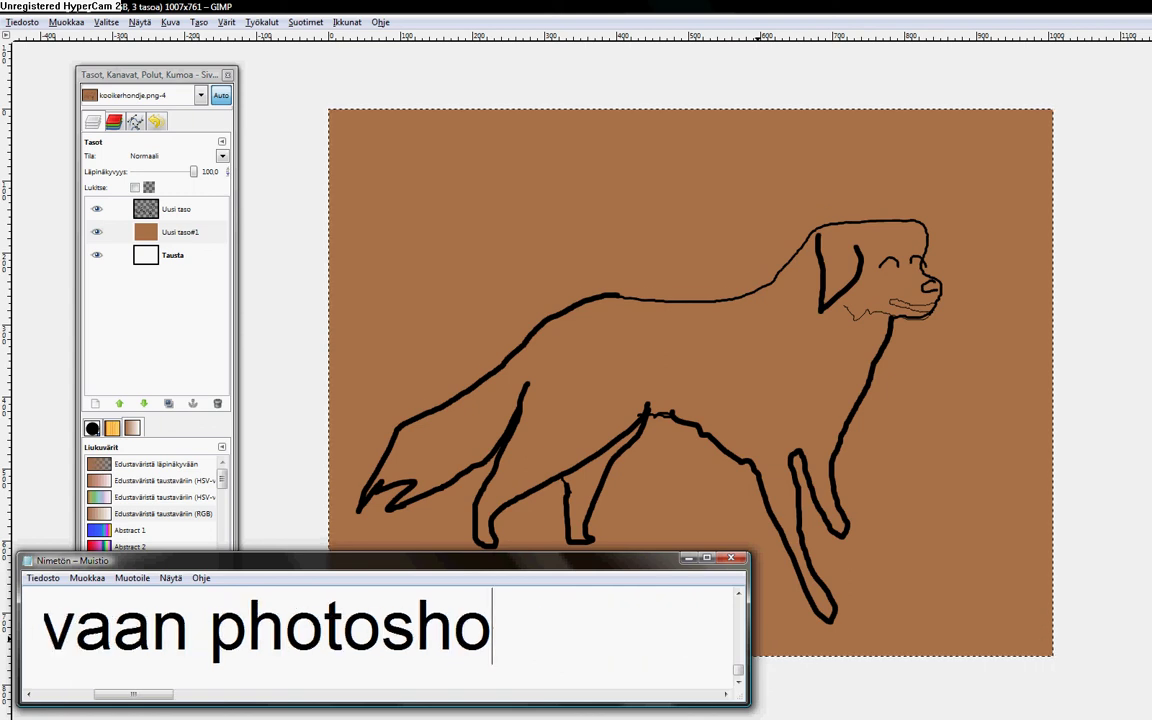
{"action": "type", "text": "pissa"}
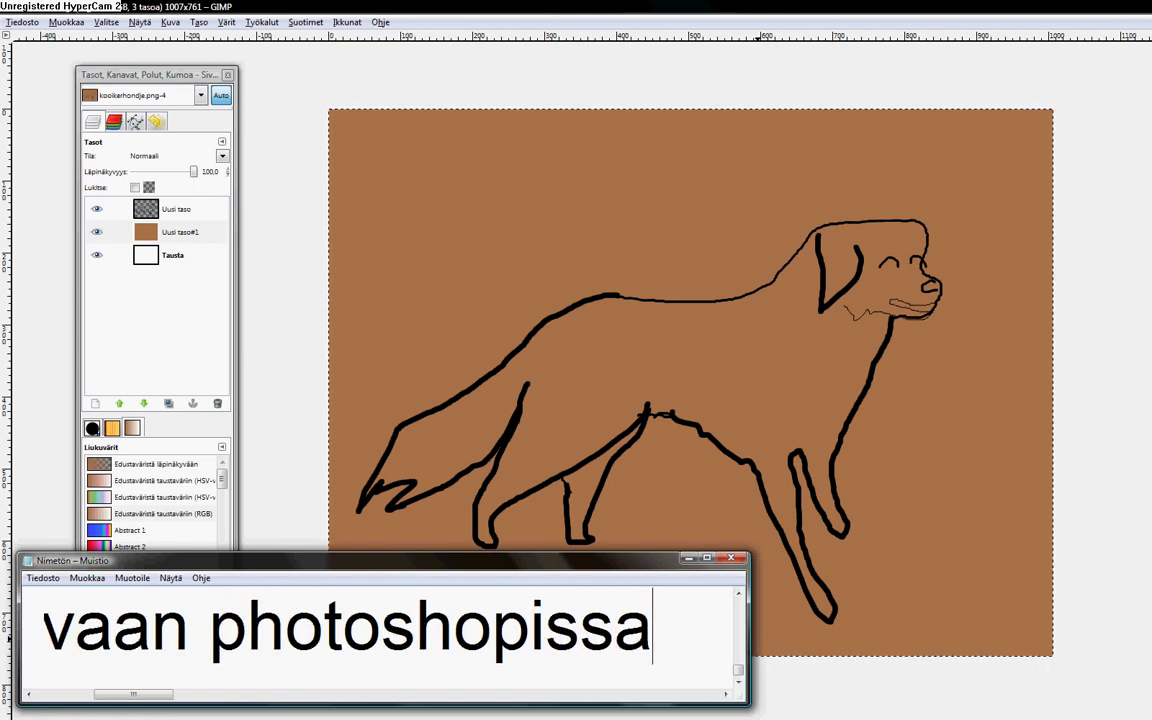
{"action": "type", "text": " :p kok"}
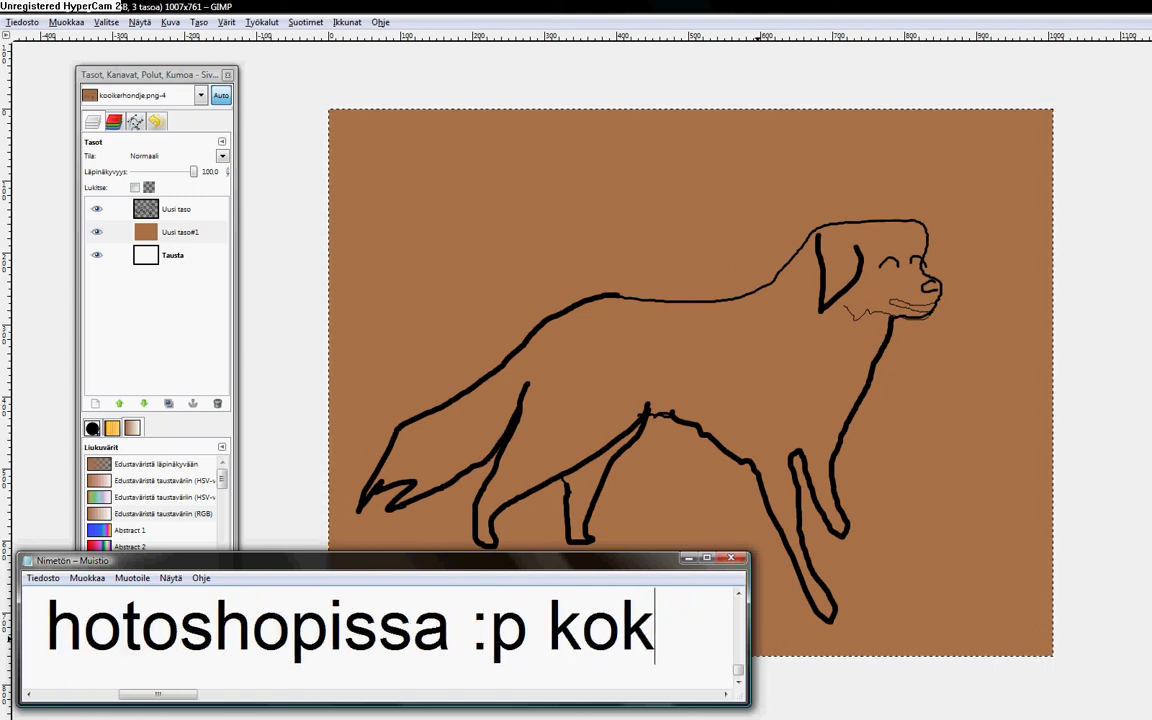
{"action": "type", "text": "lataas uudest"}
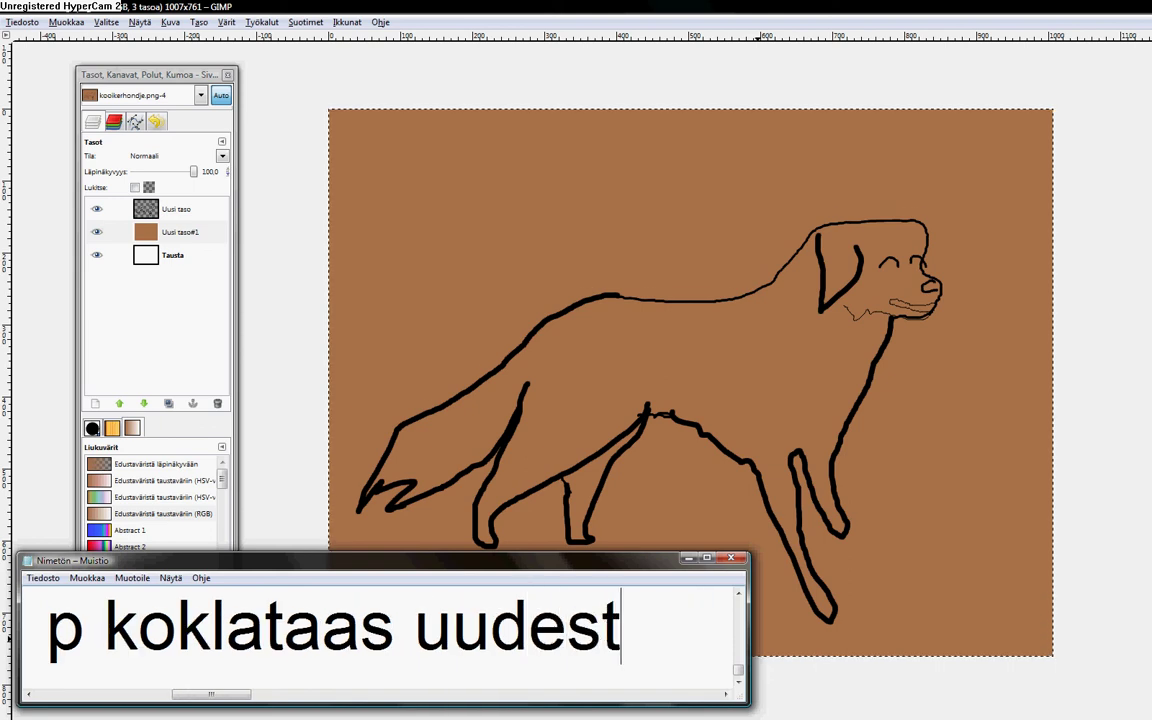
{"action": "type", "text": "aan."}
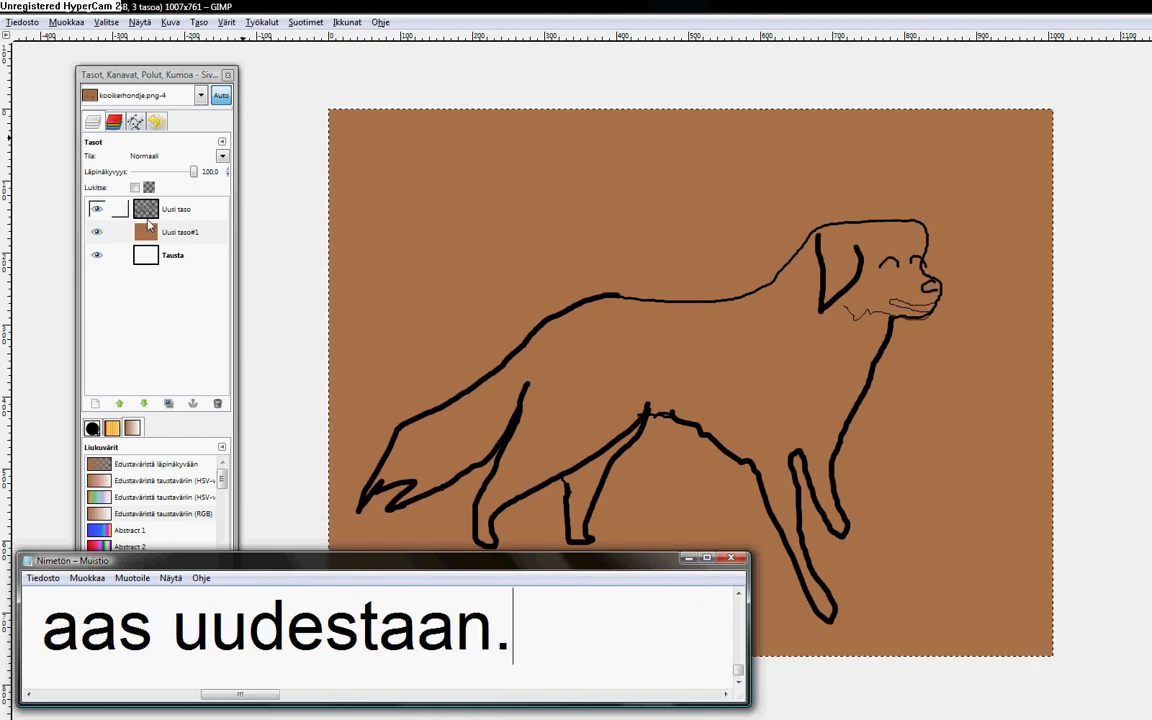
- In GIMP, fuzzy-select the area around the dog on the Uusi taso layer and erase the brown within that selection on Uusi taso#1
{"action": "left_click", "coordinate": [147, 218]}
{"action": "left_click", "coordinate": [977, 195]}
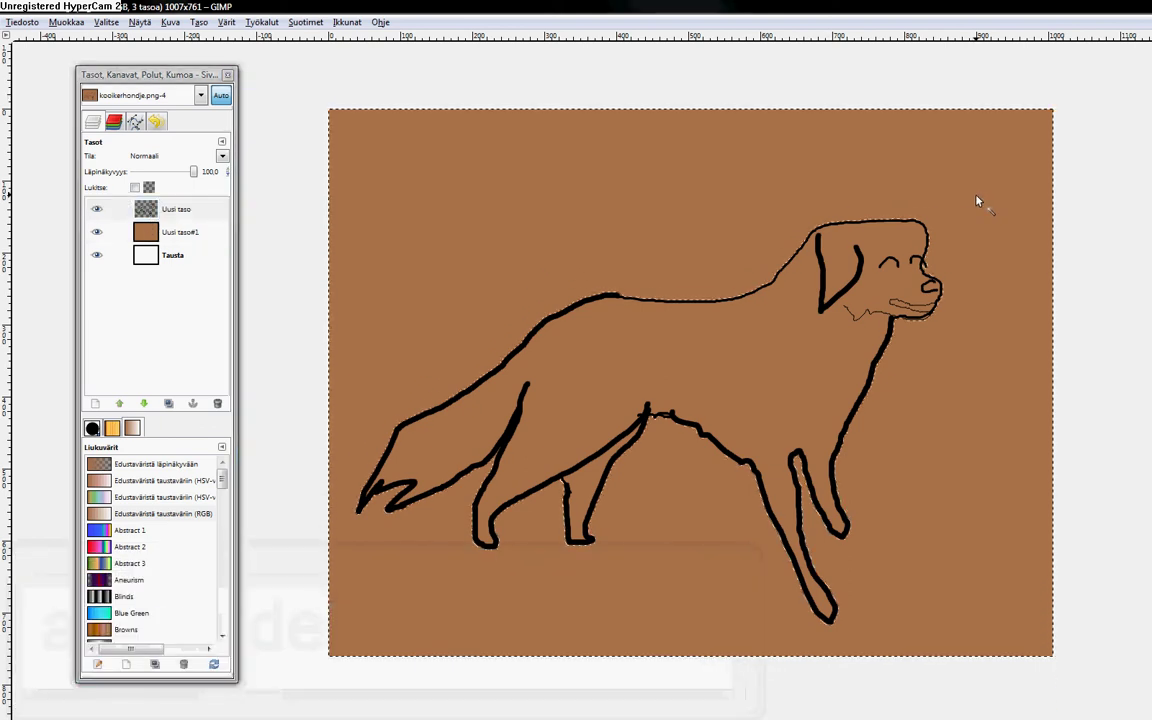
{"action": "left_click", "coordinate": [180, 232]}
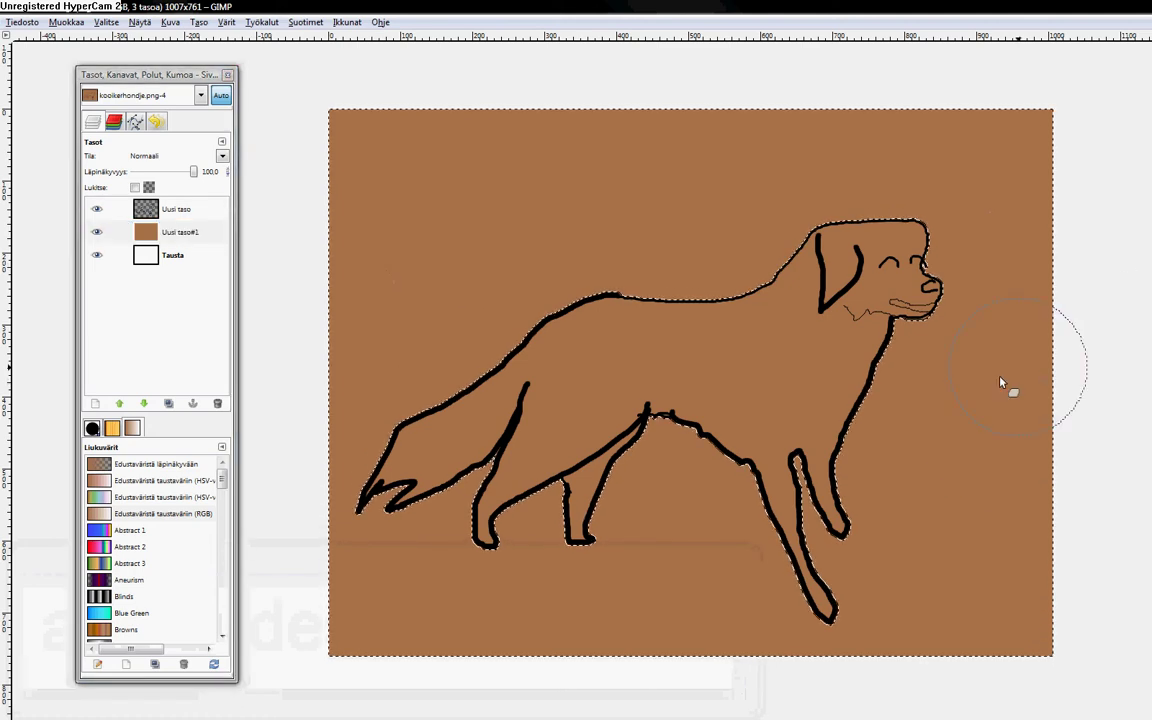
{"action": "mouse_move", "coordinate": [1005, 386]}
{"action": "left_mouse_down"}
{"action": "mouse_move", "coordinate": [771, 609]}
{"action": "mouse_move", "coordinate": [557, 630]}
{"action": "mouse_move", "coordinate": [321, 553]}
{"action": "mouse_move", "coordinate": [780, 390]}
{"action": "mouse_move", "coordinate": [40, 340]}
{"action": "mouse_move", "coordinate": [643, 128]}
{"action": "mouse_move", "coordinate": [645, 188]}
{"action": "mouse_move", "coordinate": [869, 386]}
{"action": "mouse_move", "coordinate": [1003, 381]}
{"action": "left_mouse_up"}
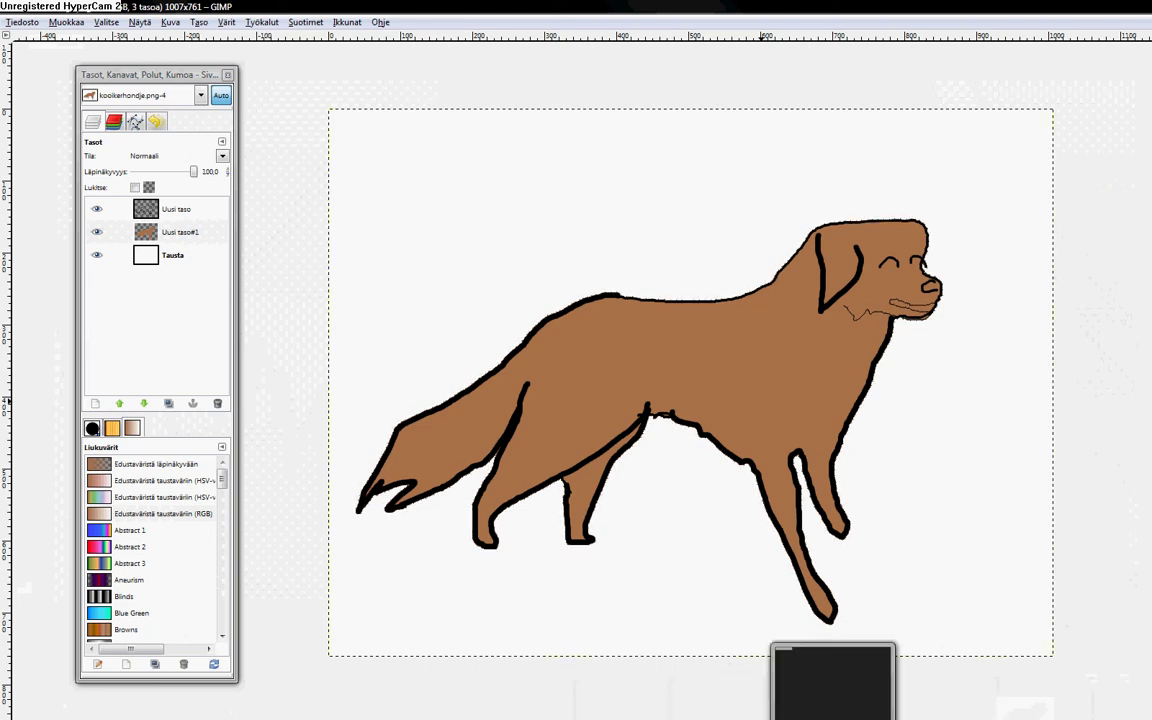
- Replace the Notepad caption with "NONIIN! Hieno murrehan se siinä 832"
{"action": "left_click", "coordinate": [932, 700]}
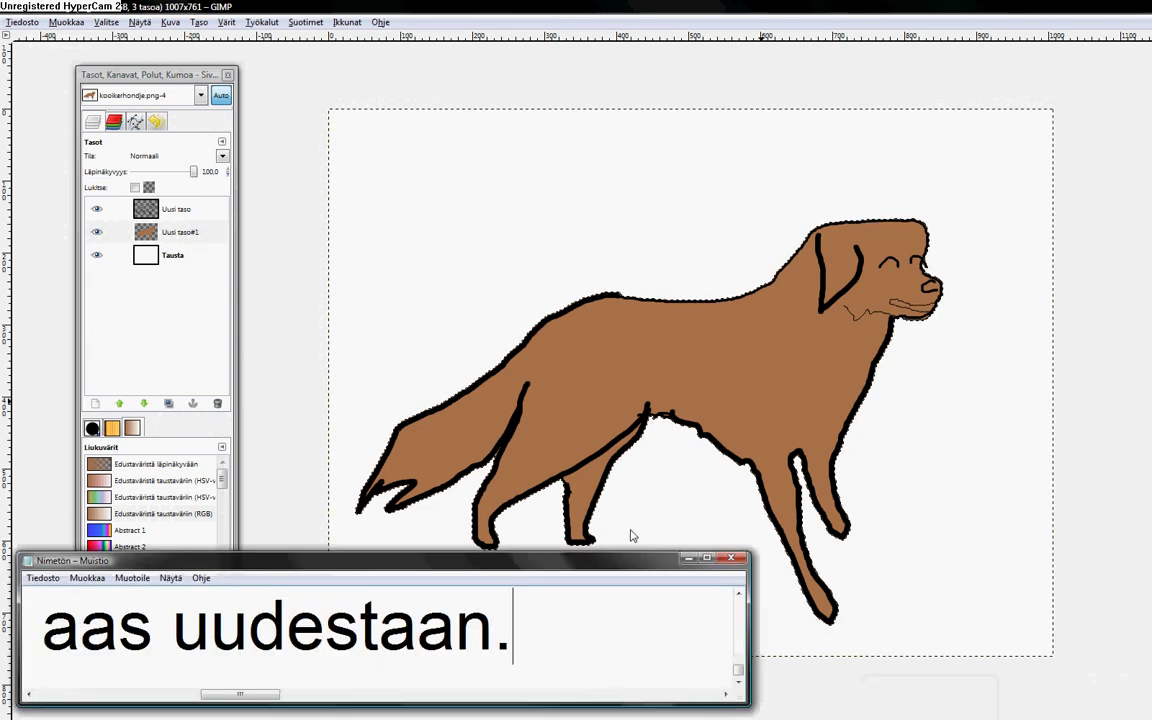
{"action": "key", "text": "ctrl+a"}
{"action": "key", "text": "BackSpace"}
{"action": "type", "text": "NONIIN\""}
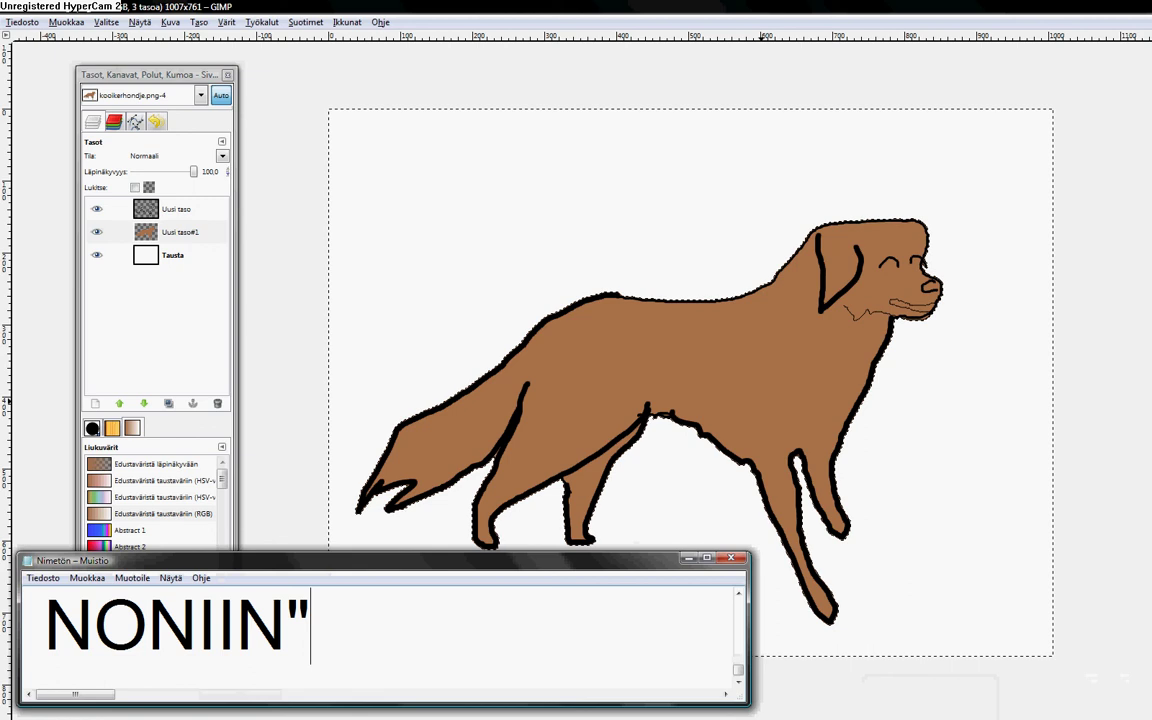
{"action": "key", "text": "BackSpace"}
{"action": "type", "text": "!\""}
{"action": "key", "text": "BackSpace"}
{"action": "type", "text": "Hie"}
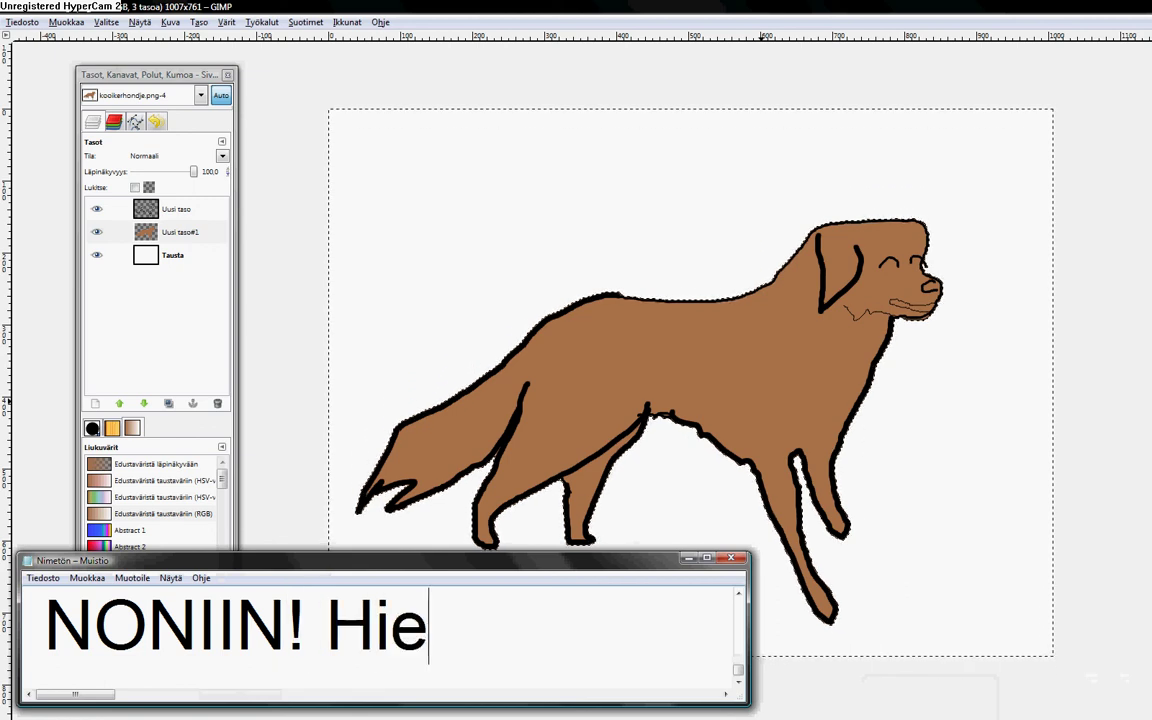
{"action": "type", "text": "no murrehan"}
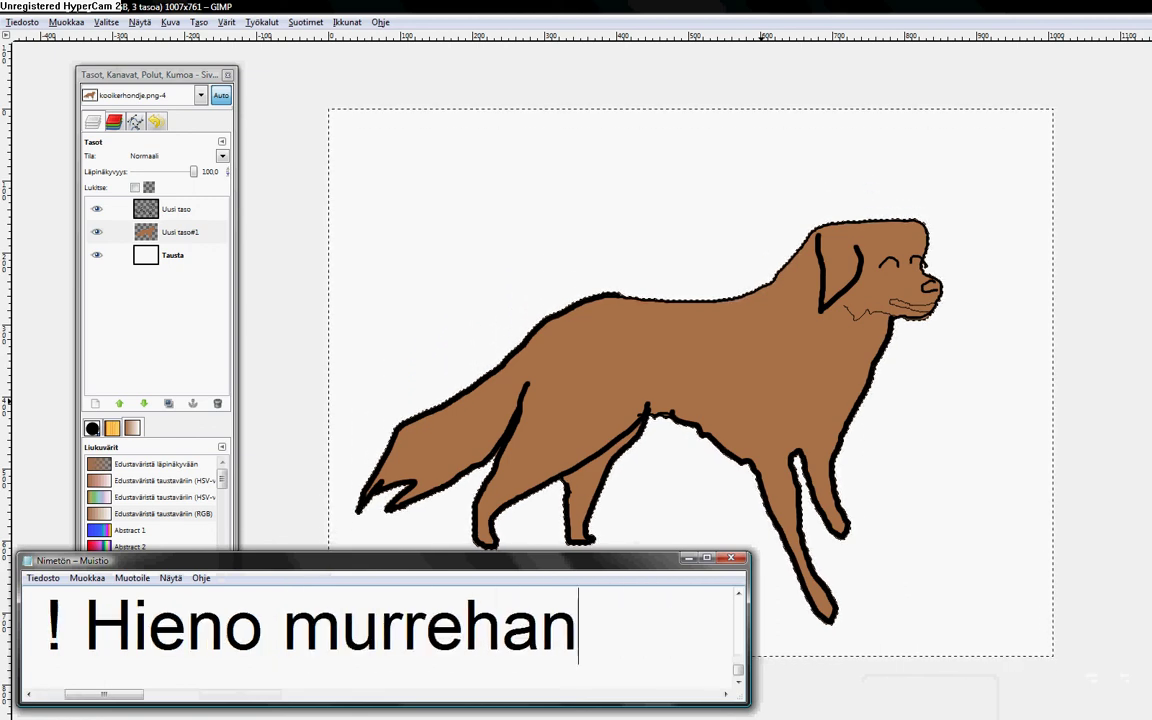
{"action": "type", "text": " se siinä"}
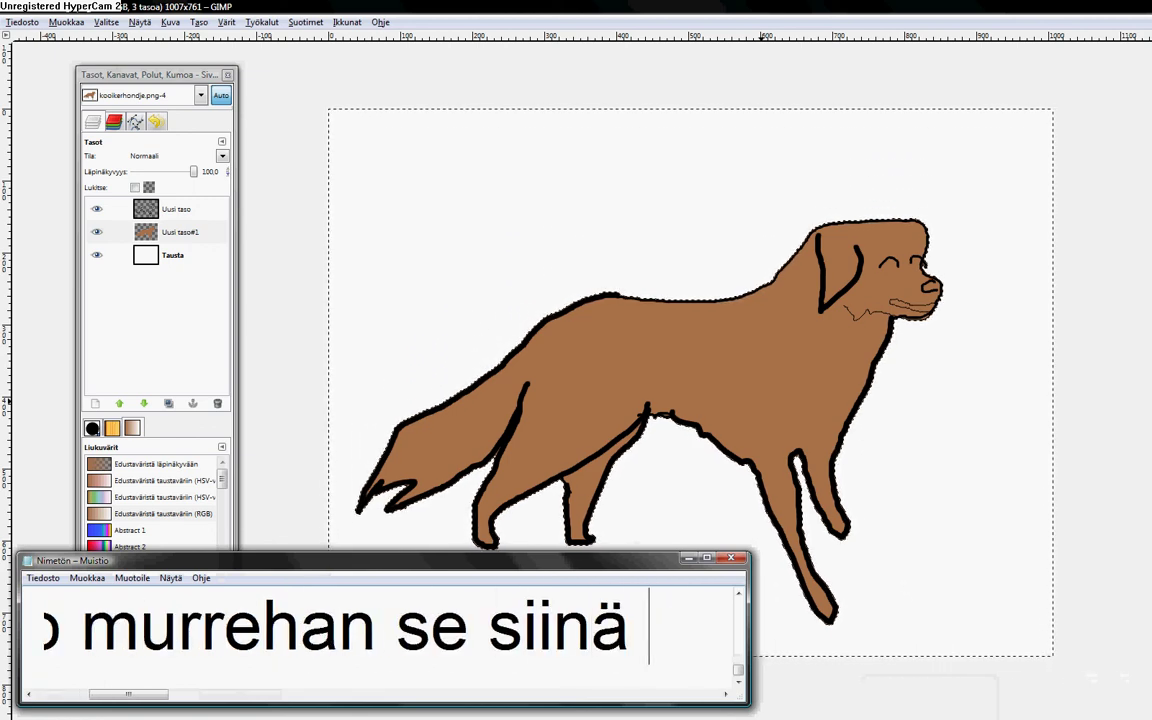
{"action": "type", "text": " 83"}
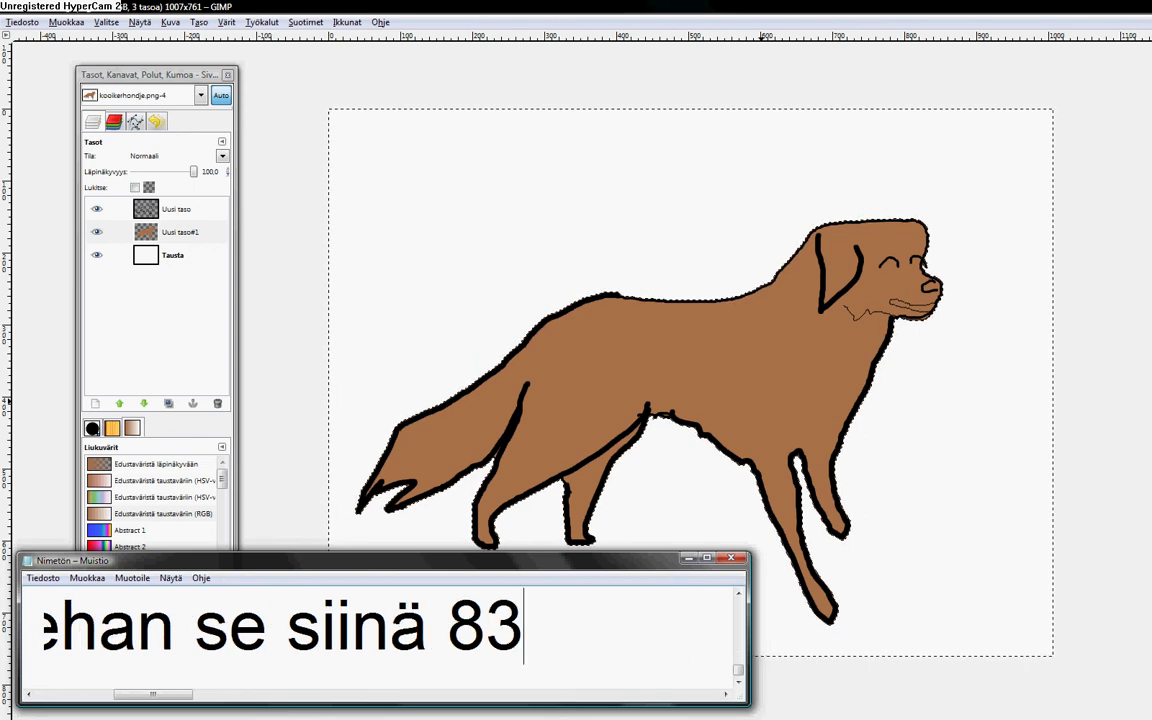
{"action": "type", "text": "2"}
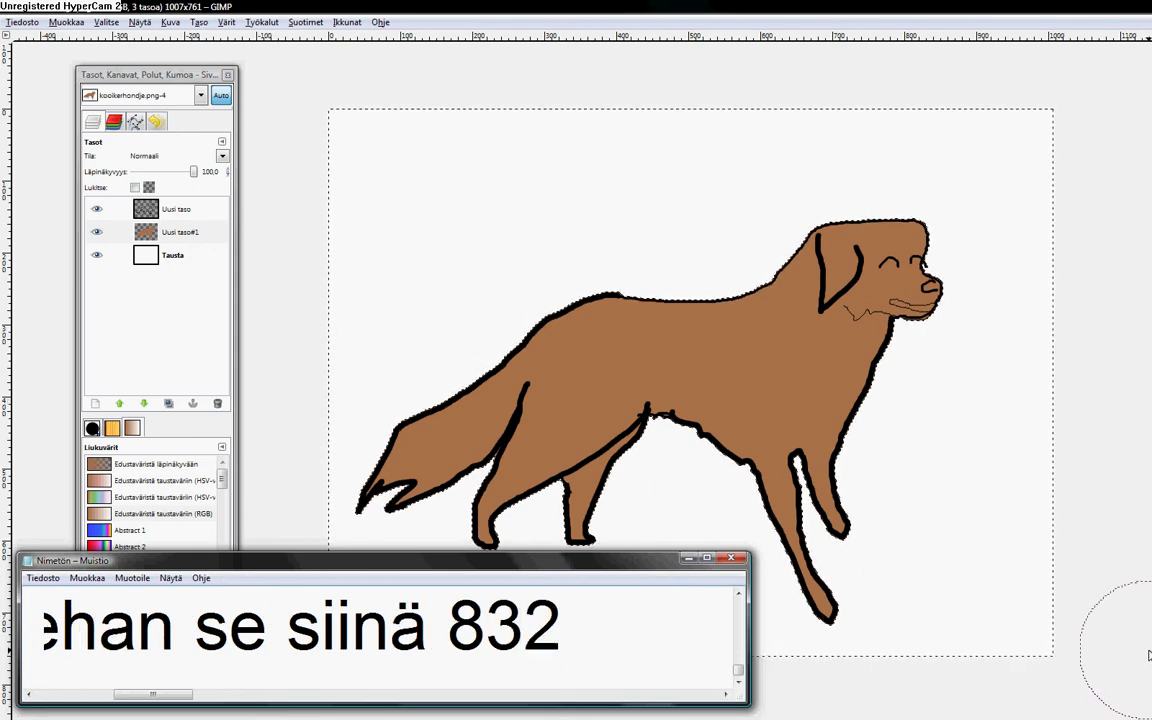